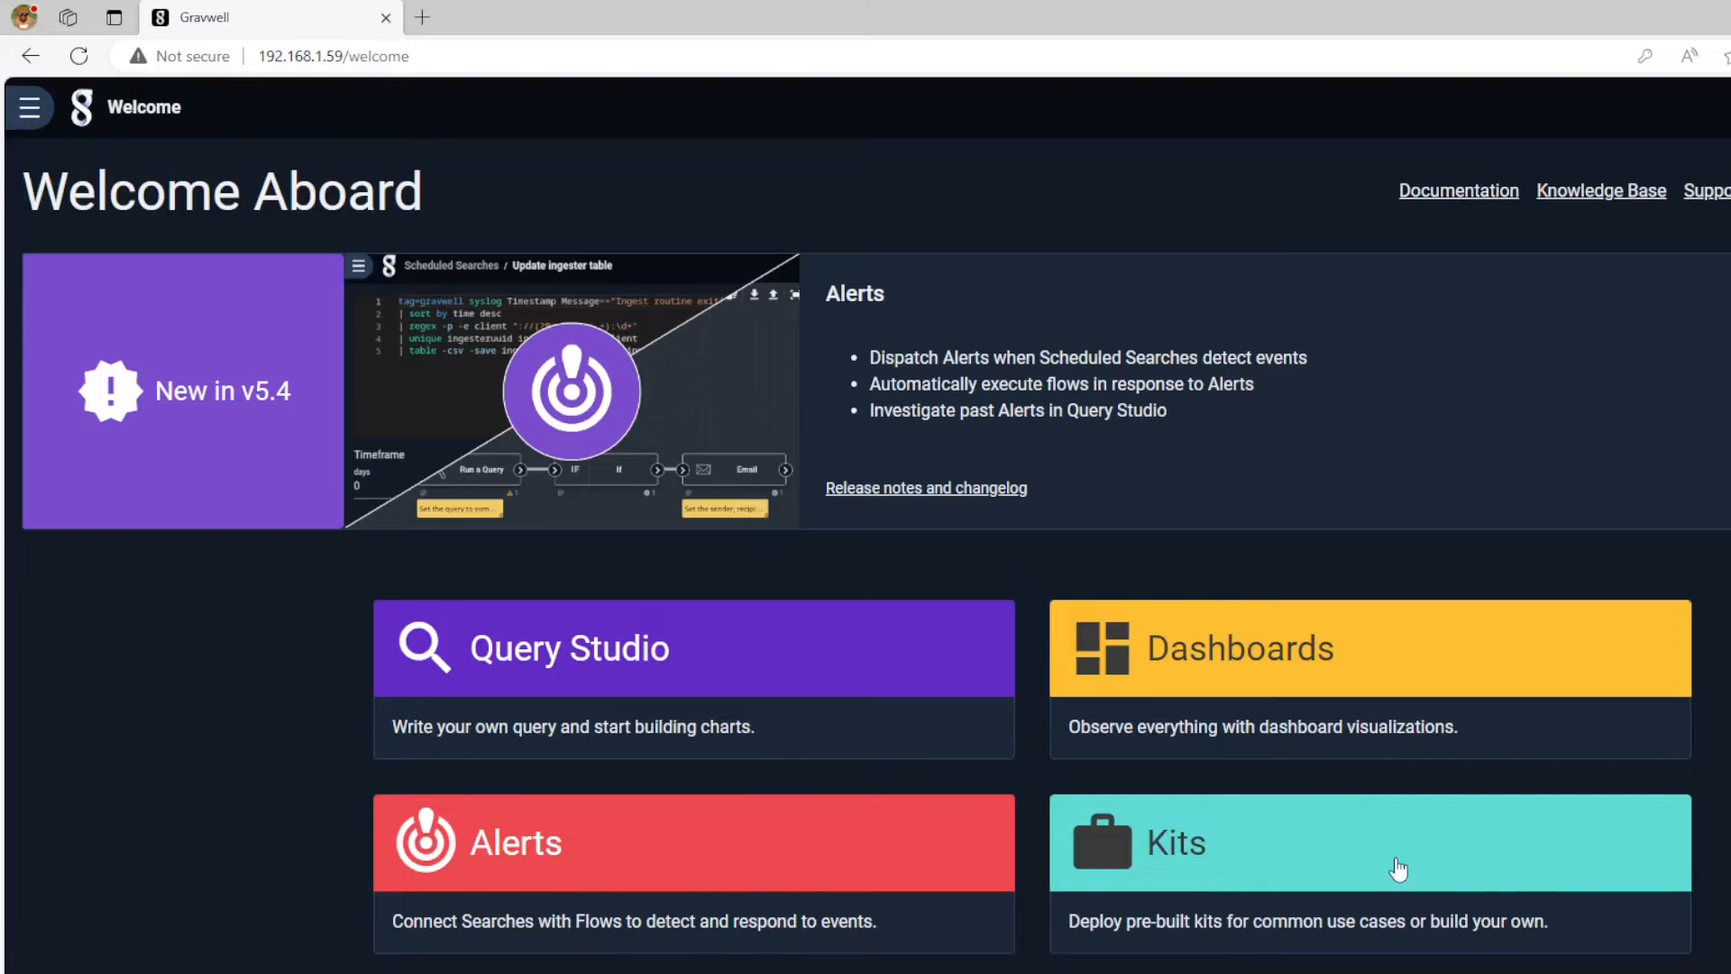
Open Query Studio, write the query tag=auth syslog appname==sshd, and run it.
{"action": "left_click", "coordinate": [687, 665]}
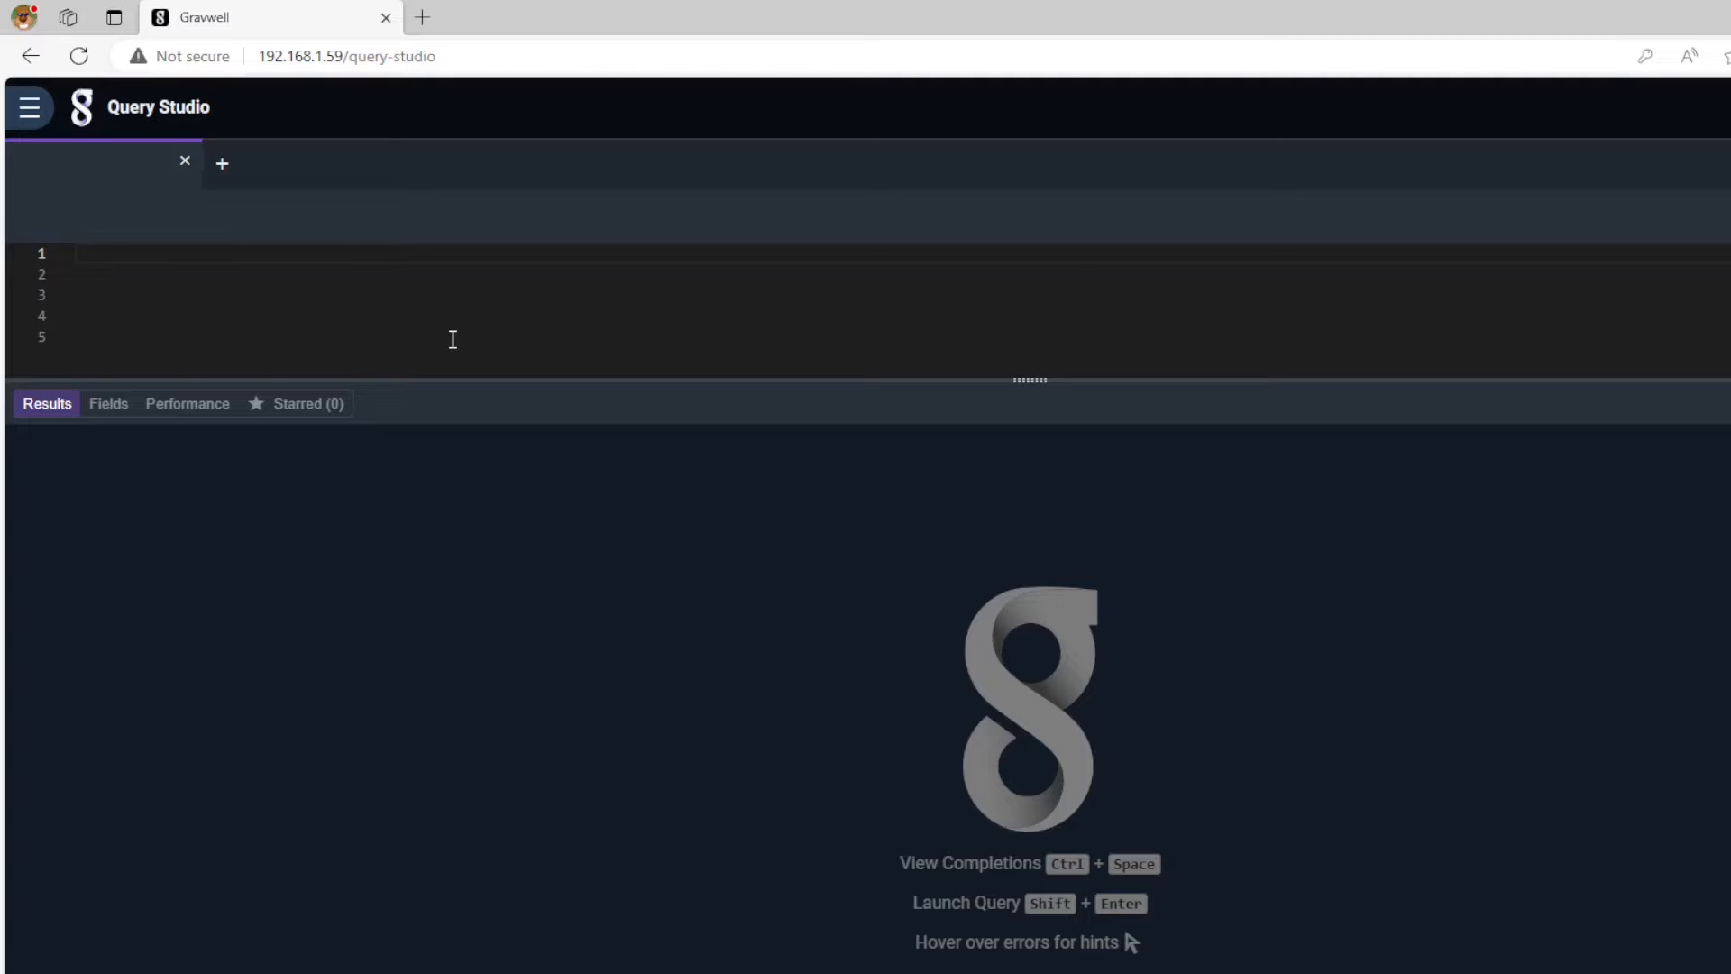
{"action": "type", "text": "tag="}
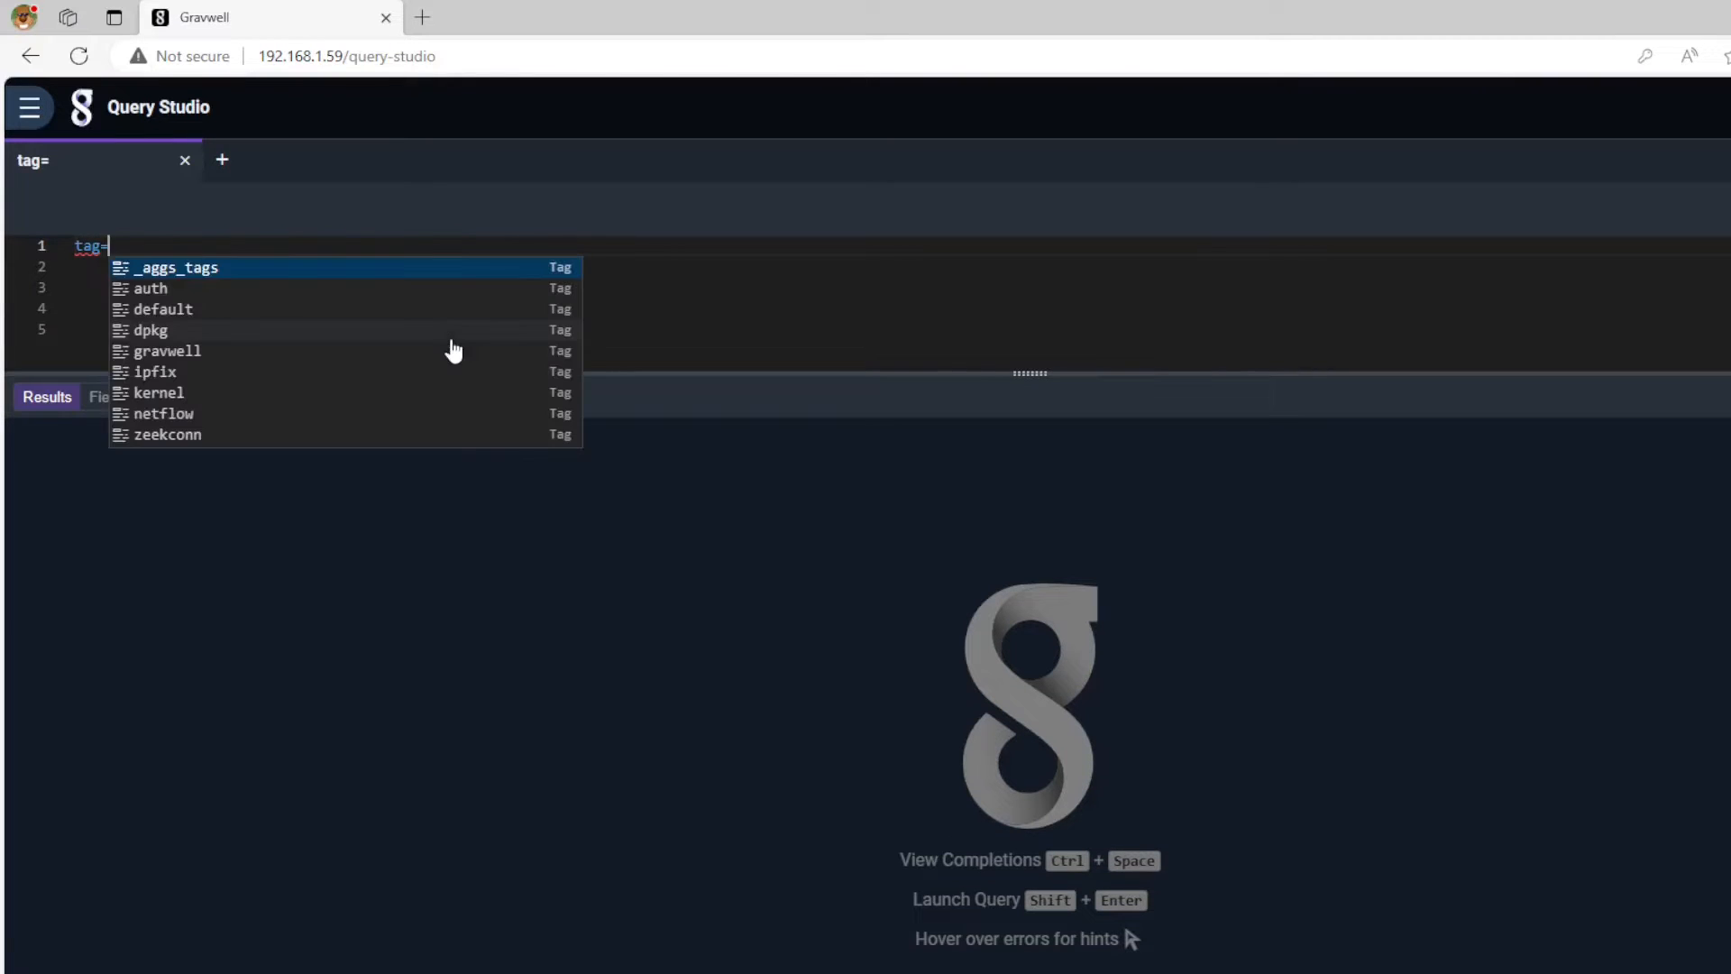
{"action": "type", "text": "auth syslog"}
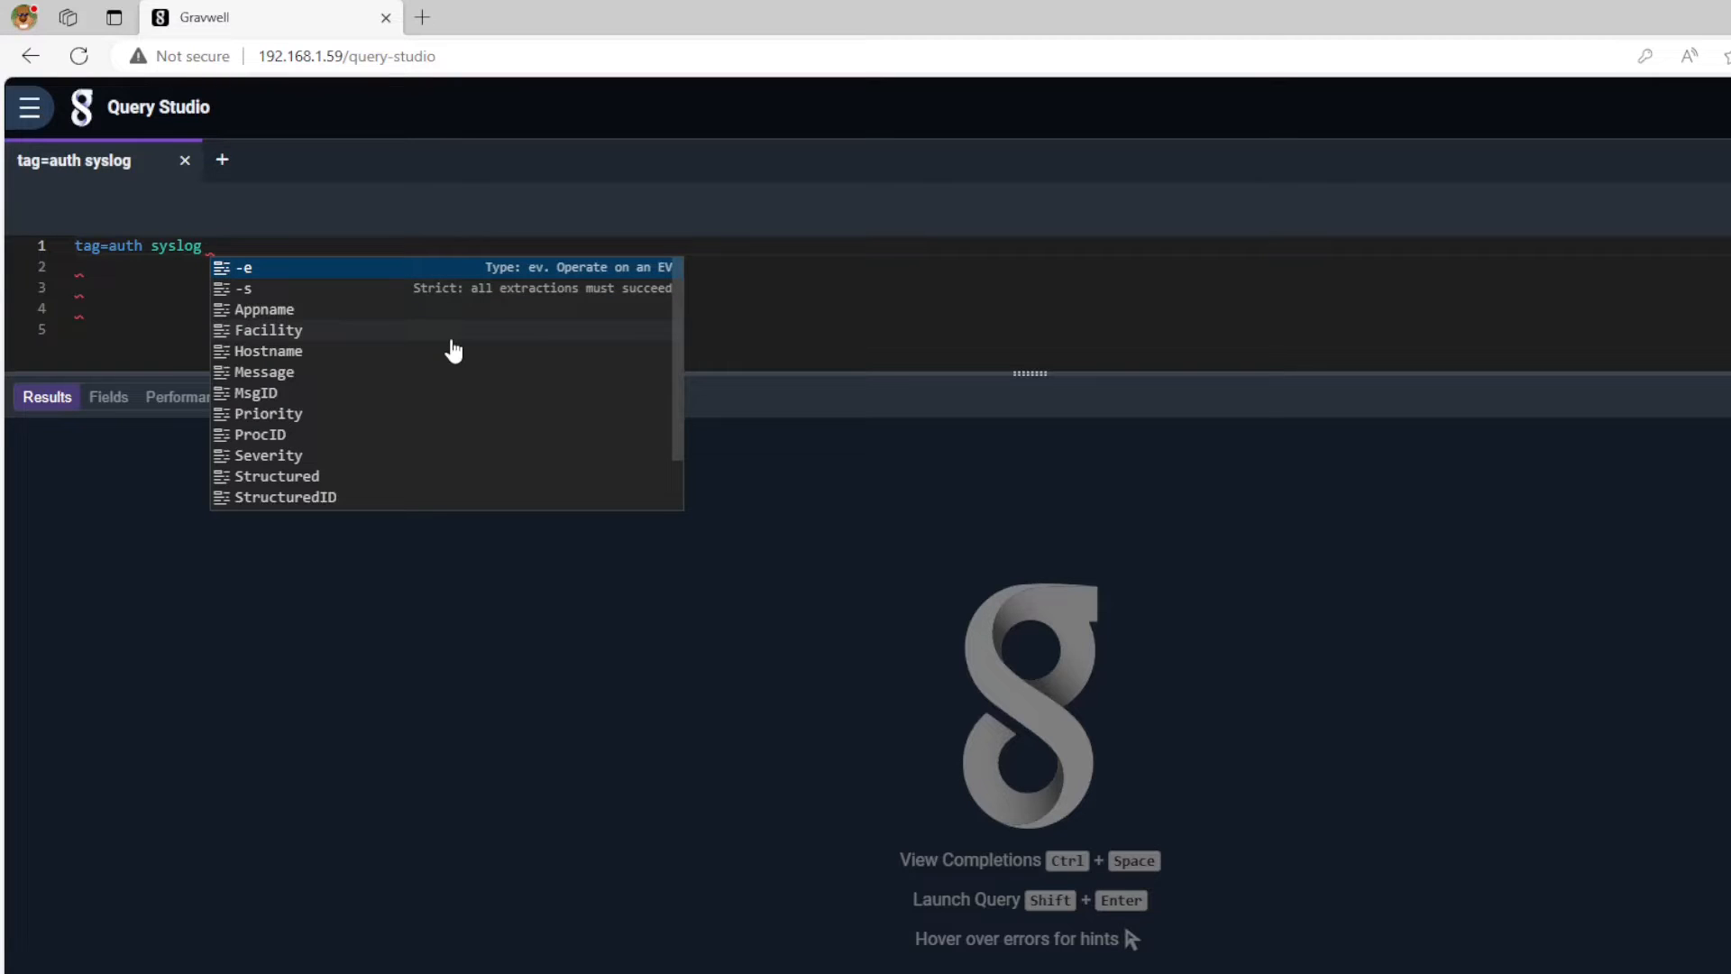
{"action": "type", "text": " appname="}
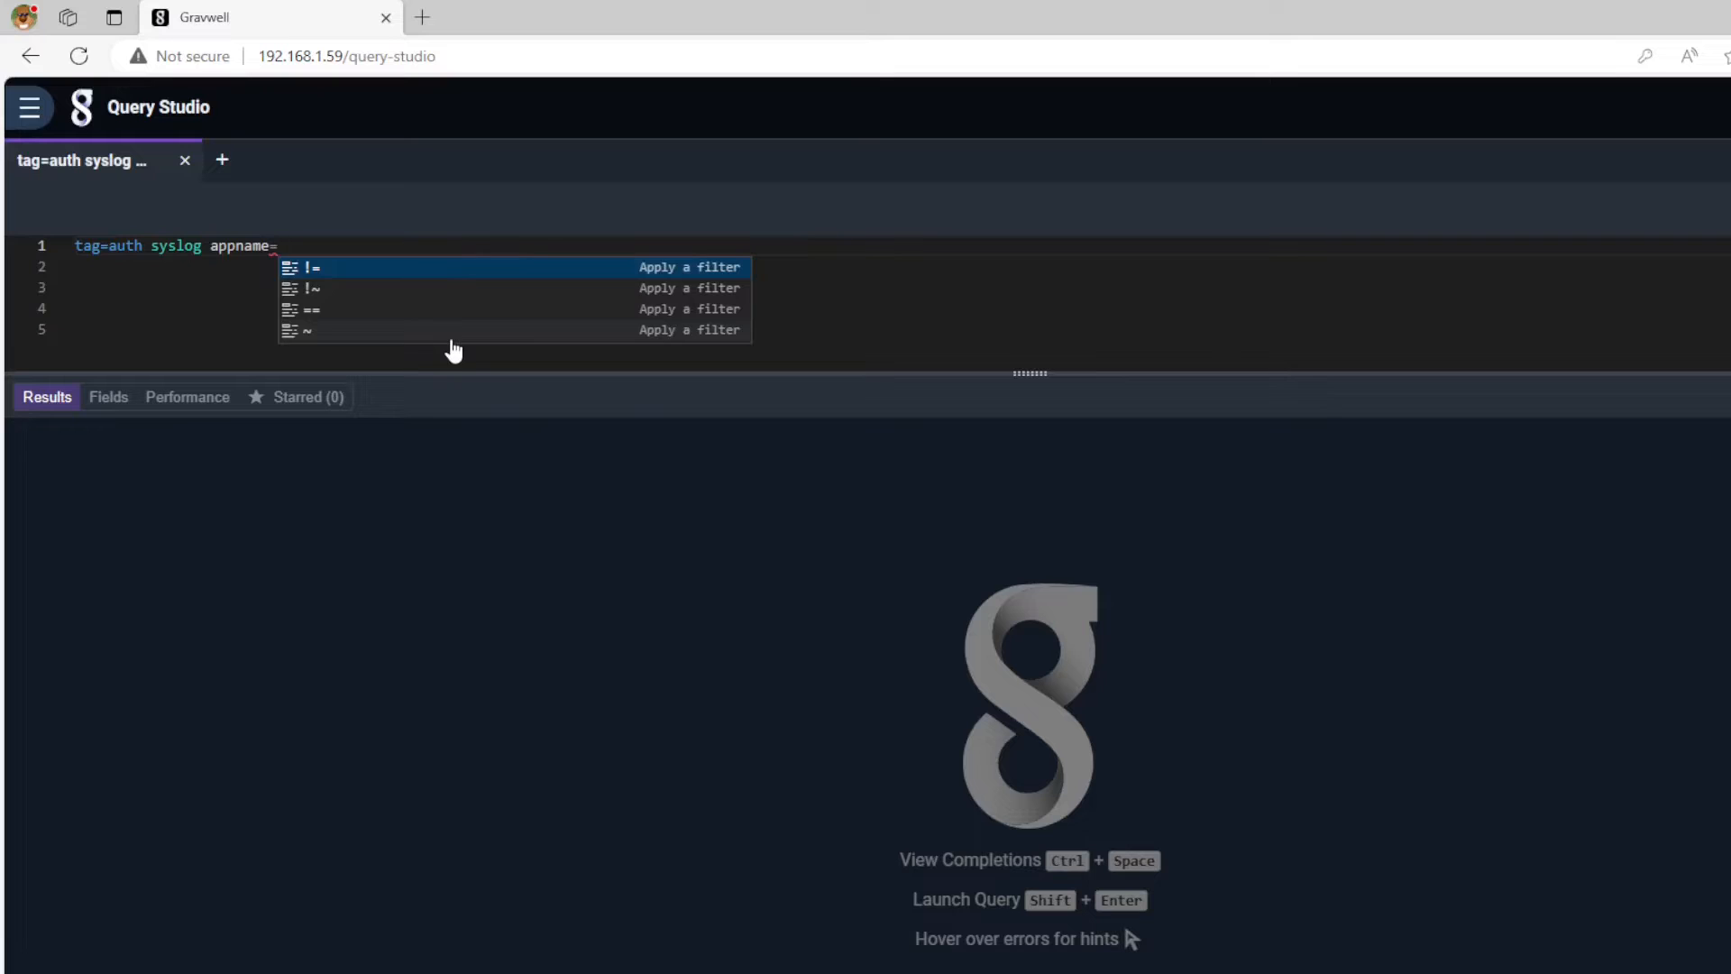
{"action": "type", "text": "sshd"}
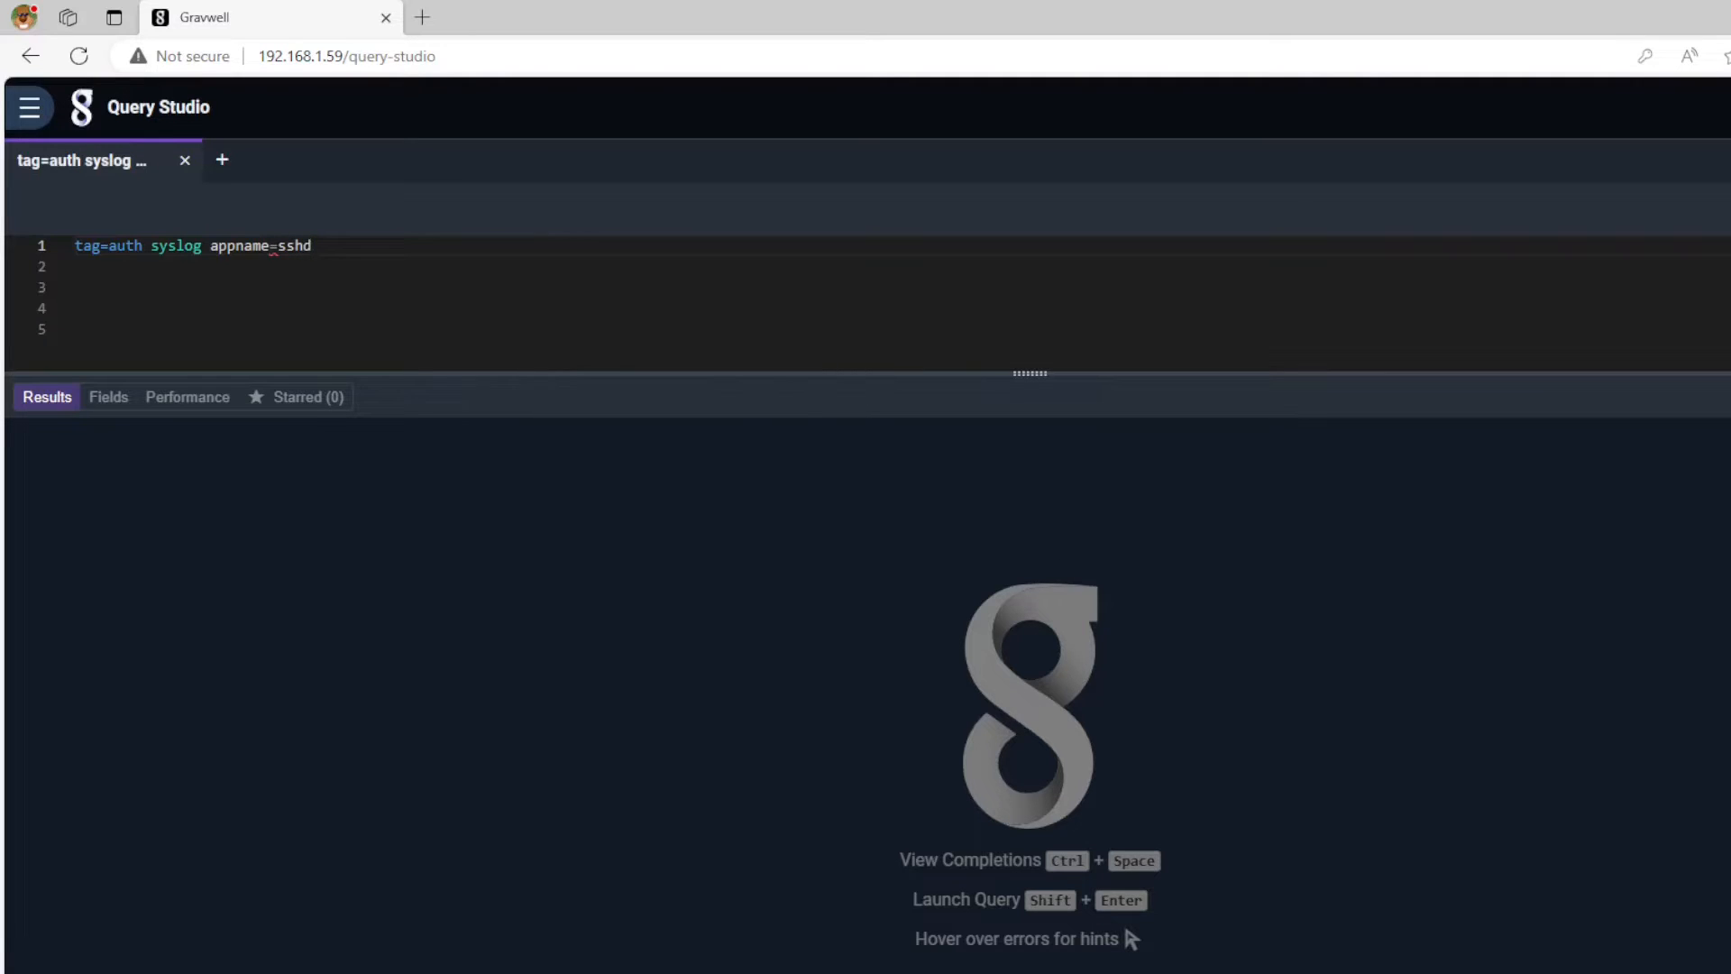
{"action": "left_click", "coordinate": [1692, 294]}
{"action": "left_click", "coordinate": [281, 246]}
{"action": "type", "text": "="}
{"action": "key", "text": "shift+Return"}
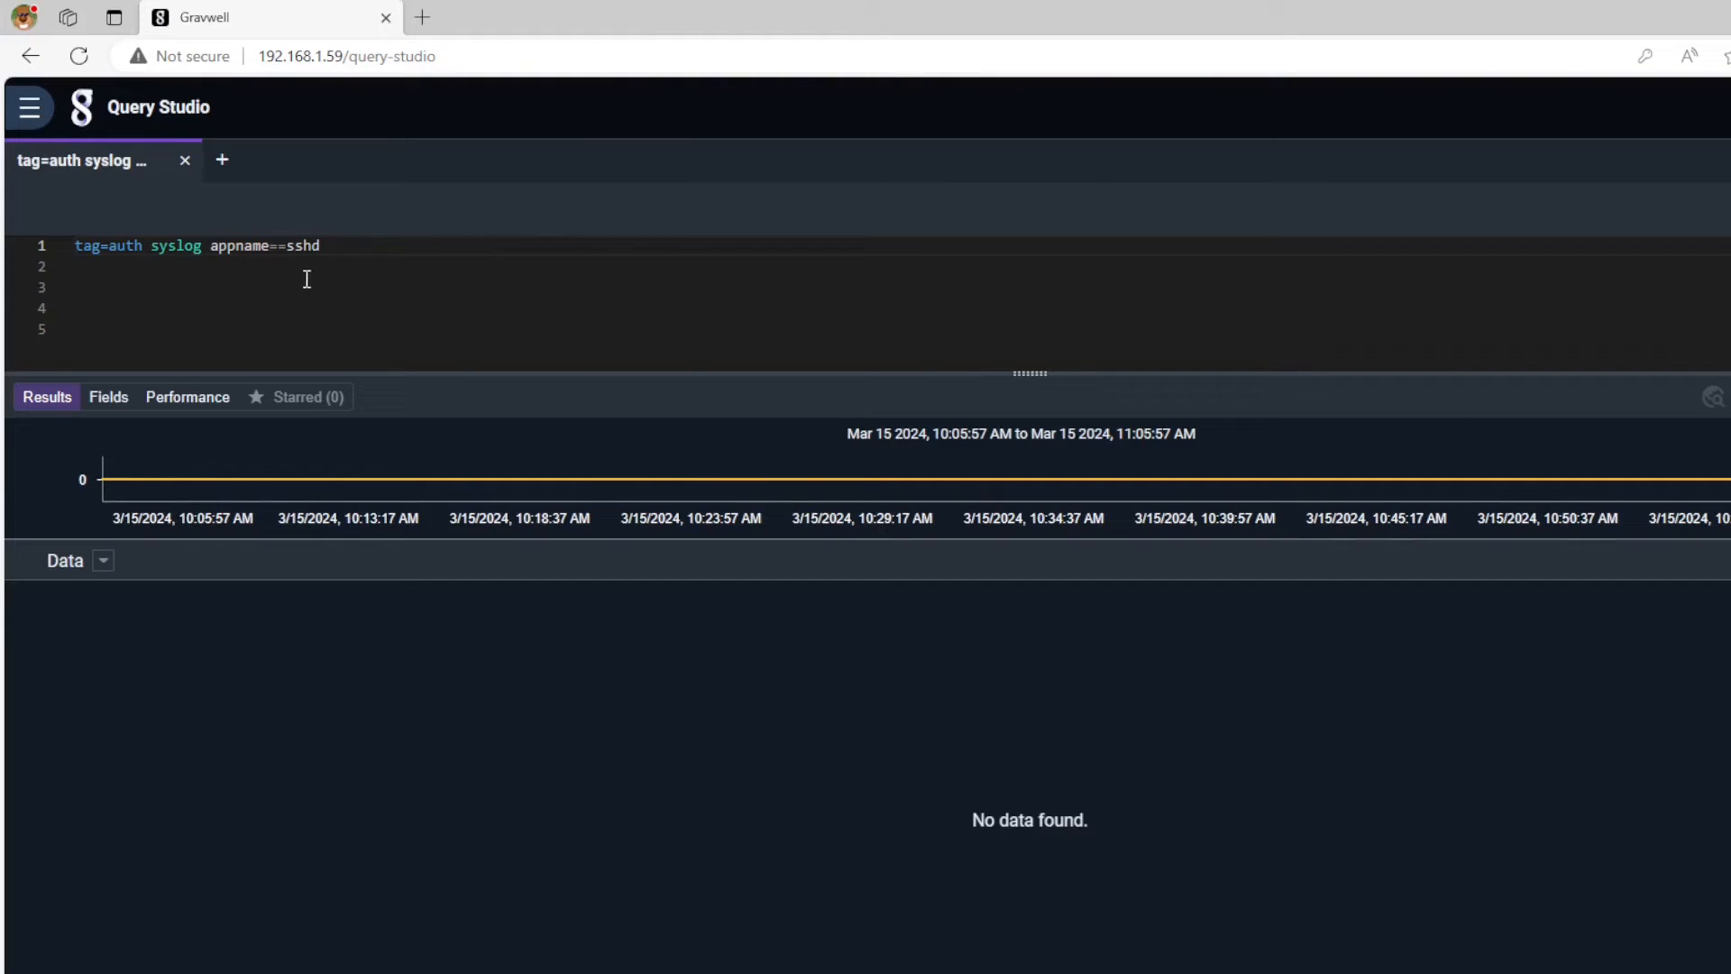
Copy the four-line sshd query with regex, count and chart from the Notepad note and paste it below the Query Studio query.
{"action": "mouse_move", "coordinate": [1199, 973]}
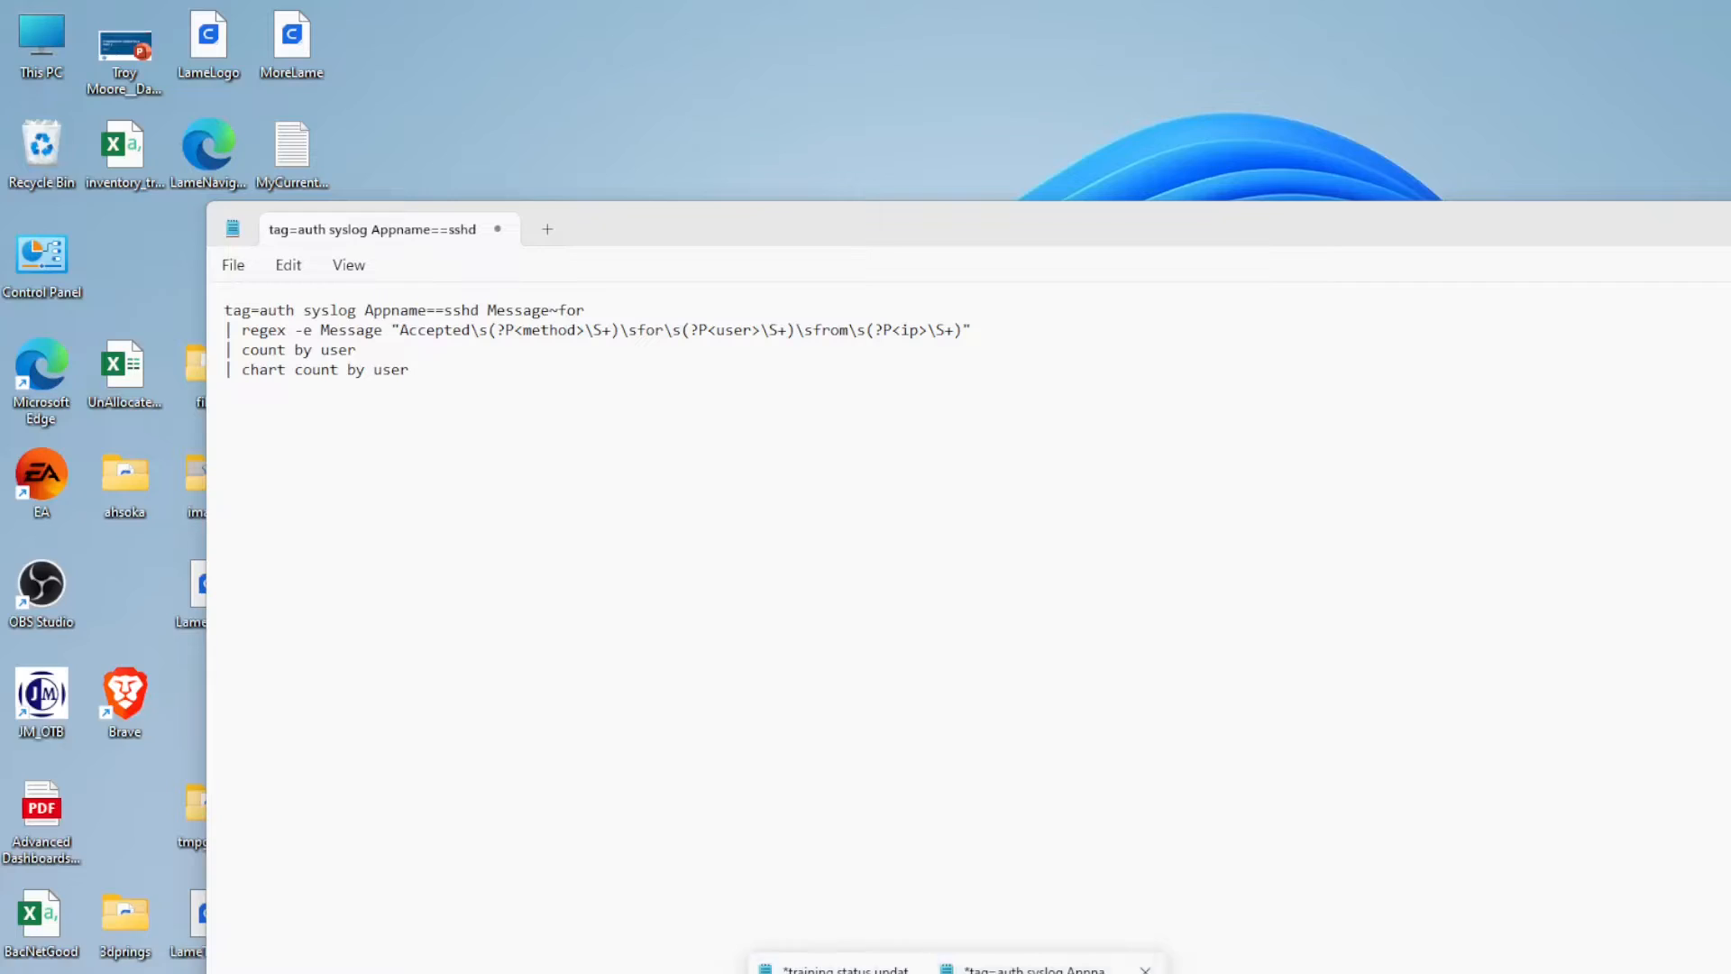
{"action": "left_click", "coordinate": [1055, 963]}
{"action": "left_click_drag", "start_coordinate": [456, 397], "coordinate": [190, 279]}
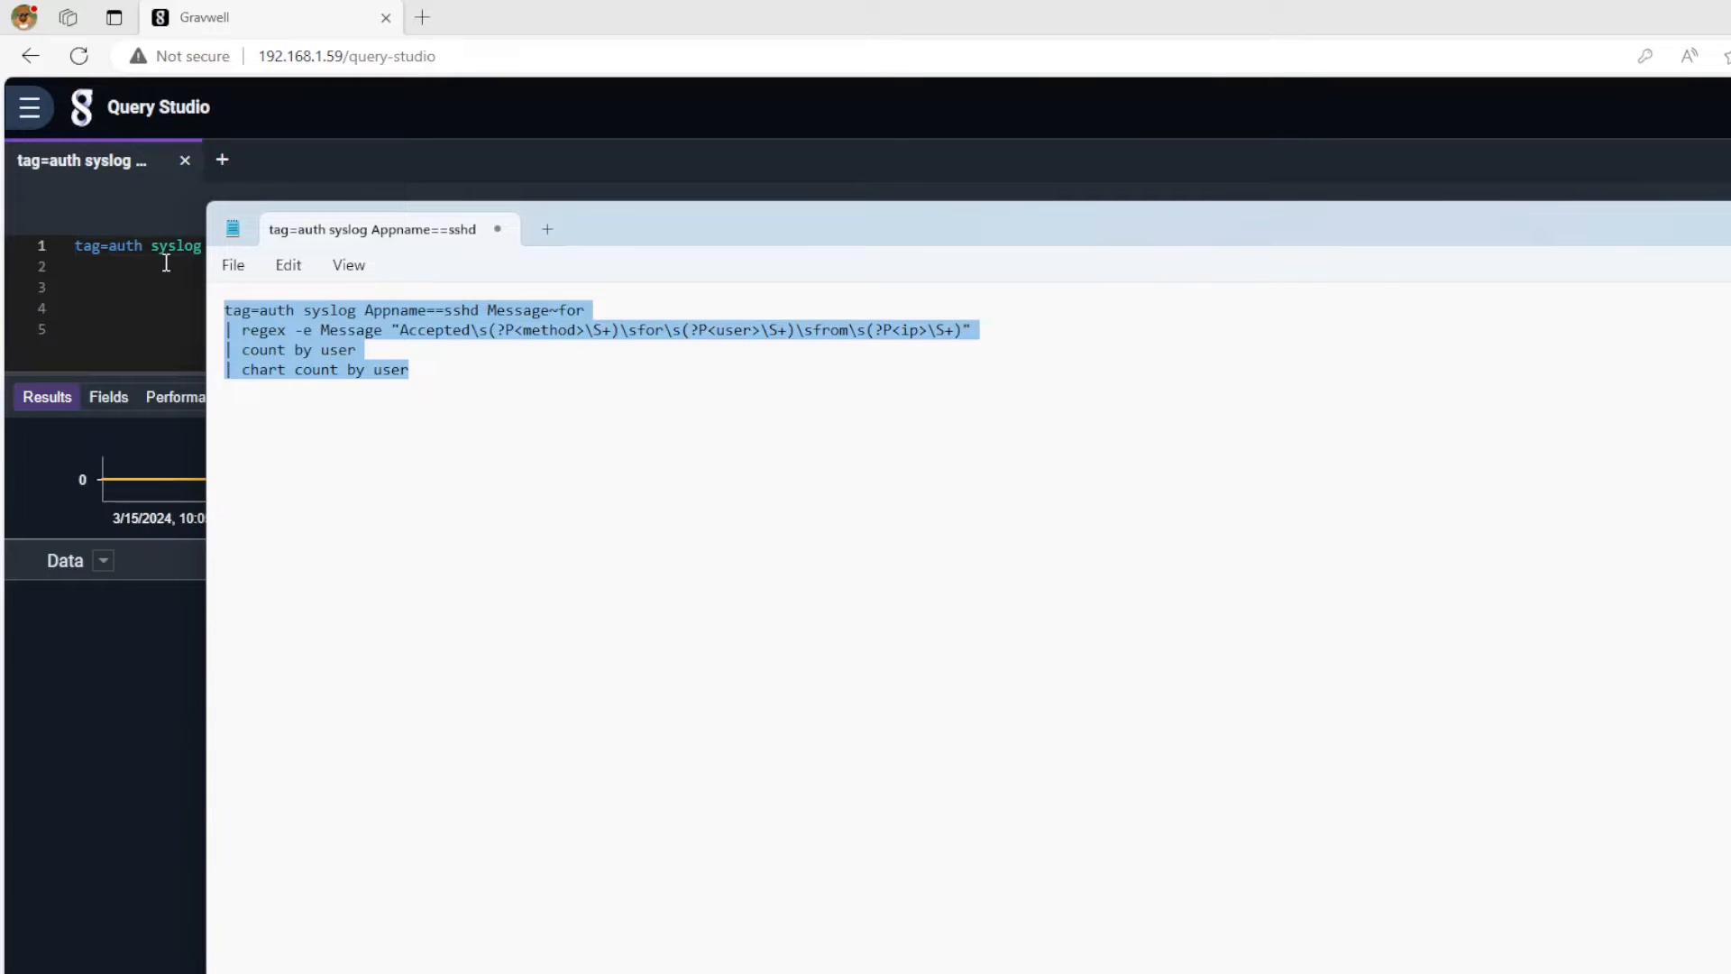
{"action": "key", "text": "ctrl+c"}
{"action": "left_click", "coordinate": [114, 290]}
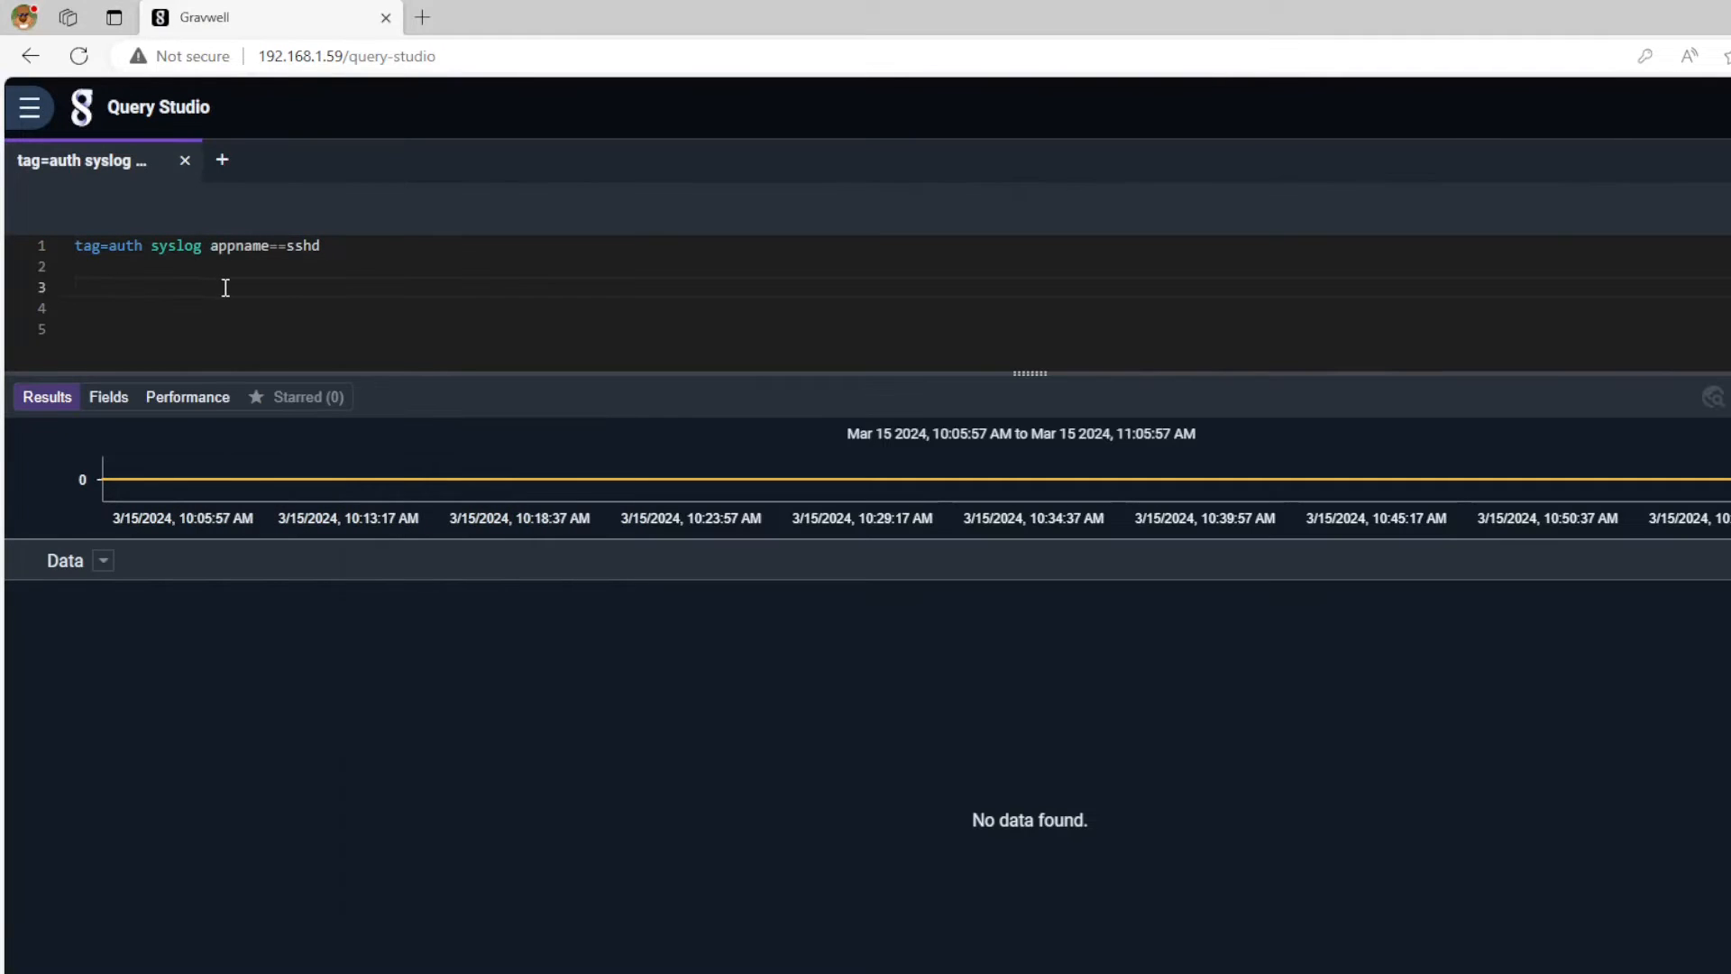
{"action": "key", "text": "ctrl+v"}
{"action": "key", "text": "ctrl+Home"}
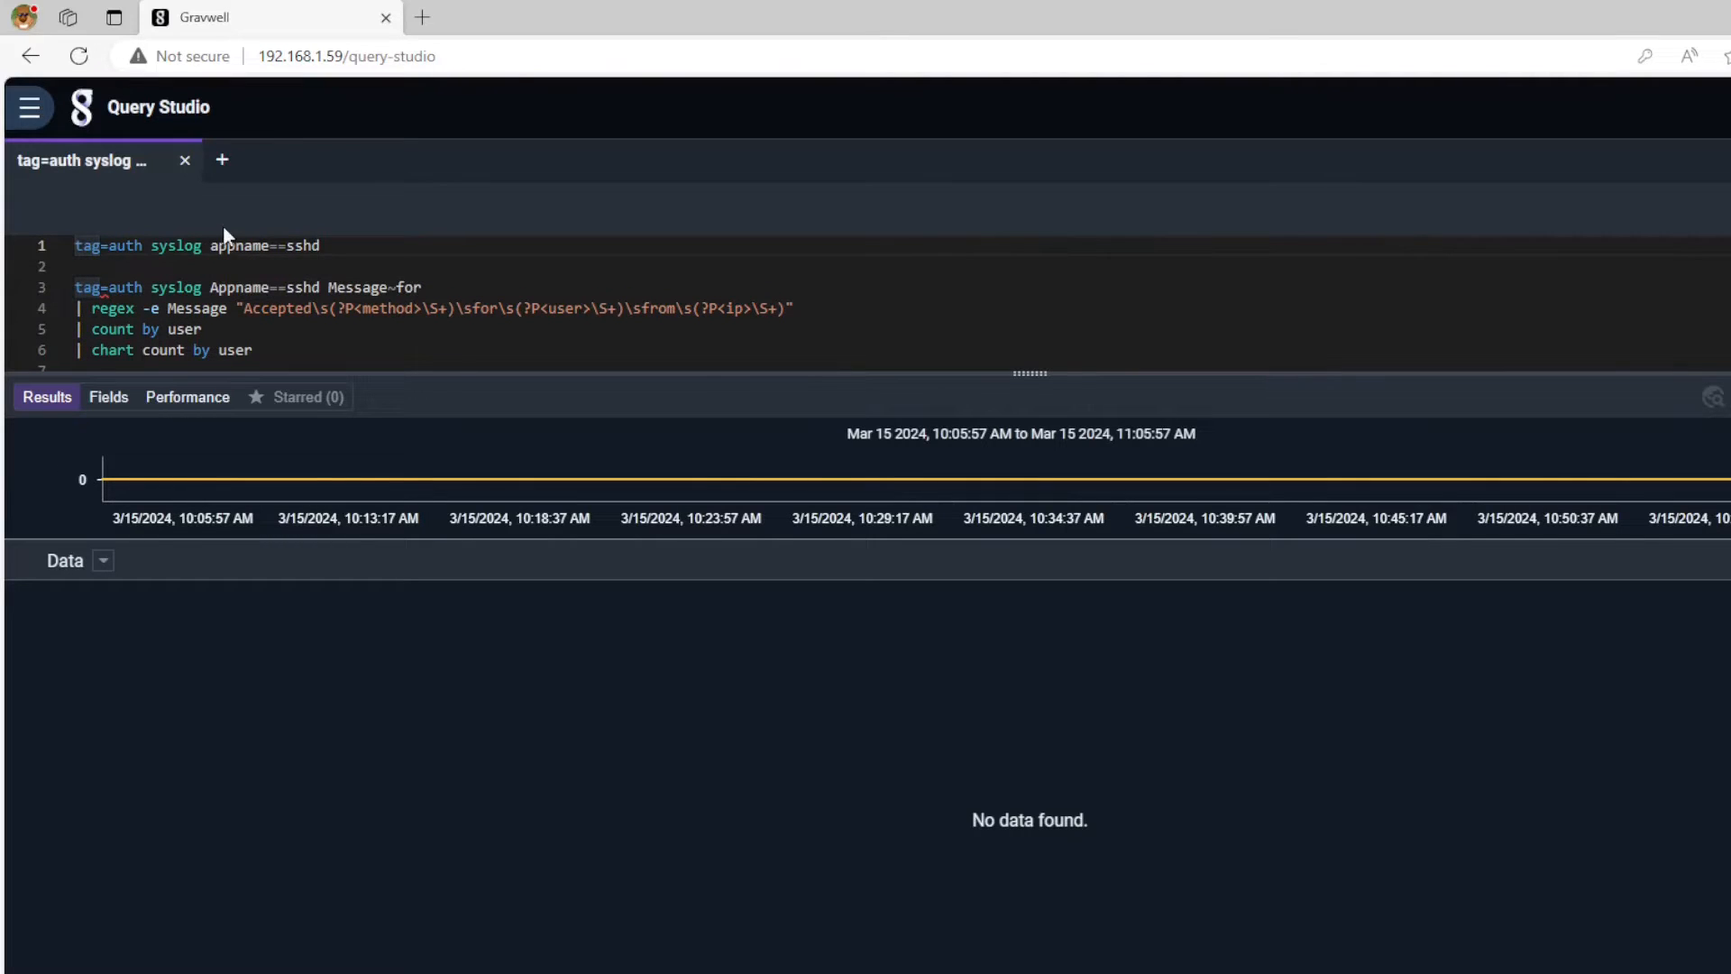
Change appname to Appname in the first query line and delete the pasted query below it.
{"action": "left_click", "coordinate": [216, 245]}
{"action": "key", "text": "BackSpace"}
{"action": "type", "text": "A"}
{"action": "left_click_drag", "start_coordinate": [327, 346], "coordinate": [75, 266]}
{"action": "key", "text": "BackSpace"}
{"action": "key", "text": "Return"}
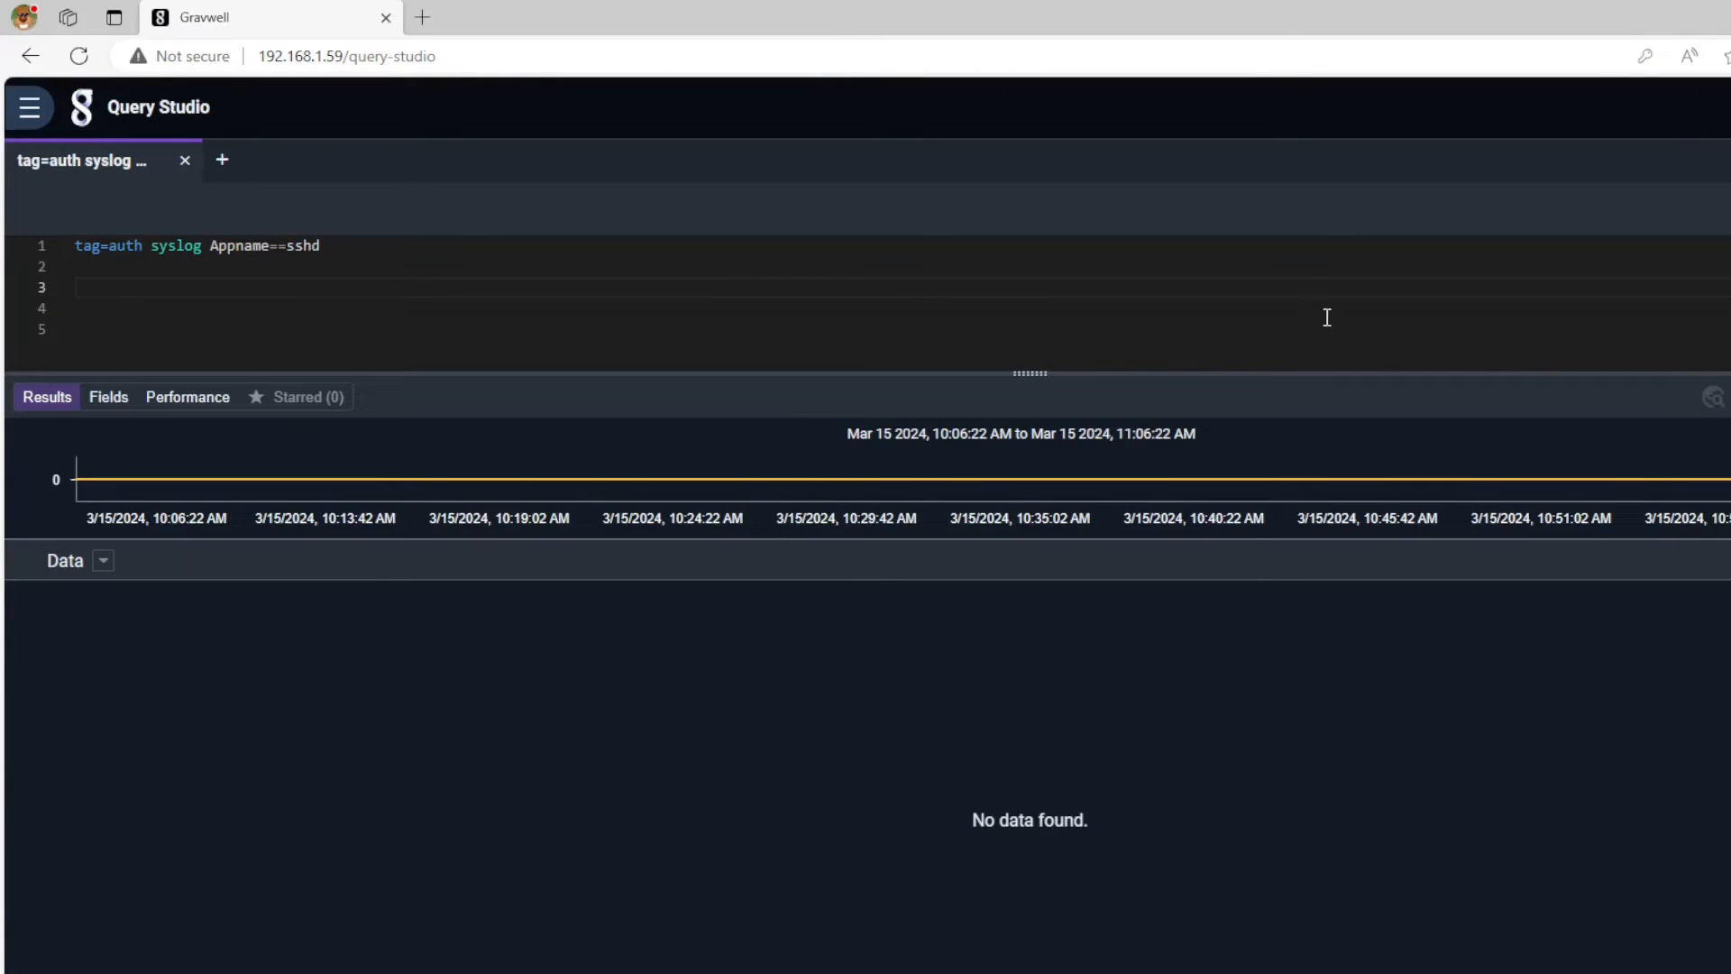
Set the query timeframe to Today and run the Appname==sshd query.
{"action": "left_click", "coordinate": [1728, 210]}
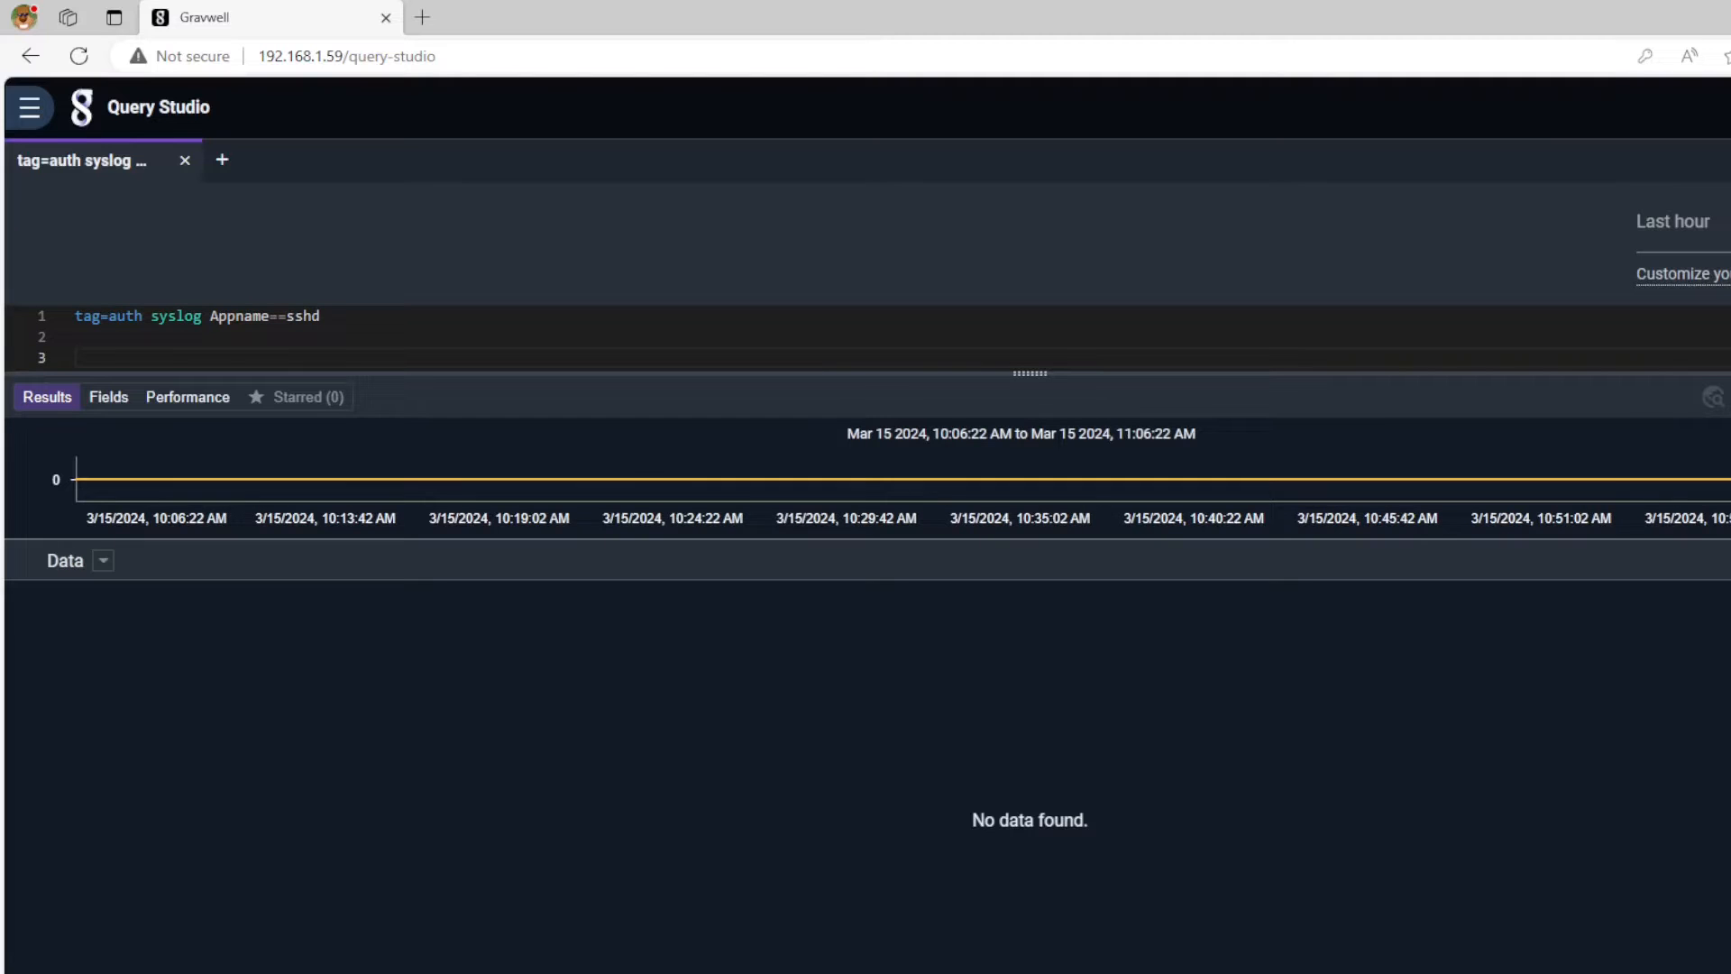
{"action": "left_click", "coordinate": [1677, 226]}
{"action": "left_click", "coordinate": [1690, 385]}
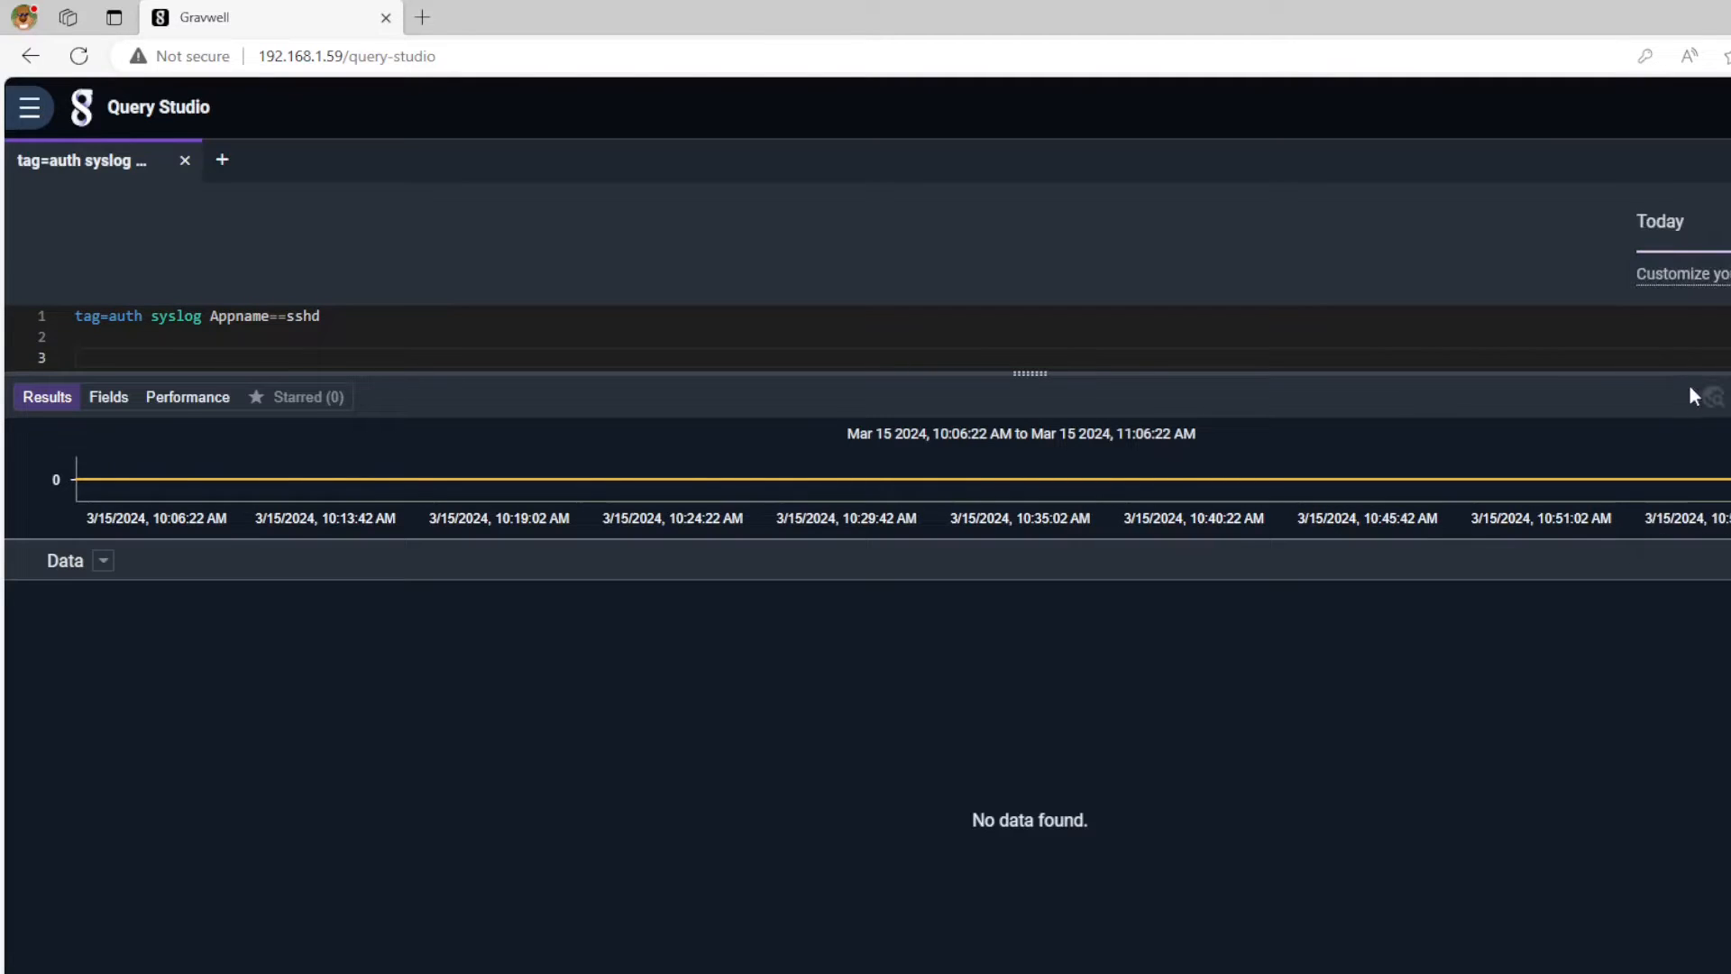
{"action": "left_click", "coordinate": [1728, 209]}
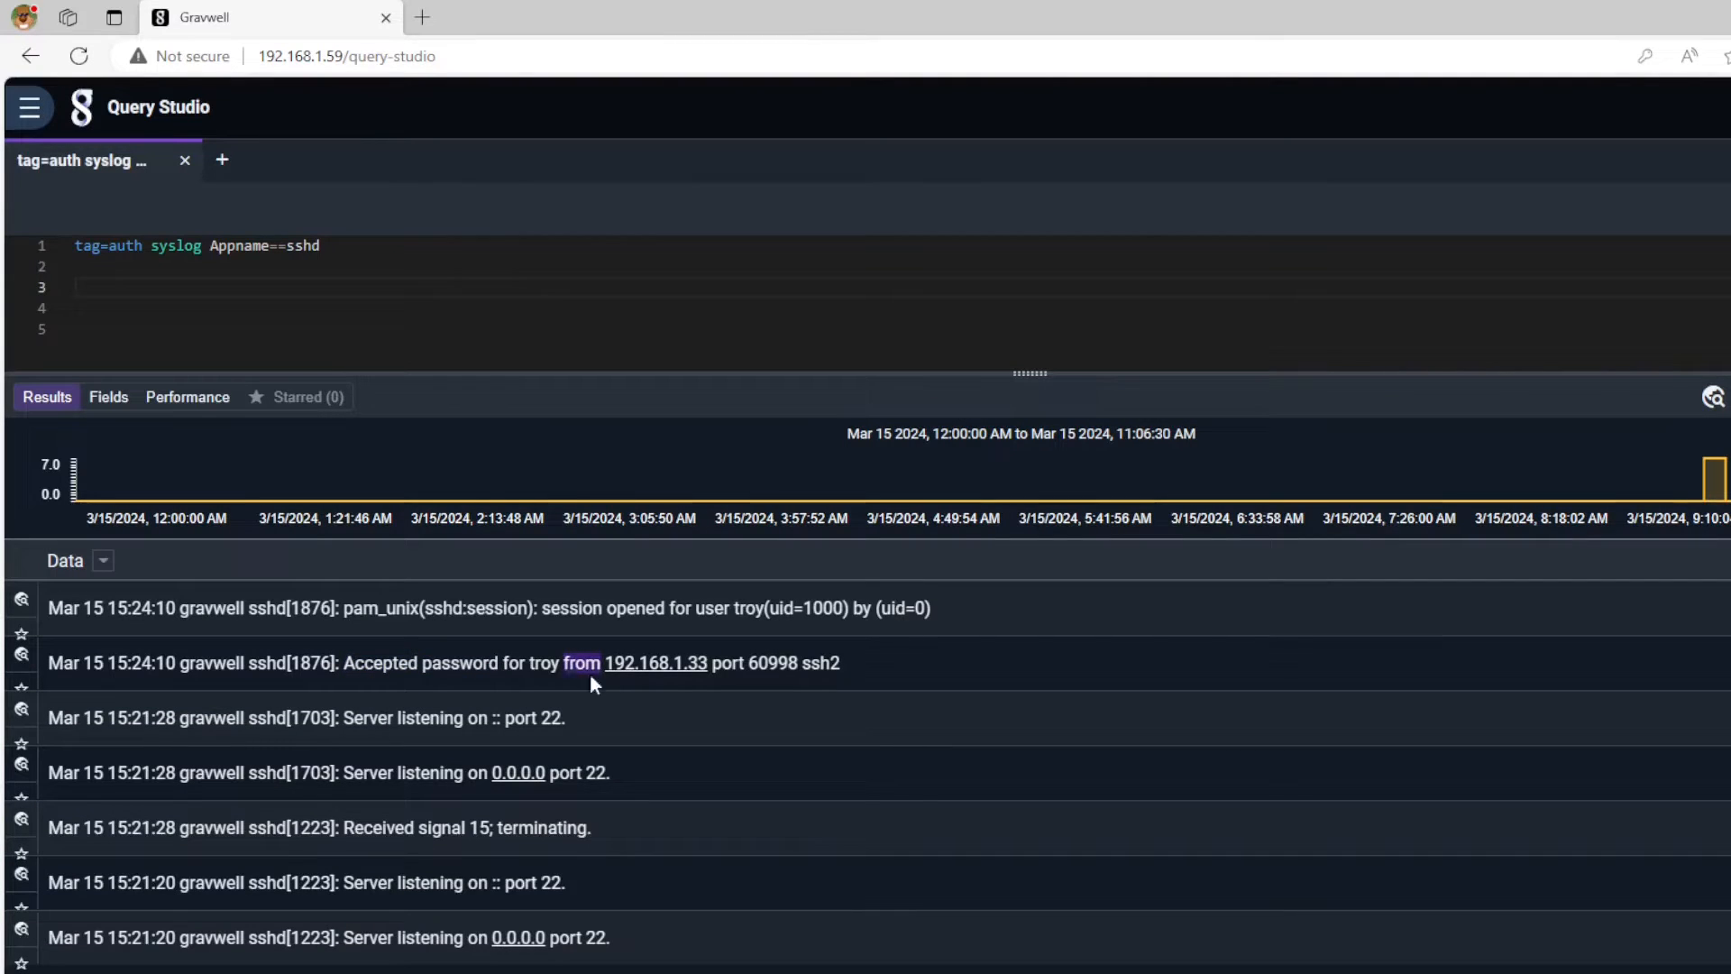
Open the details of the "Accepted password" entry and save the auto-generated regex extractor for the auth tag in linux log format.
{"action": "left_click", "coordinate": [21, 655]}
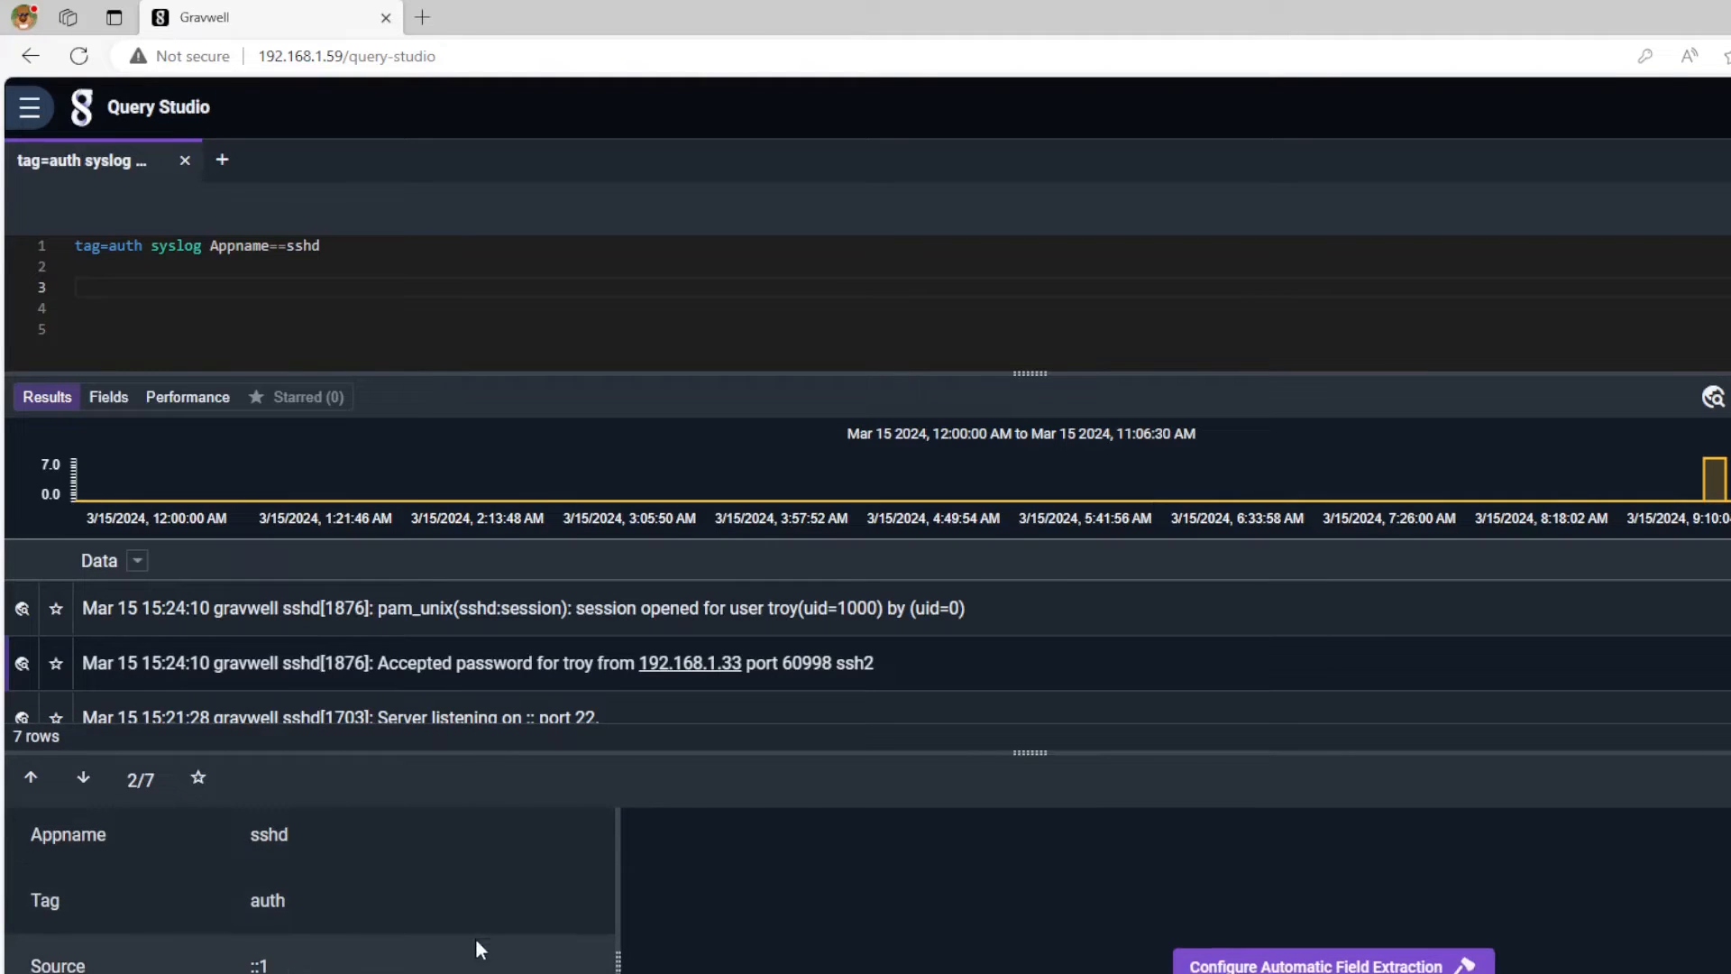
{"action": "left_click", "coordinate": [1371, 967]}
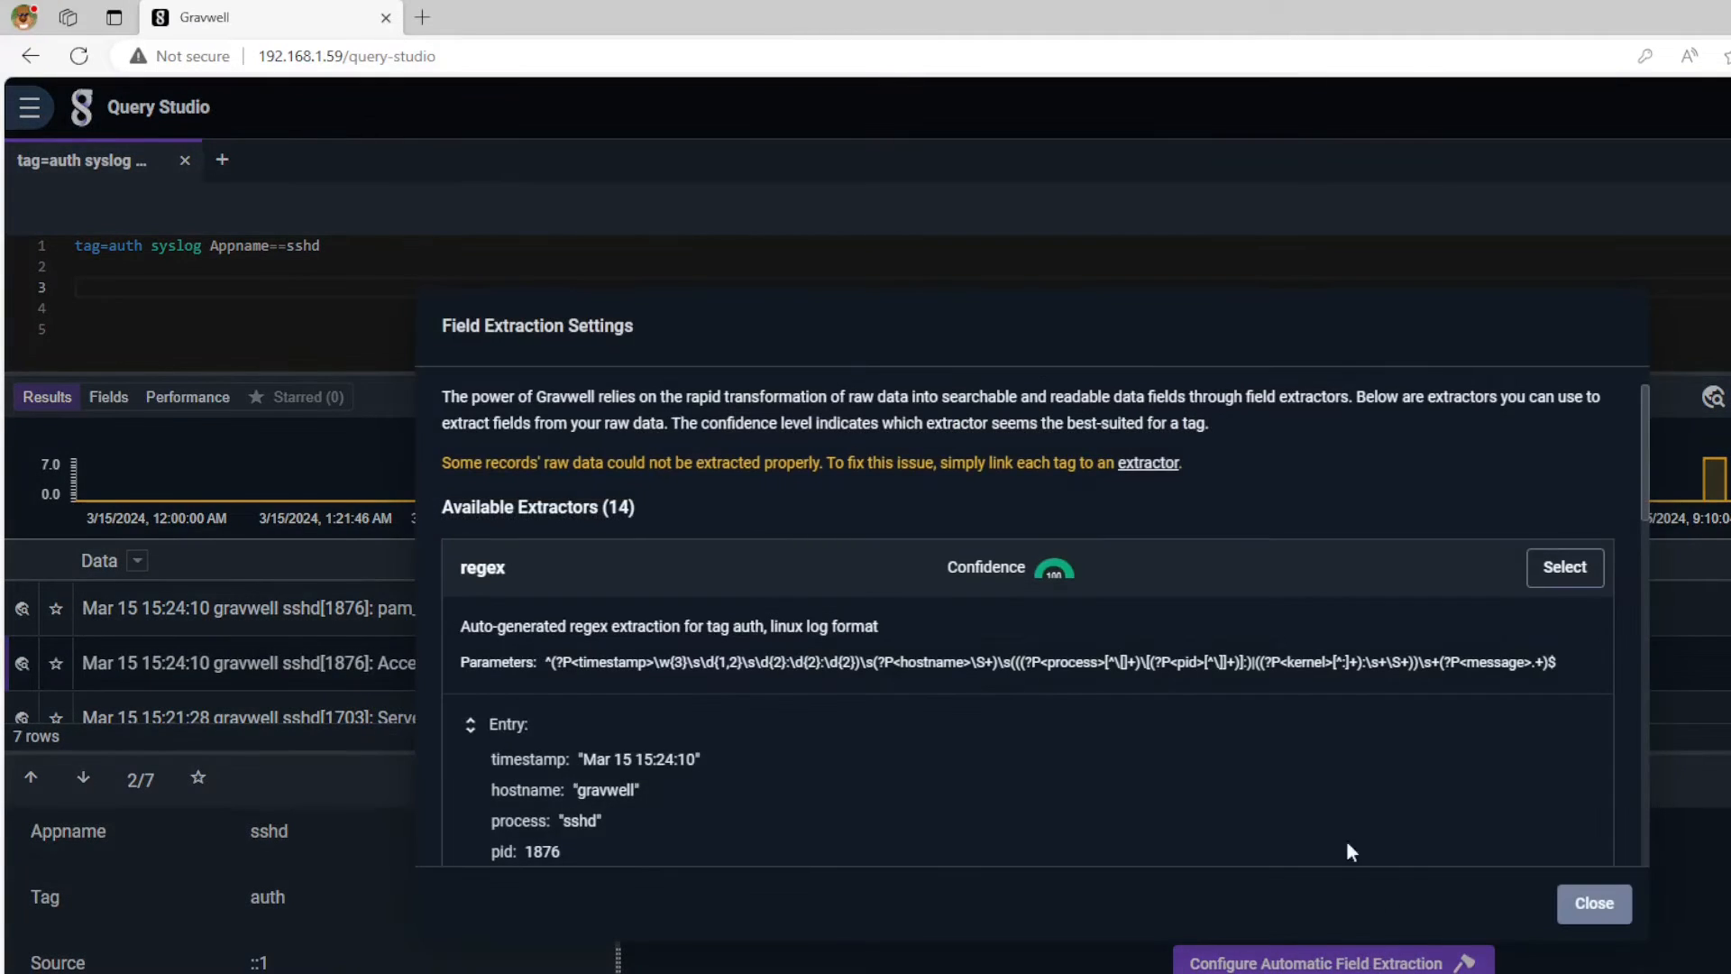
{"action": "scroll", "coordinate": [1015, 736], "scroll_direction": "down", "scroll_amount": 4}
{"action": "scroll", "coordinate": [983, 731], "scroll_direction": "down", "scroll_amount": 2}
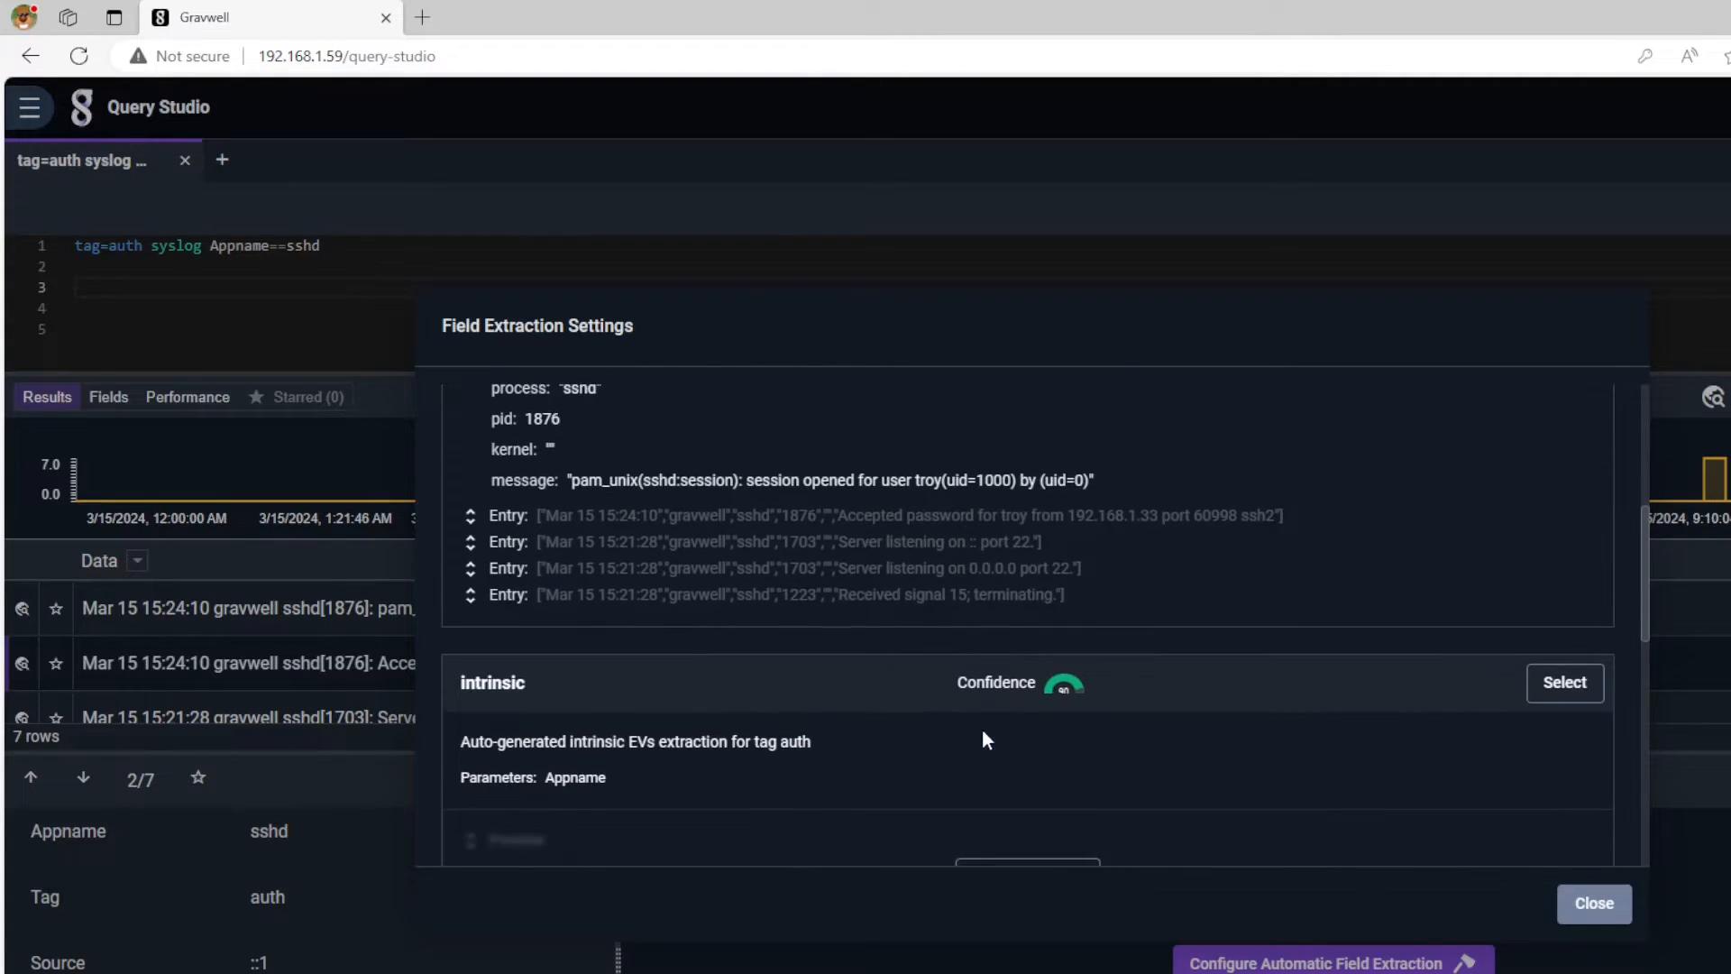
{"action": "scroll", "coordinate": [911, 662], "scroll_direction": "up", "scroll_amount": 2}
{"action": "scroll", "coordinate": [901, 686], "scroll_direction": "down", "scroll_amount": 4}
{"action": "scroll", "coordinate": [900, 679], "scroll_direction": "down", "scroll_amount": 3}
{"action": "scroll", "coordinate": [900, 680], "scroll_direction": "up", "scroll_amount": 5}
{"action": "scroll", "coordinate": [900, 679], "scroll_direction": "up", "scroll_amount": 6}
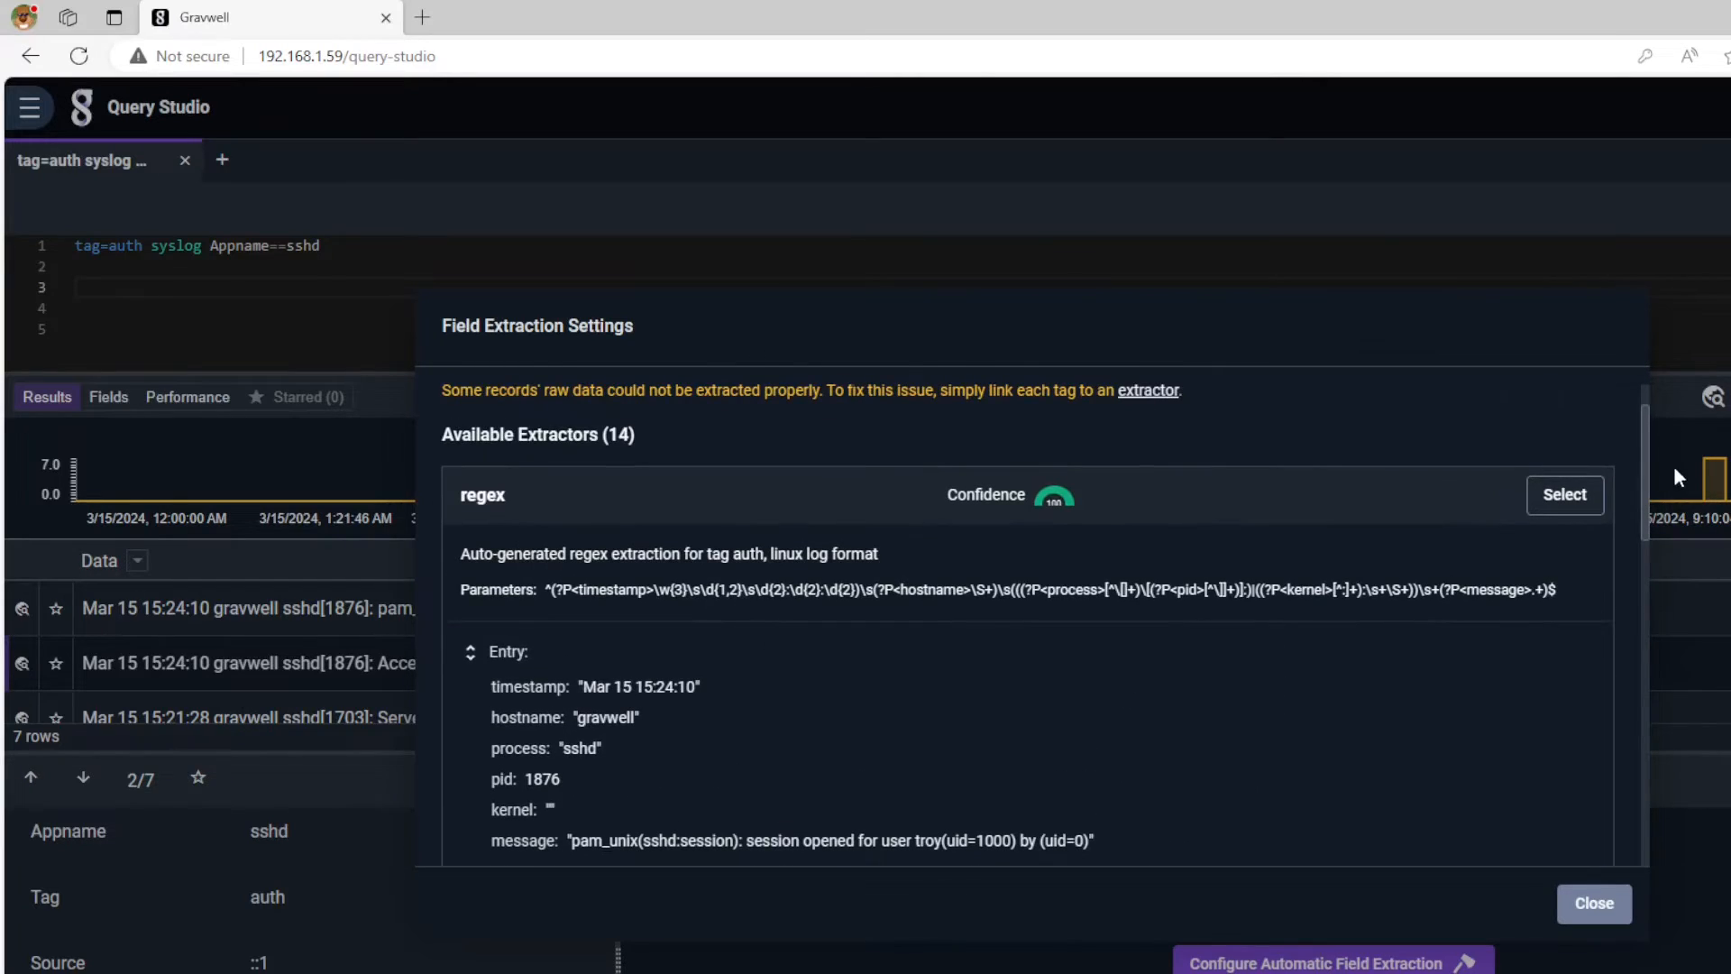
{"action": "left_click", "coordinate": [1552, 502]}
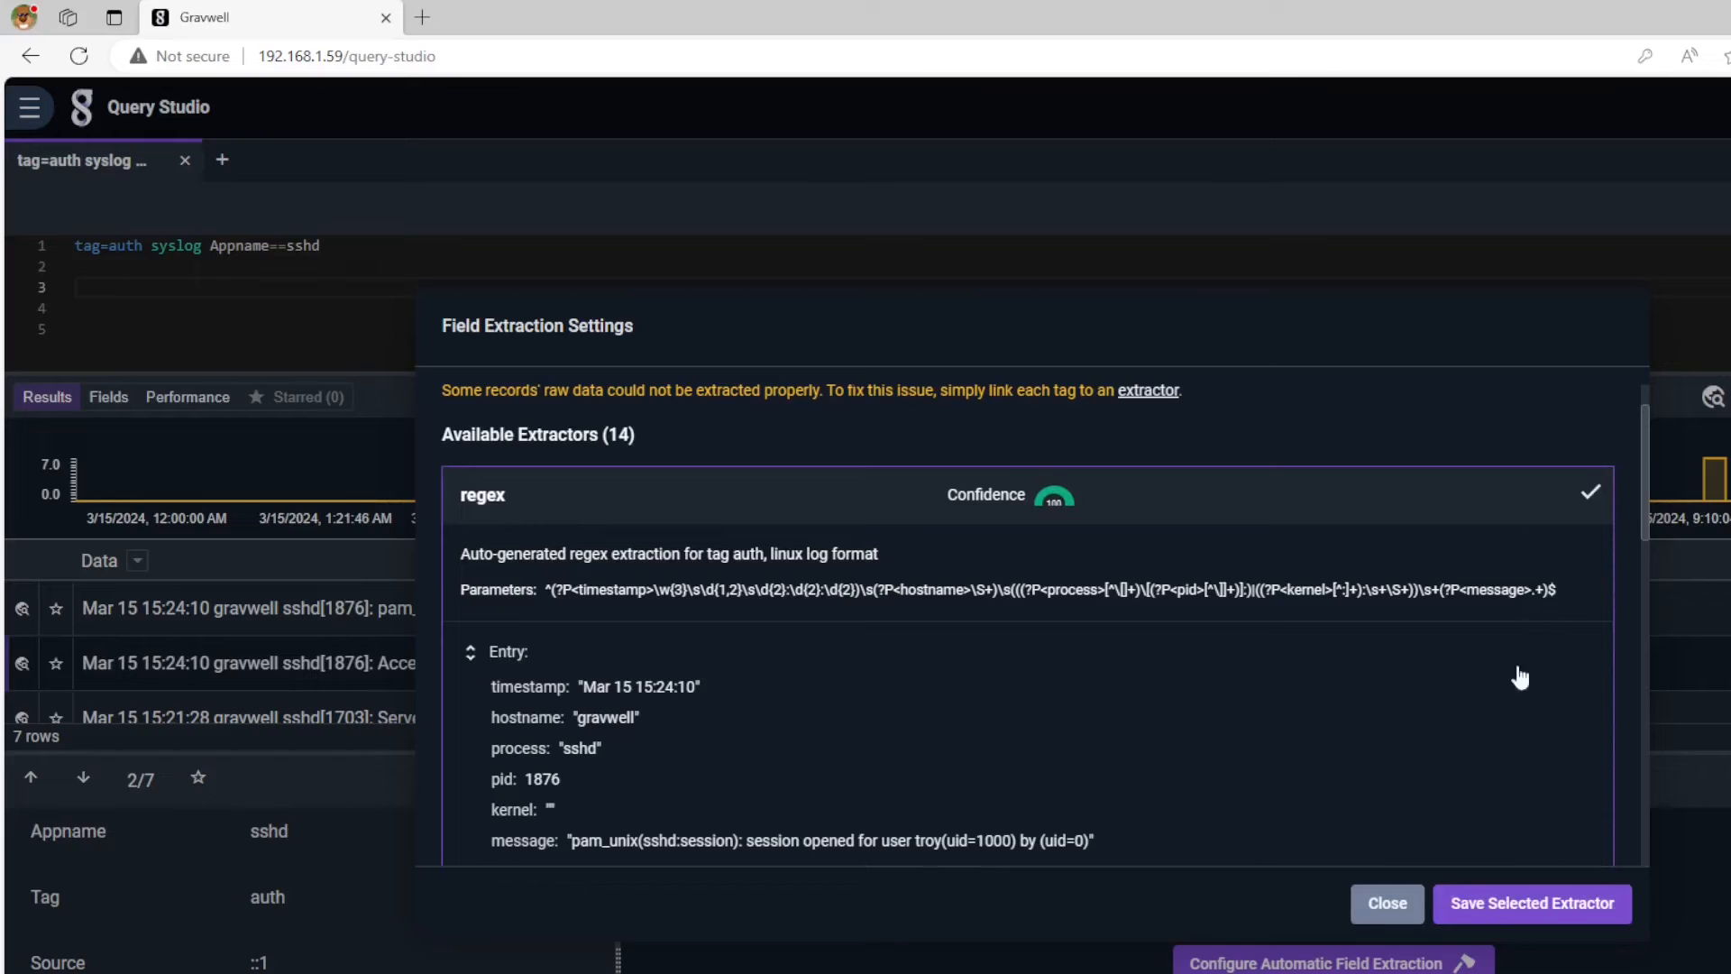
{"action": "left_click", "coordinate": [1493, 904]}
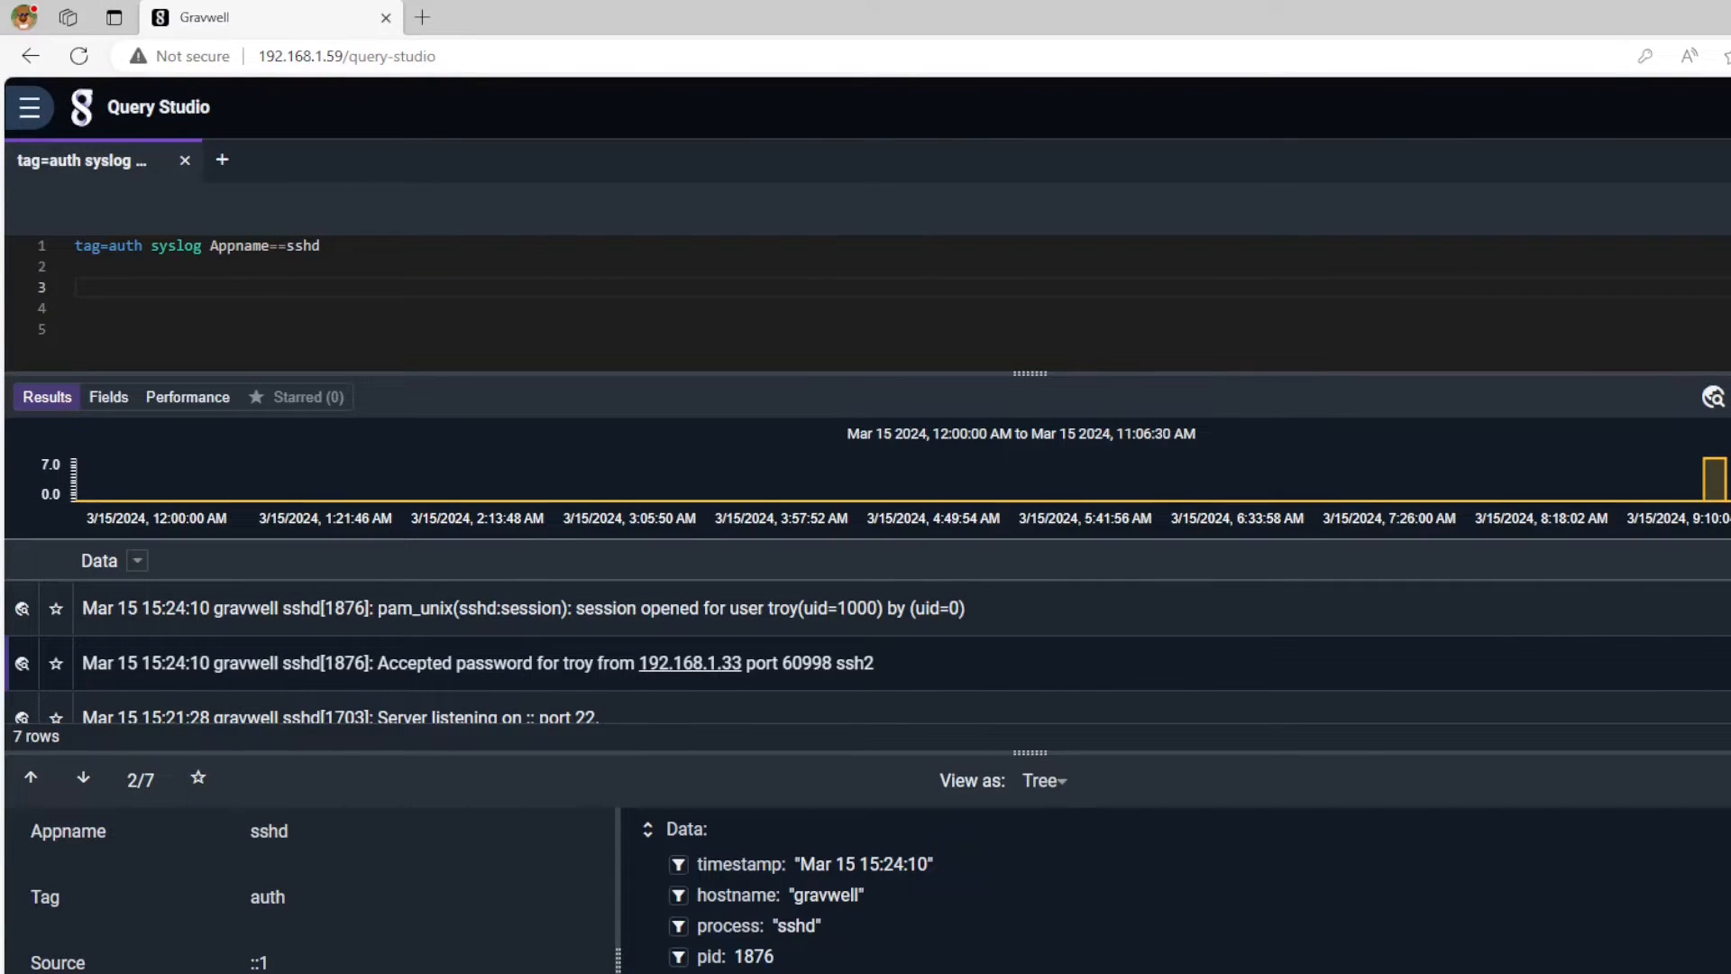
Open the details of the first "Server listening on :: port 22" entry to view its extracted fields.
{"action": "left_click", "coordinate": [679, 973]}
{"action": "key", "text": "Escape"}
{"action": "left_click", "coordinate": [21, 717]}
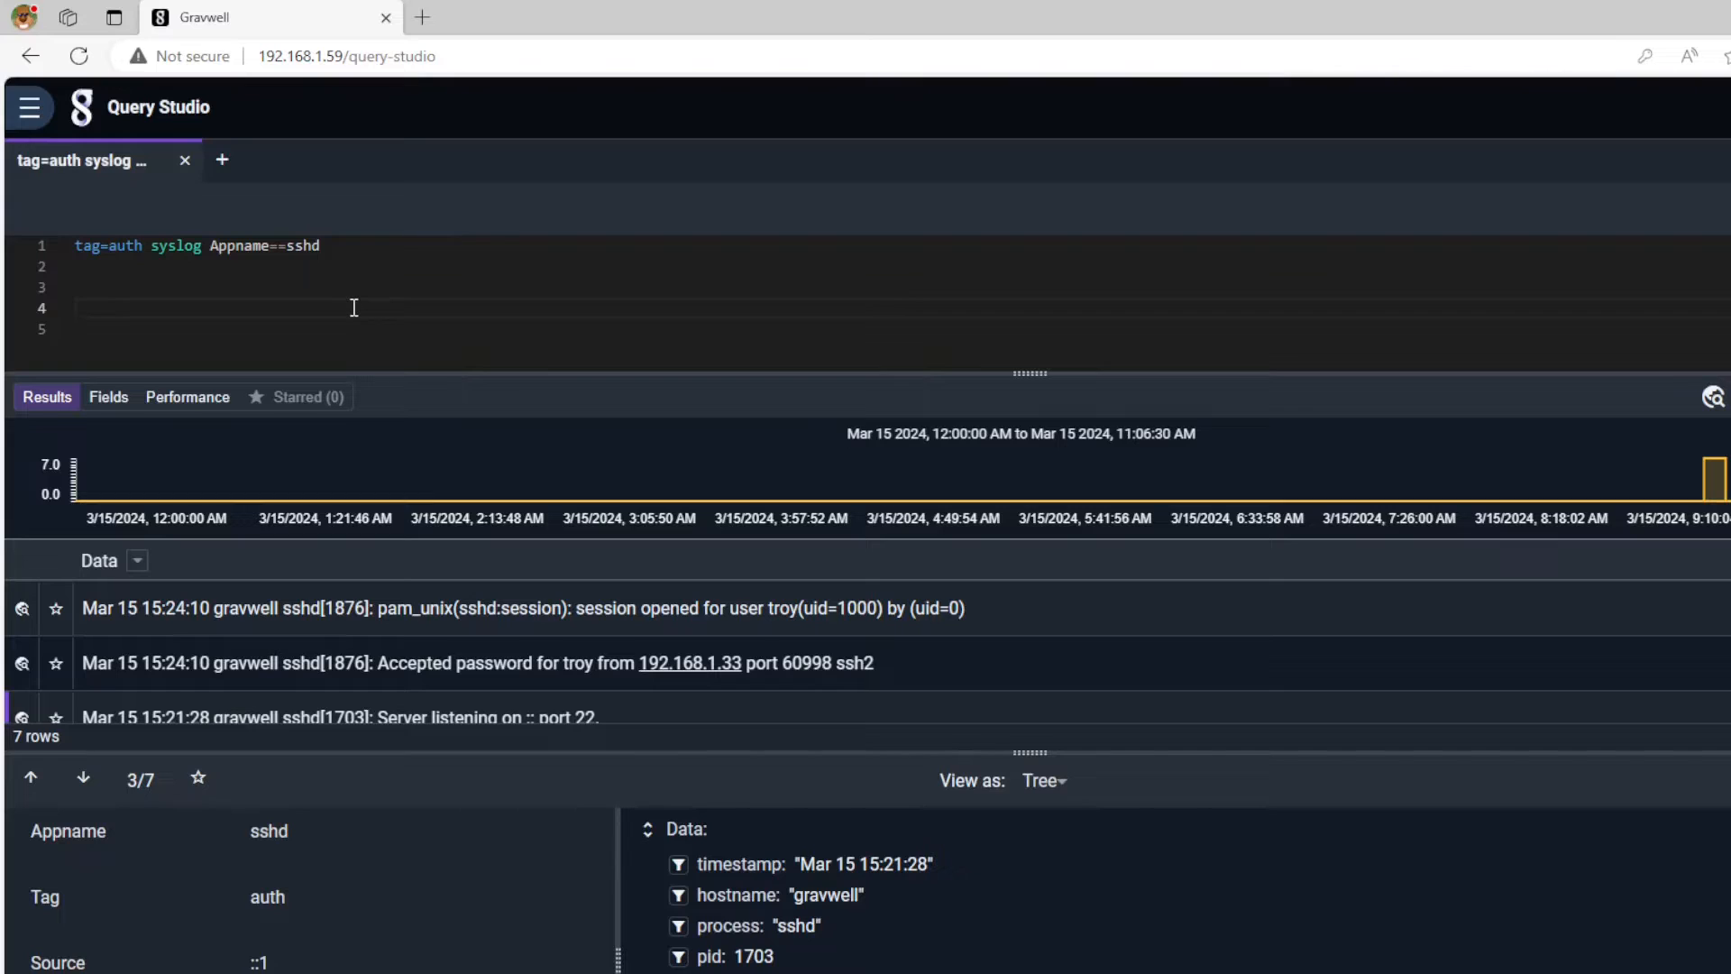
Paste the copied query below the current one and add a Message~ filter with the login username to the first line.
{"action": "key", "text": "ctrl+v"}
{"action": "left_click", "coordinate": [387, 264]}
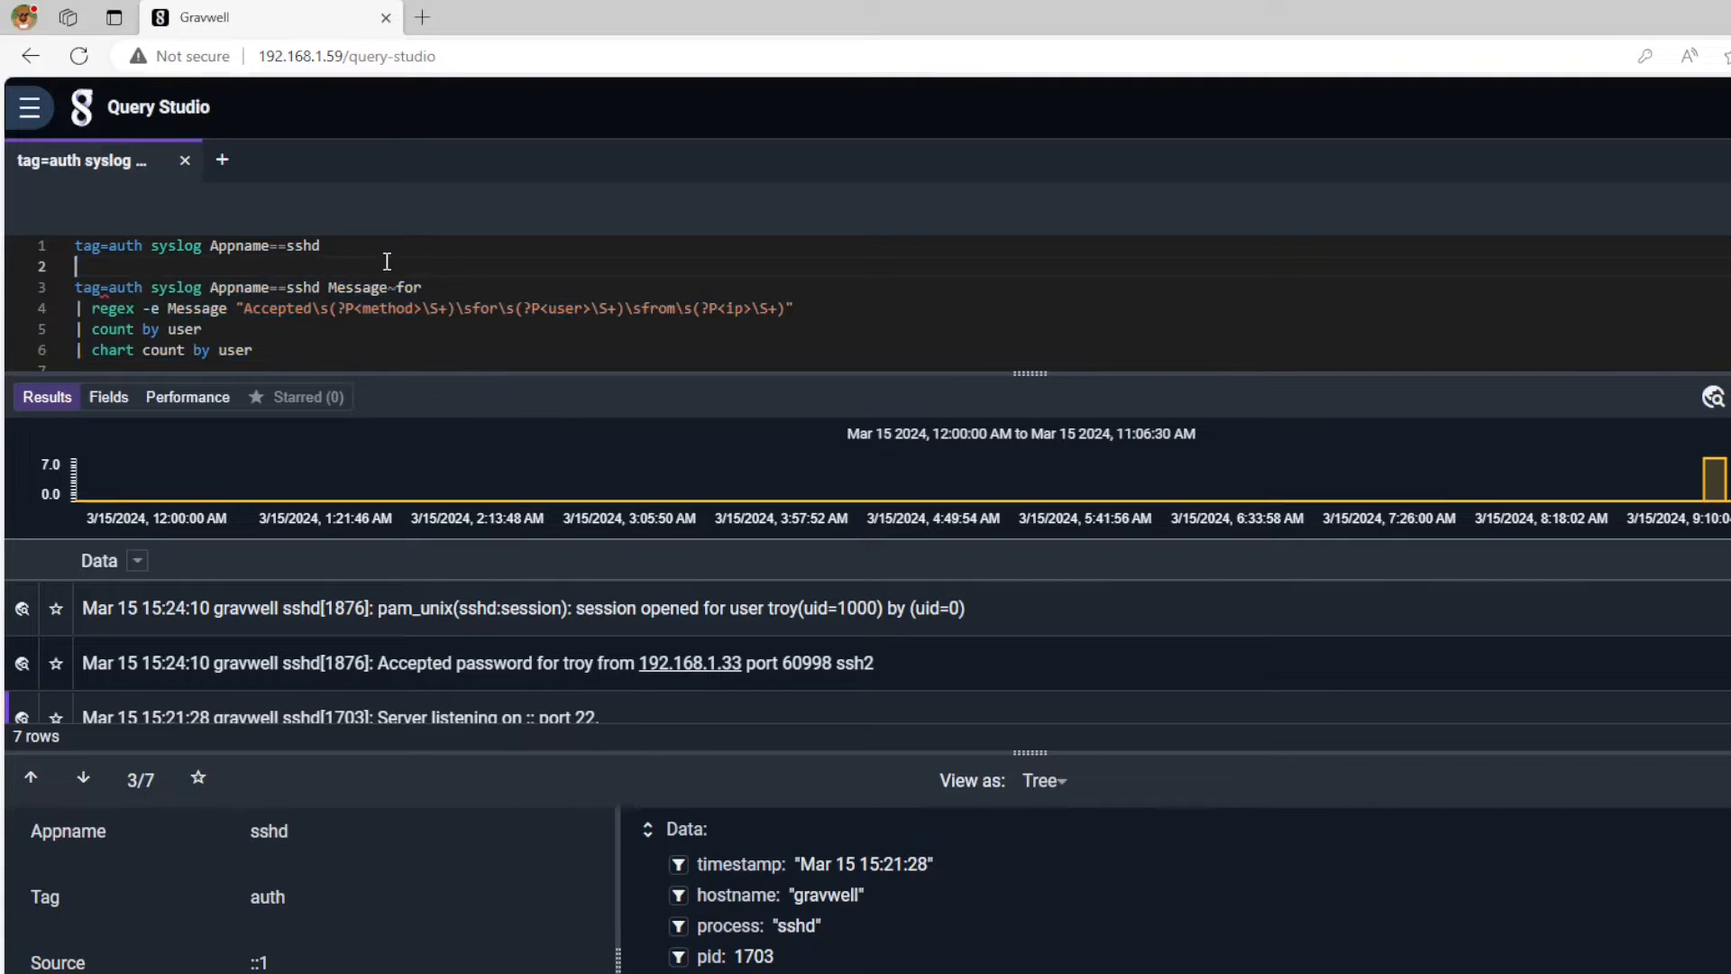
{"action": "left_click", "coordinate": [392, 244]}
{"action": "type", "text": "Mssage"}
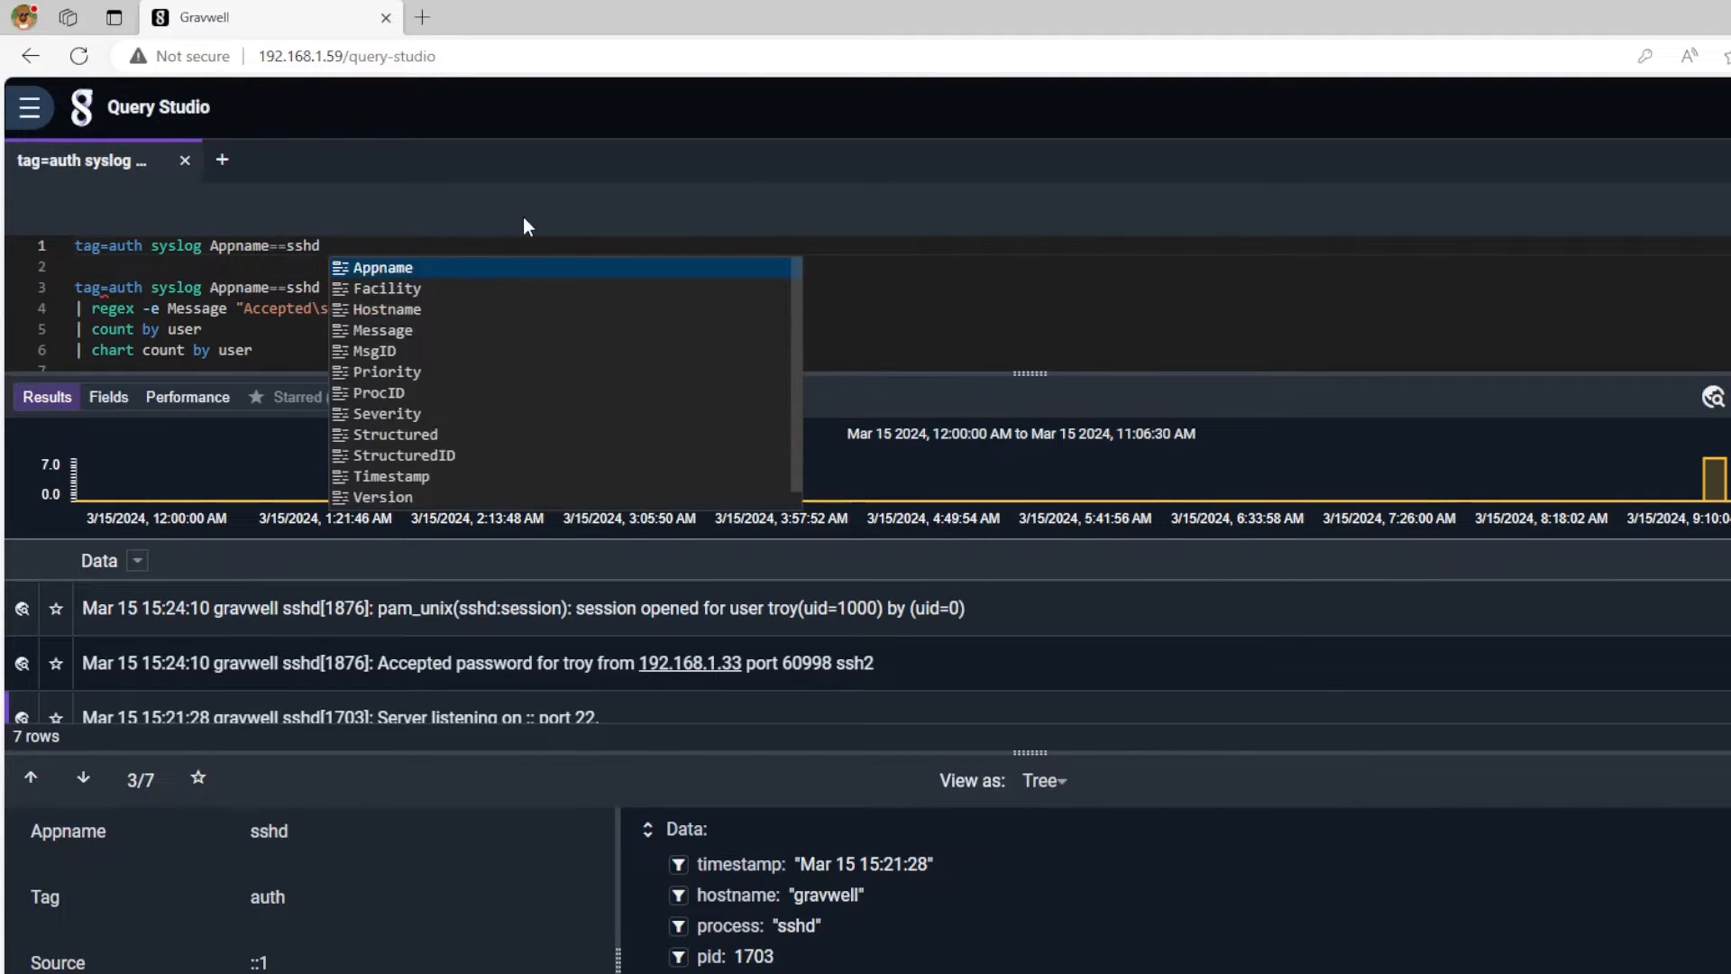
{"action": "key", "text": "BackSpace"}
{"action": "key", "text": "BackSpace"}
{"action": "key", "text": "BackSpace"}
{"action": "key", "text": "BackSpace"}
{"action": "key", "text": "BackSpace"}
{"action": "type", "text": "essage~"}
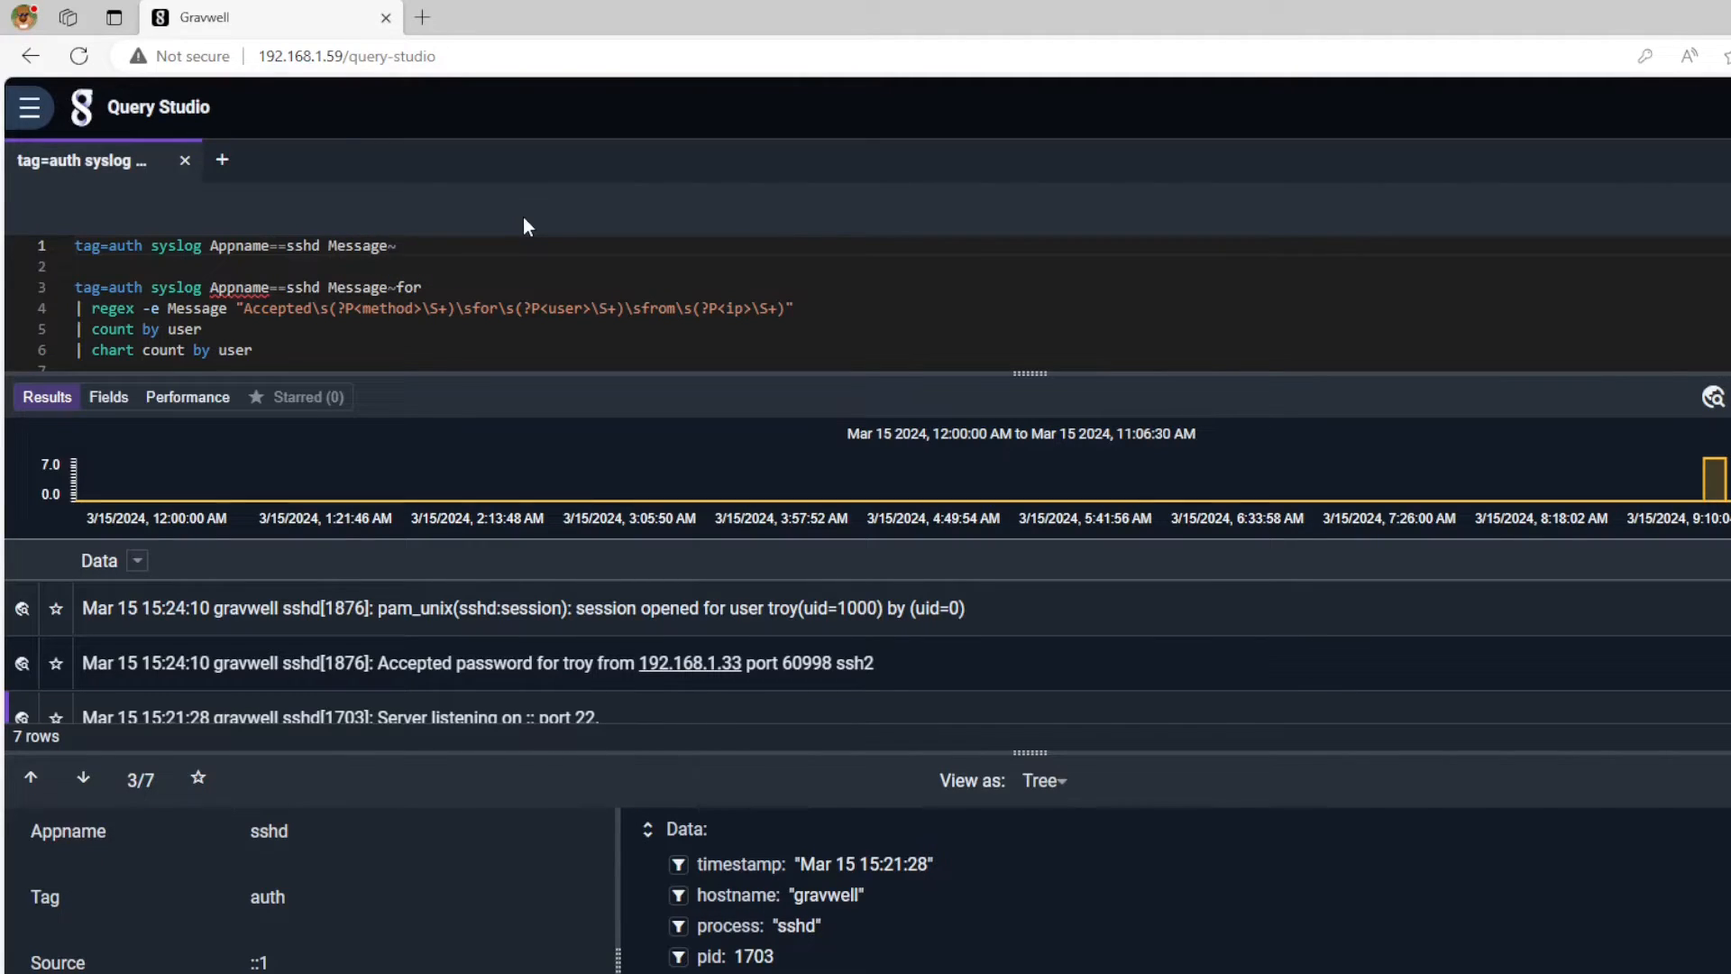
{"action": "type", "text": "troy"}
Delete the pasted query below the first line and run the query with only the Appname and Message filters.
{"action": "scroll", "coordinate": [278, 320], "scroll_direction": "down", "scroll_amount": 1}
{"action": "scroll", "coordinate": [266, 309], "scroll_direction": "up", "scroll_amount": 1}
{"action": "key", "text": "ctrl+Return"}
{"action": "left_click_drag", "start_coordinate": [76, 287], "coordinate": [38, 267]}
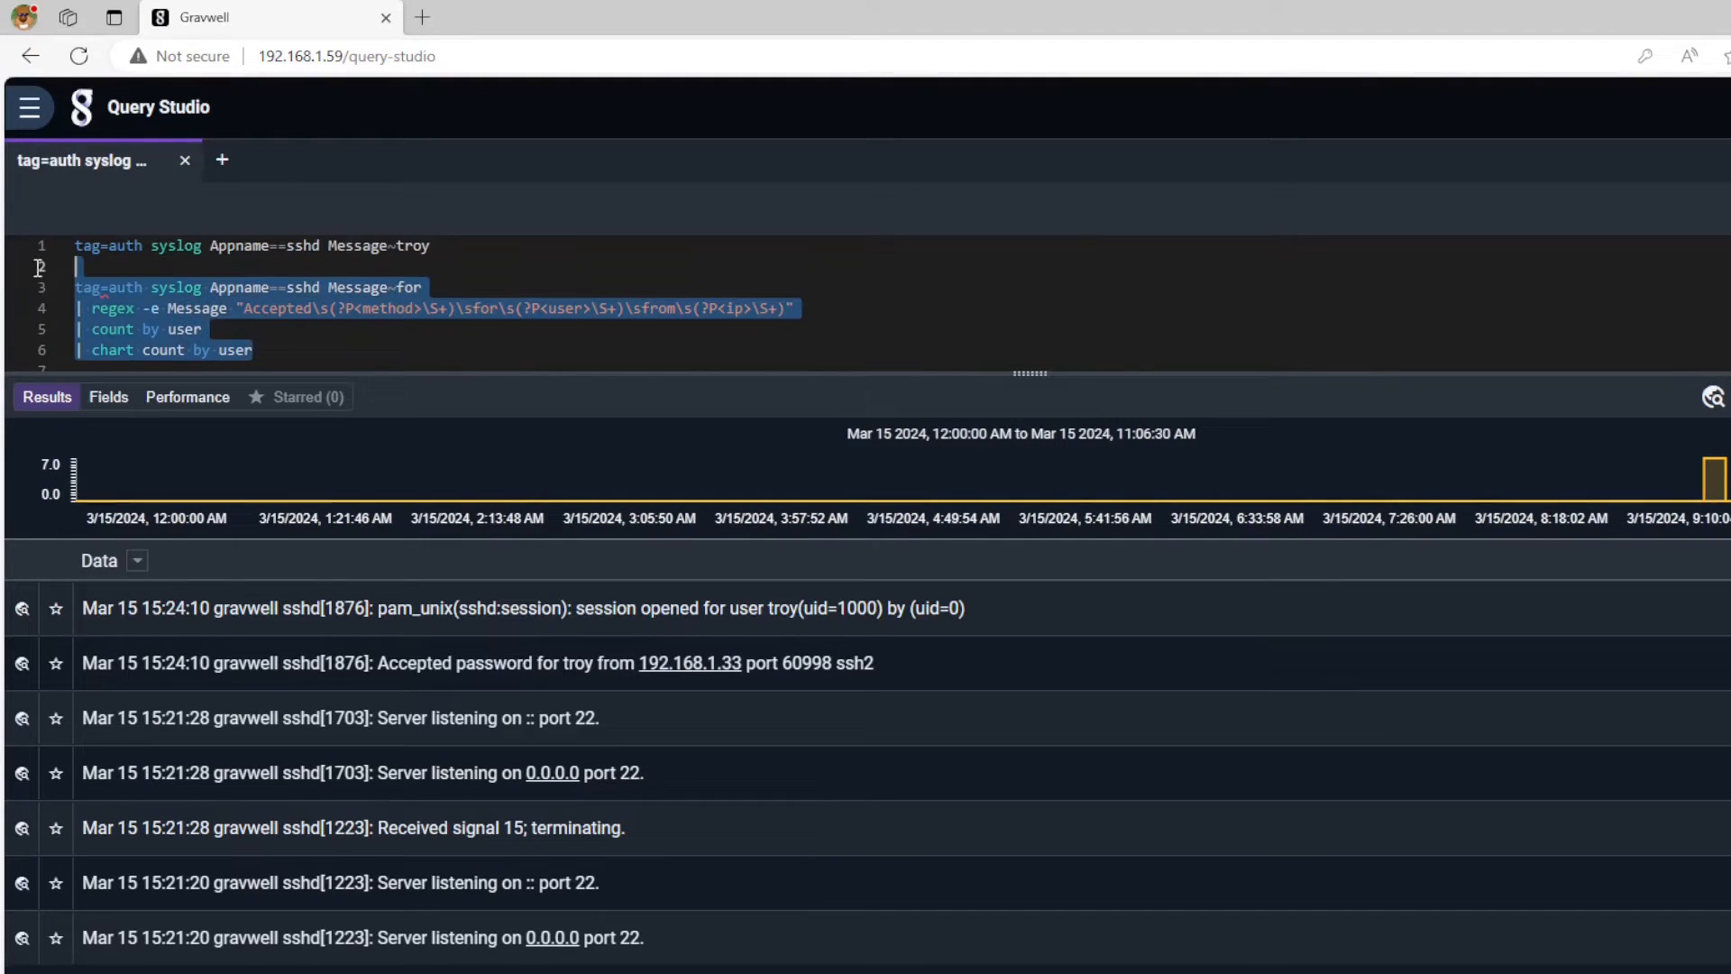
{"action": "key", "text": "BackSpace"}
{"action": "key", "text": "Return"}
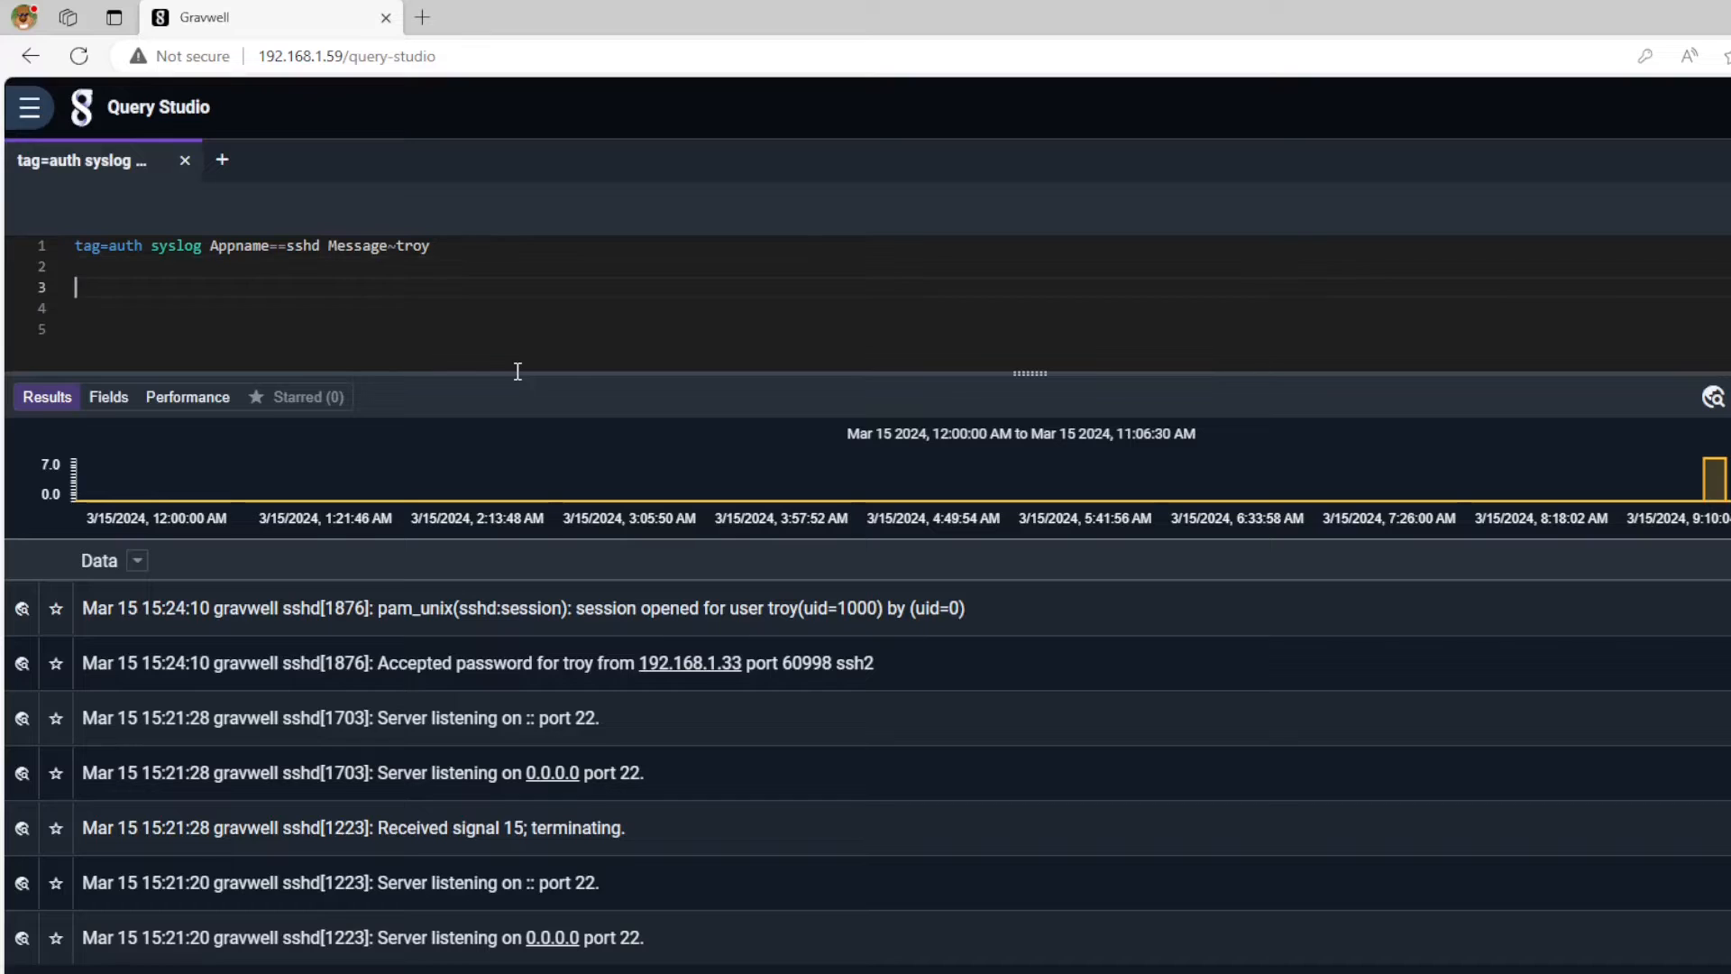
{"action": "key", "text": "ctrl+Return"}
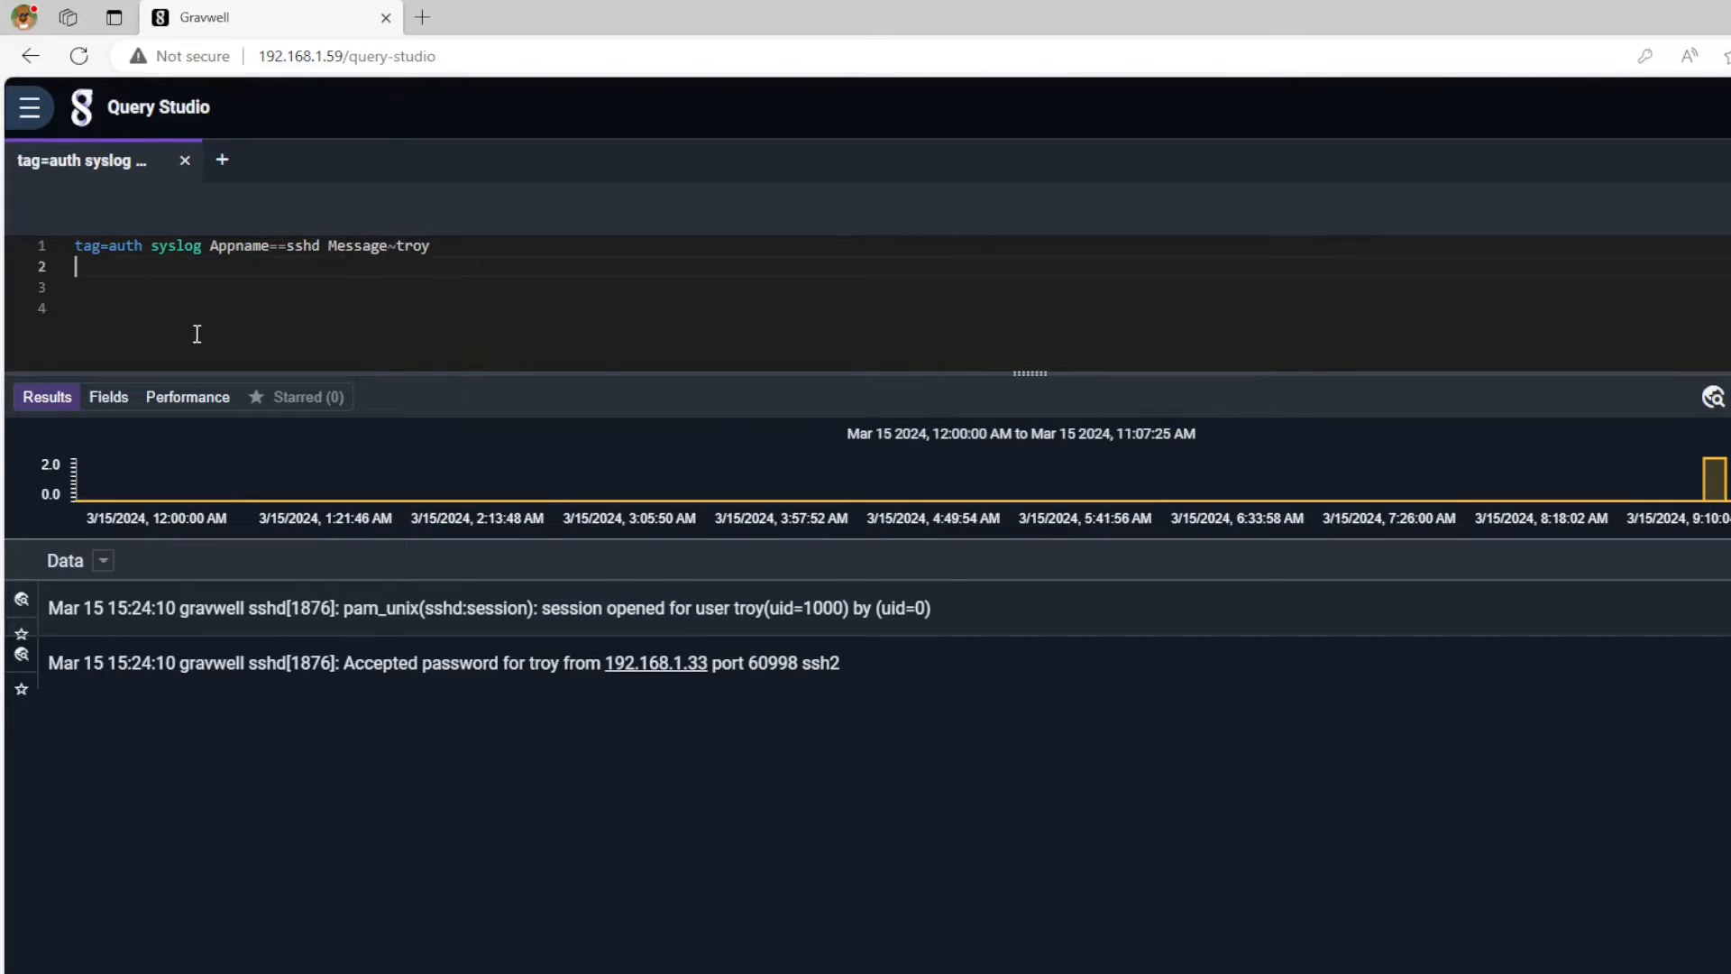
Paste the copied query again and remove its duplicate tag=auth line so the regex, count and chart lines directly follow the first line.
{"action": "key", "text": "ctrl+v"}
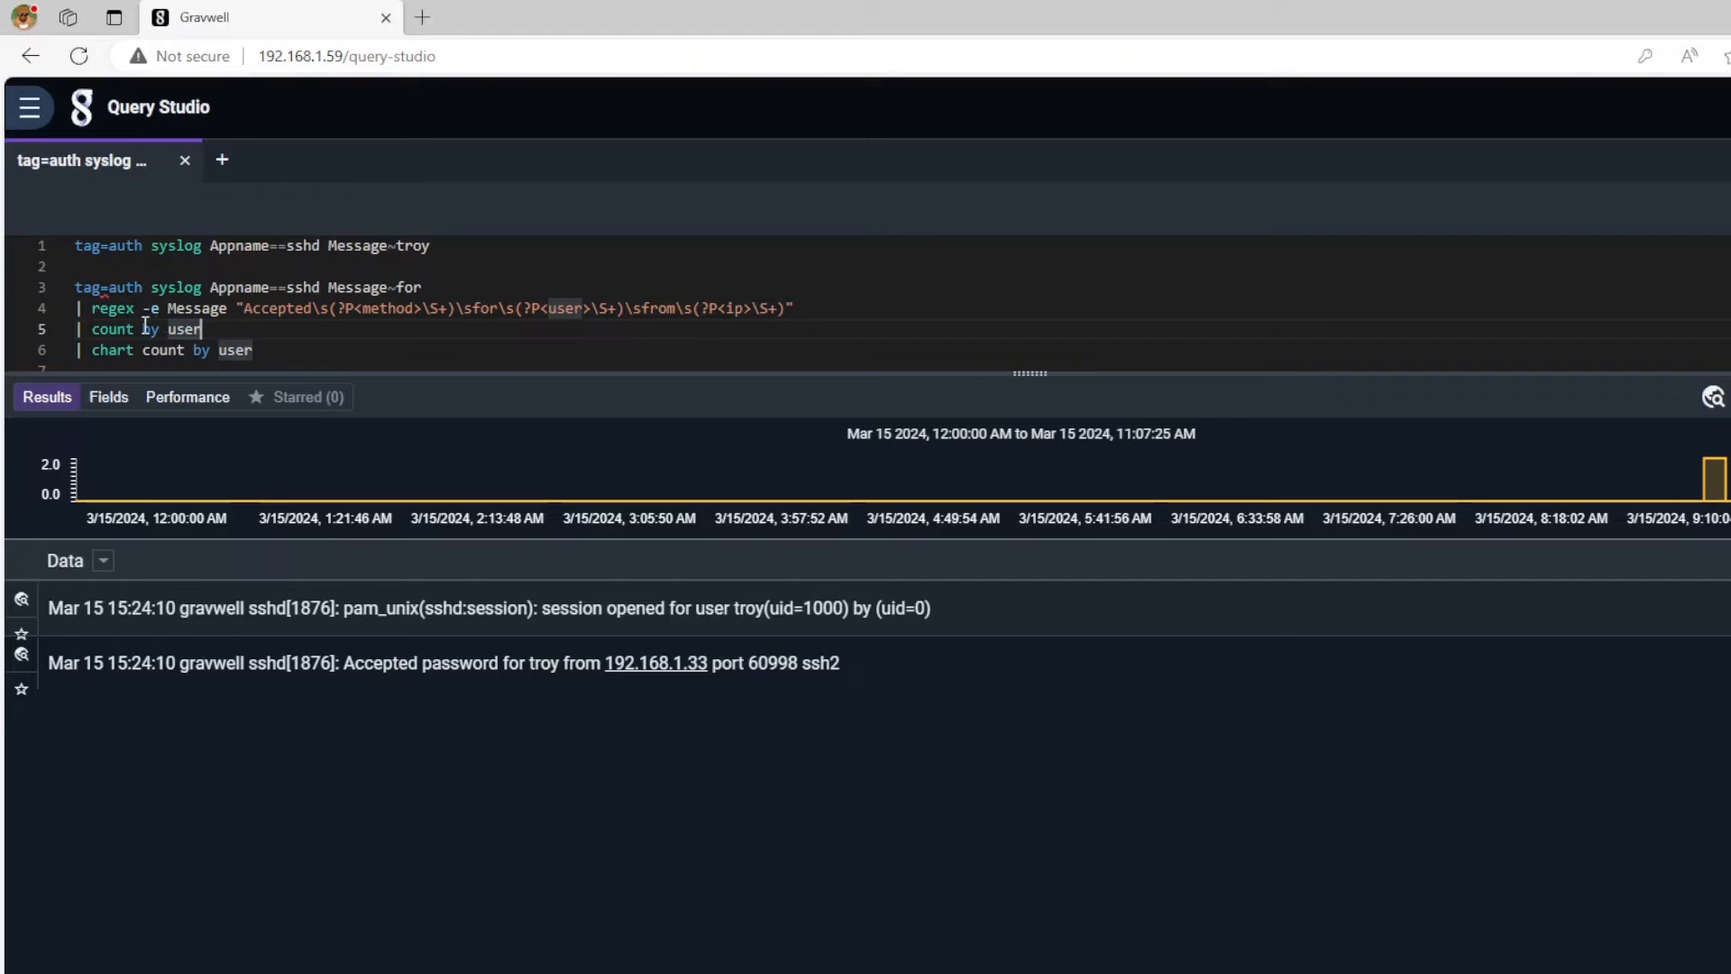
{"action": "left_click_drag", "start_coordinate": [436, 287], "coordinate": [50, 275]}
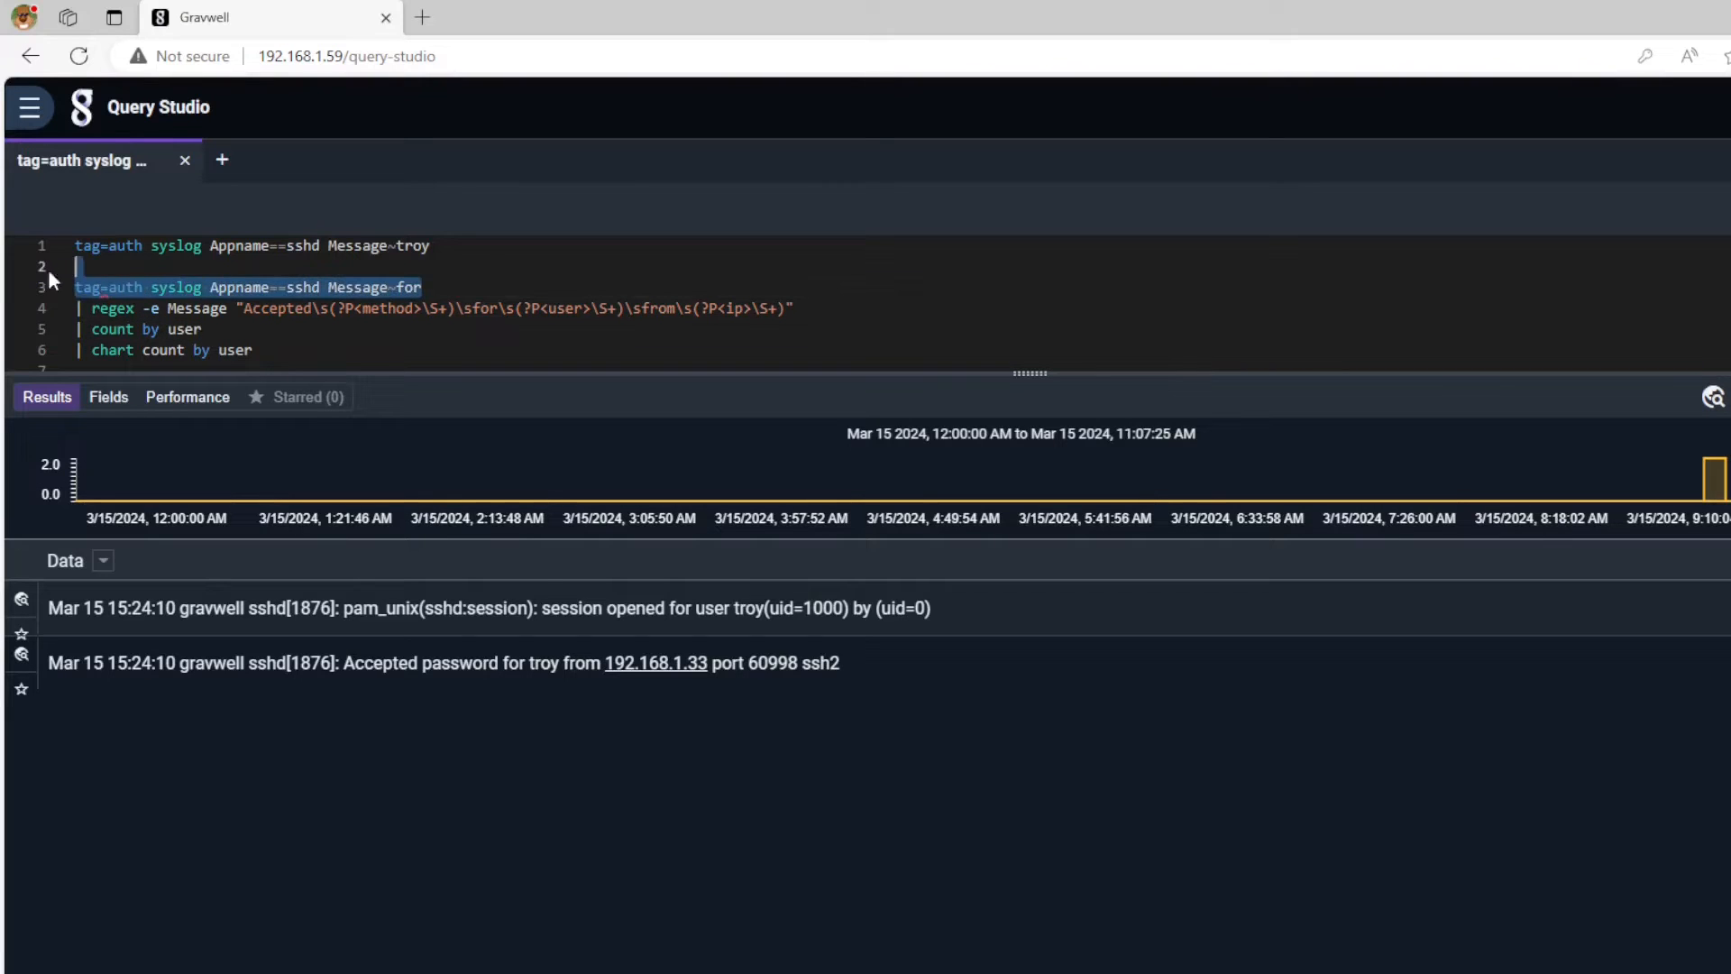
{"action": "key", "text": "BackSpace"}
{"action": "key", "text": "BackSpace"}
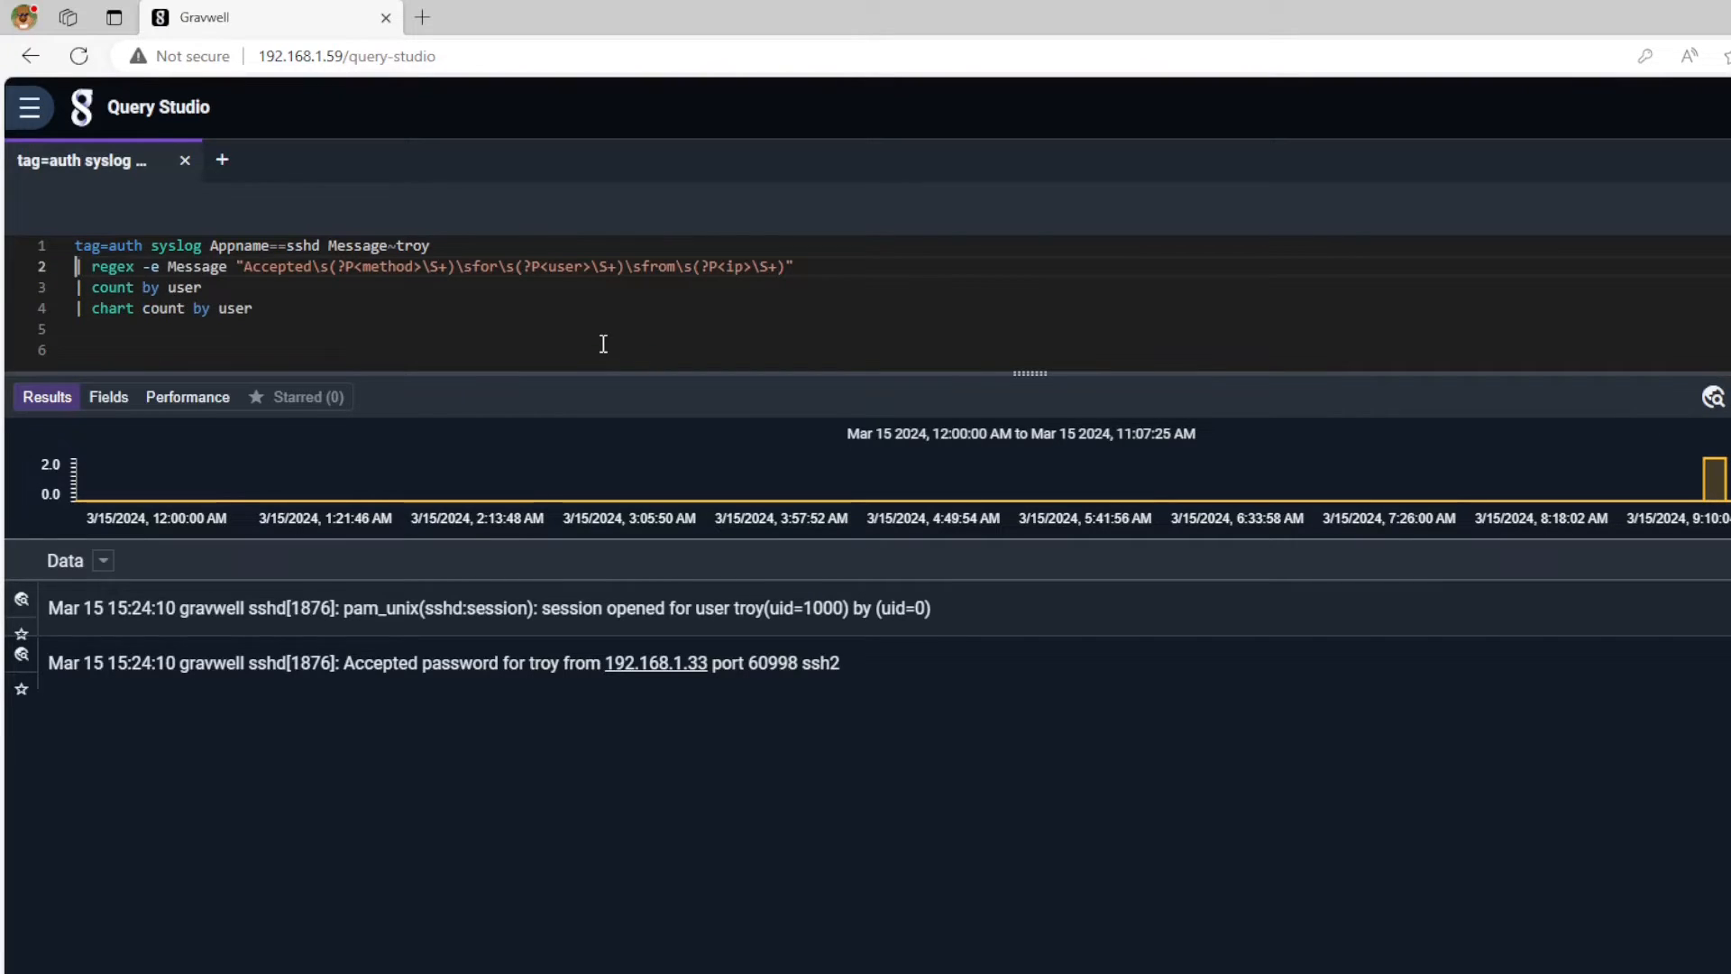
Delete the count by user and chart count by user lines and run the query ending with the regex line.
{"action": "key", "text": "Right"}
{"action": "key", "text": "Right"}
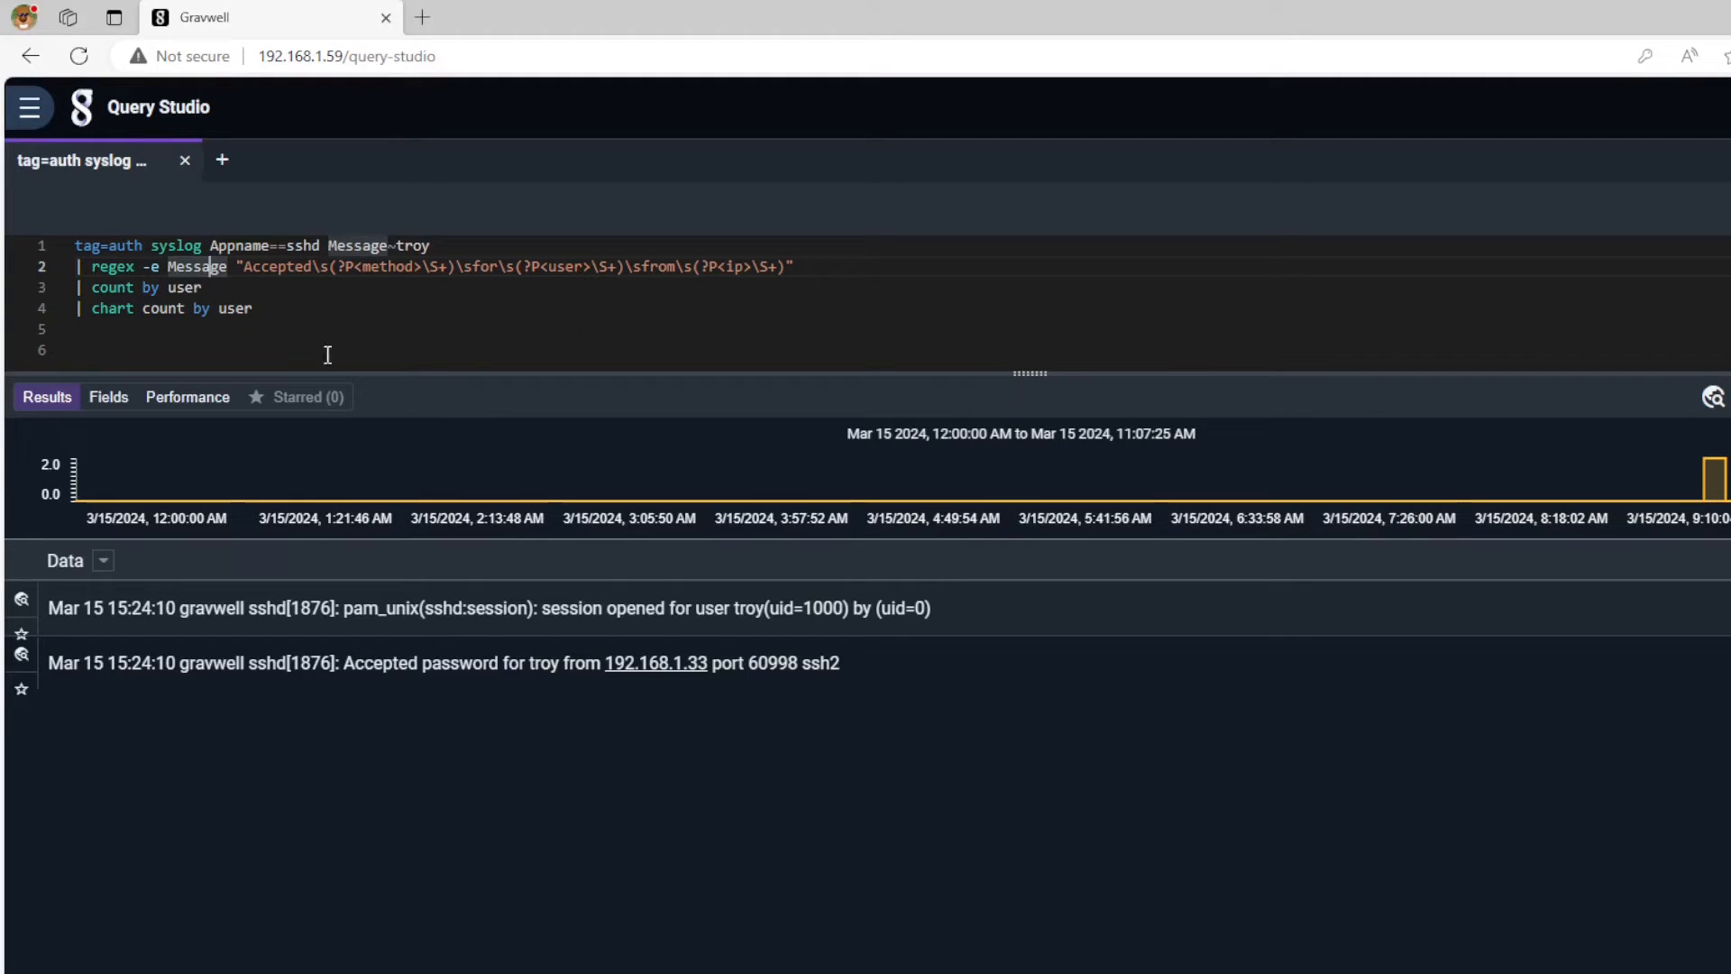
{"action": "left_click_drag", "start_coordinate": [254, 308], "coordinate": [39, 285]}
{"action": "key", "text": "BackSpace"}
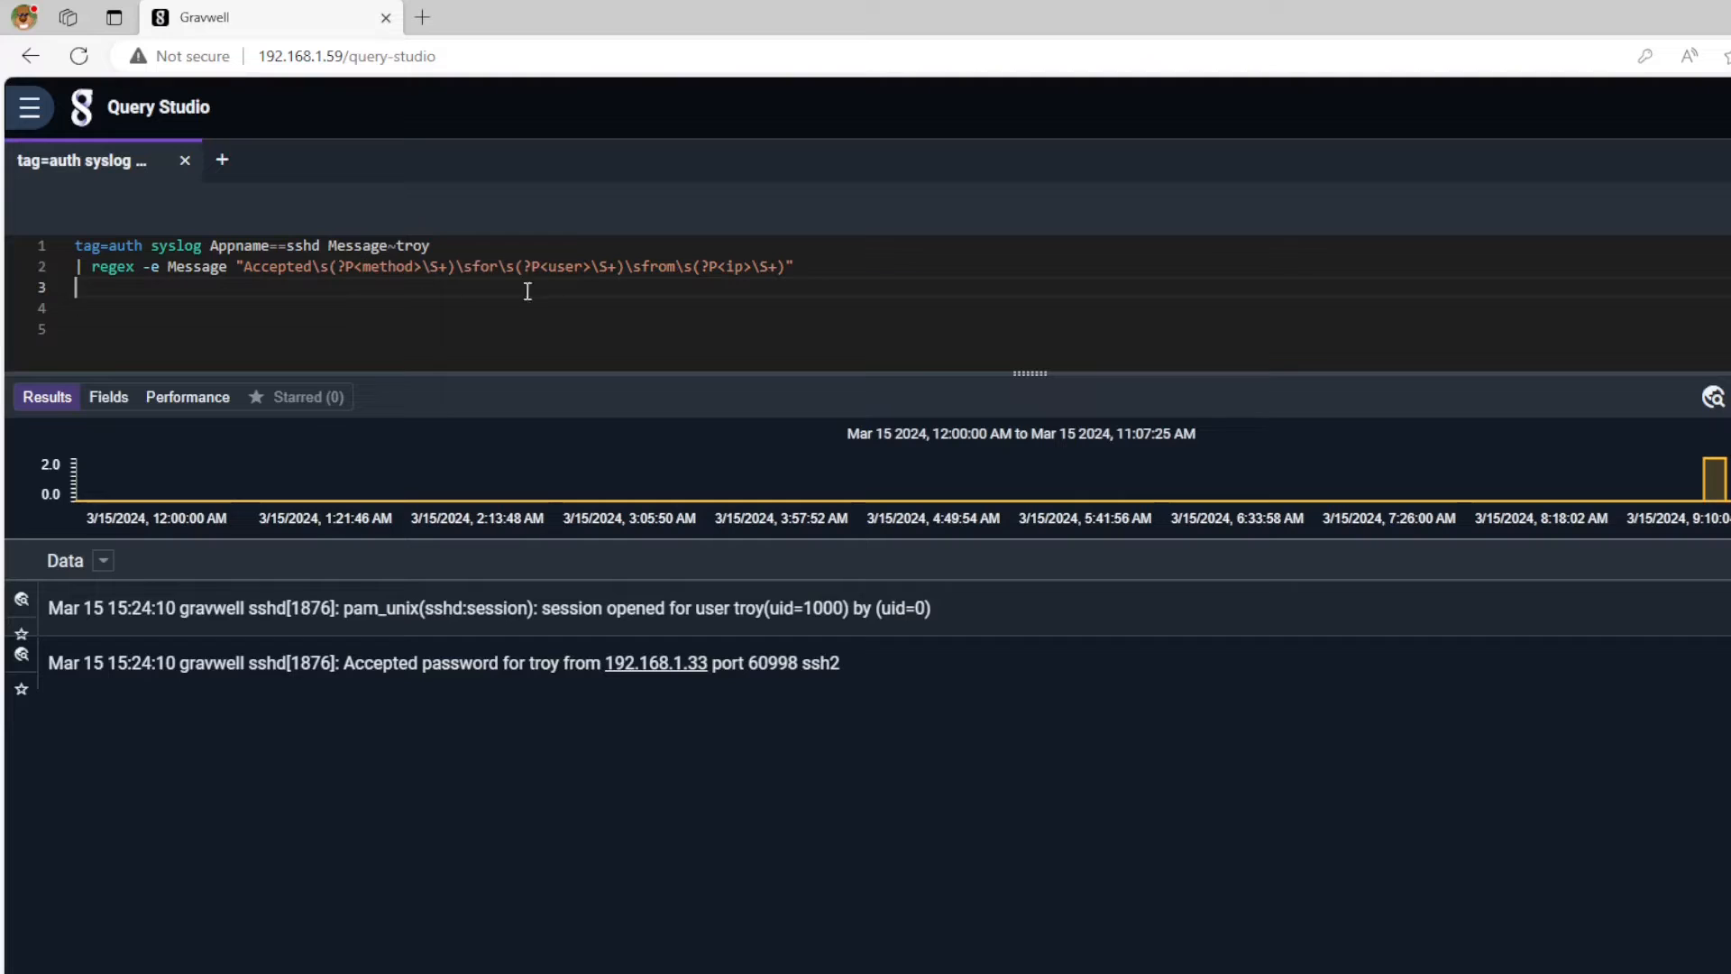
{"action": "left_click", "coordinate": [832, 267]}
{"action": "key", "text": "ctrl+Return"}
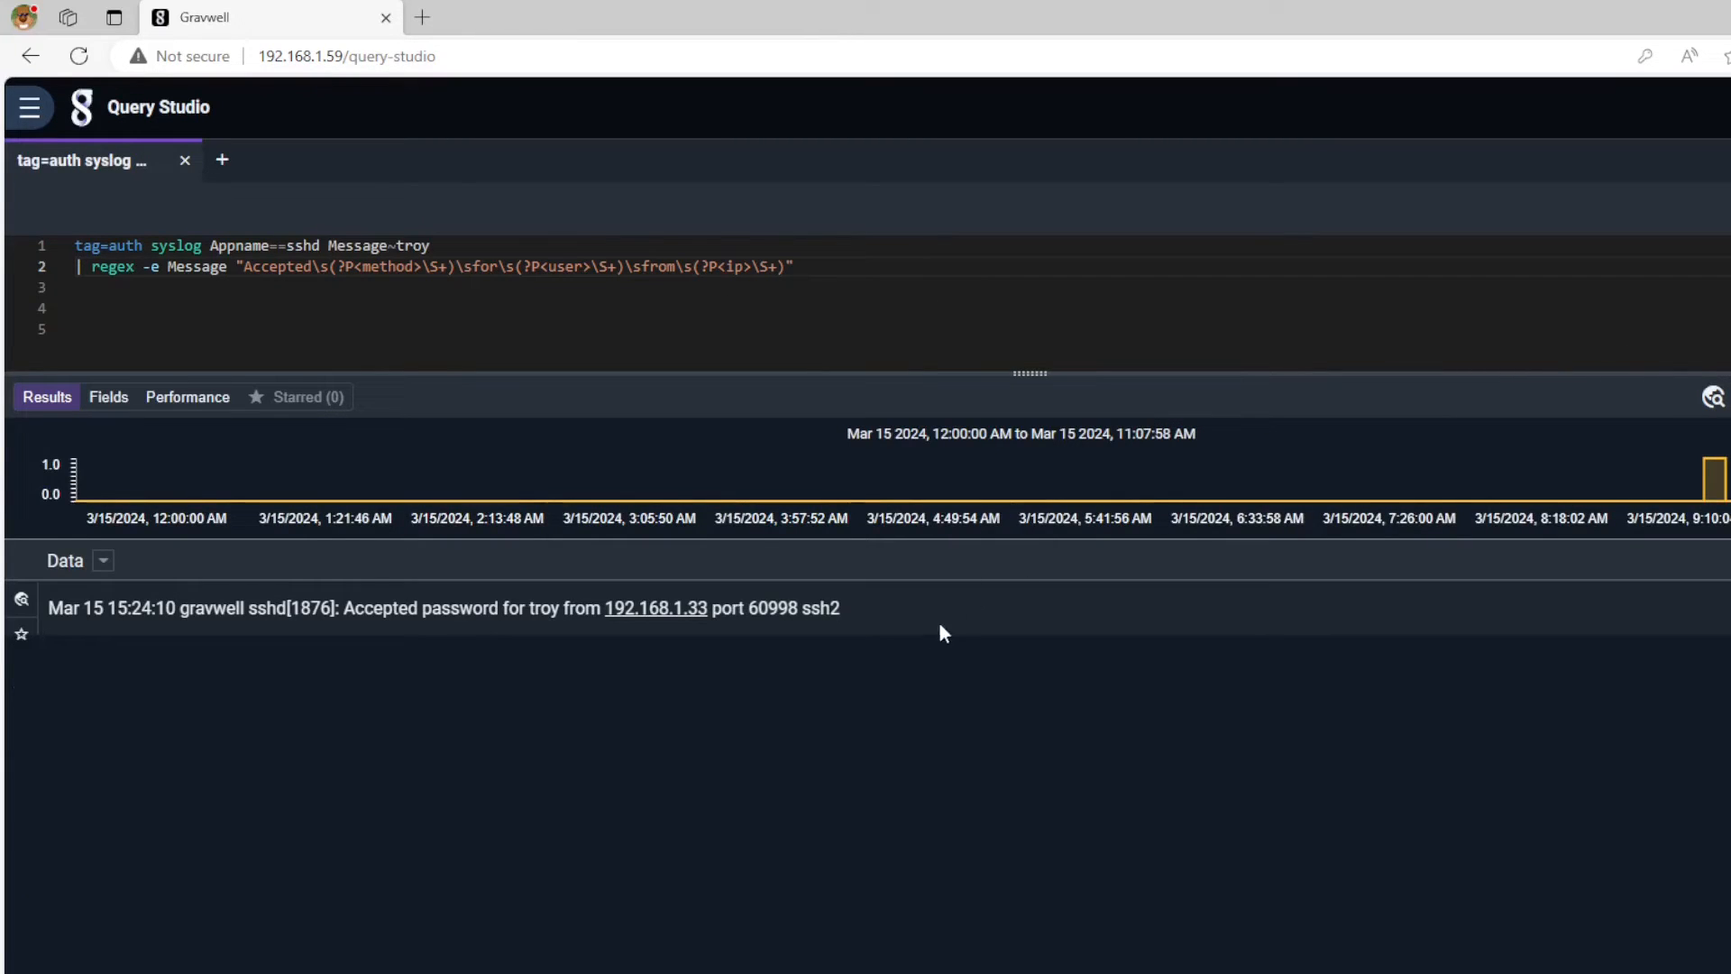
Replace everything after tag=auth with a grep for the login username and run the query.
{"action": "left_click", "coordinate": [208, 241]}
{"action": "left_click_drag", "start_coordinate": [153, 244], "coordinate": [508, 340]}
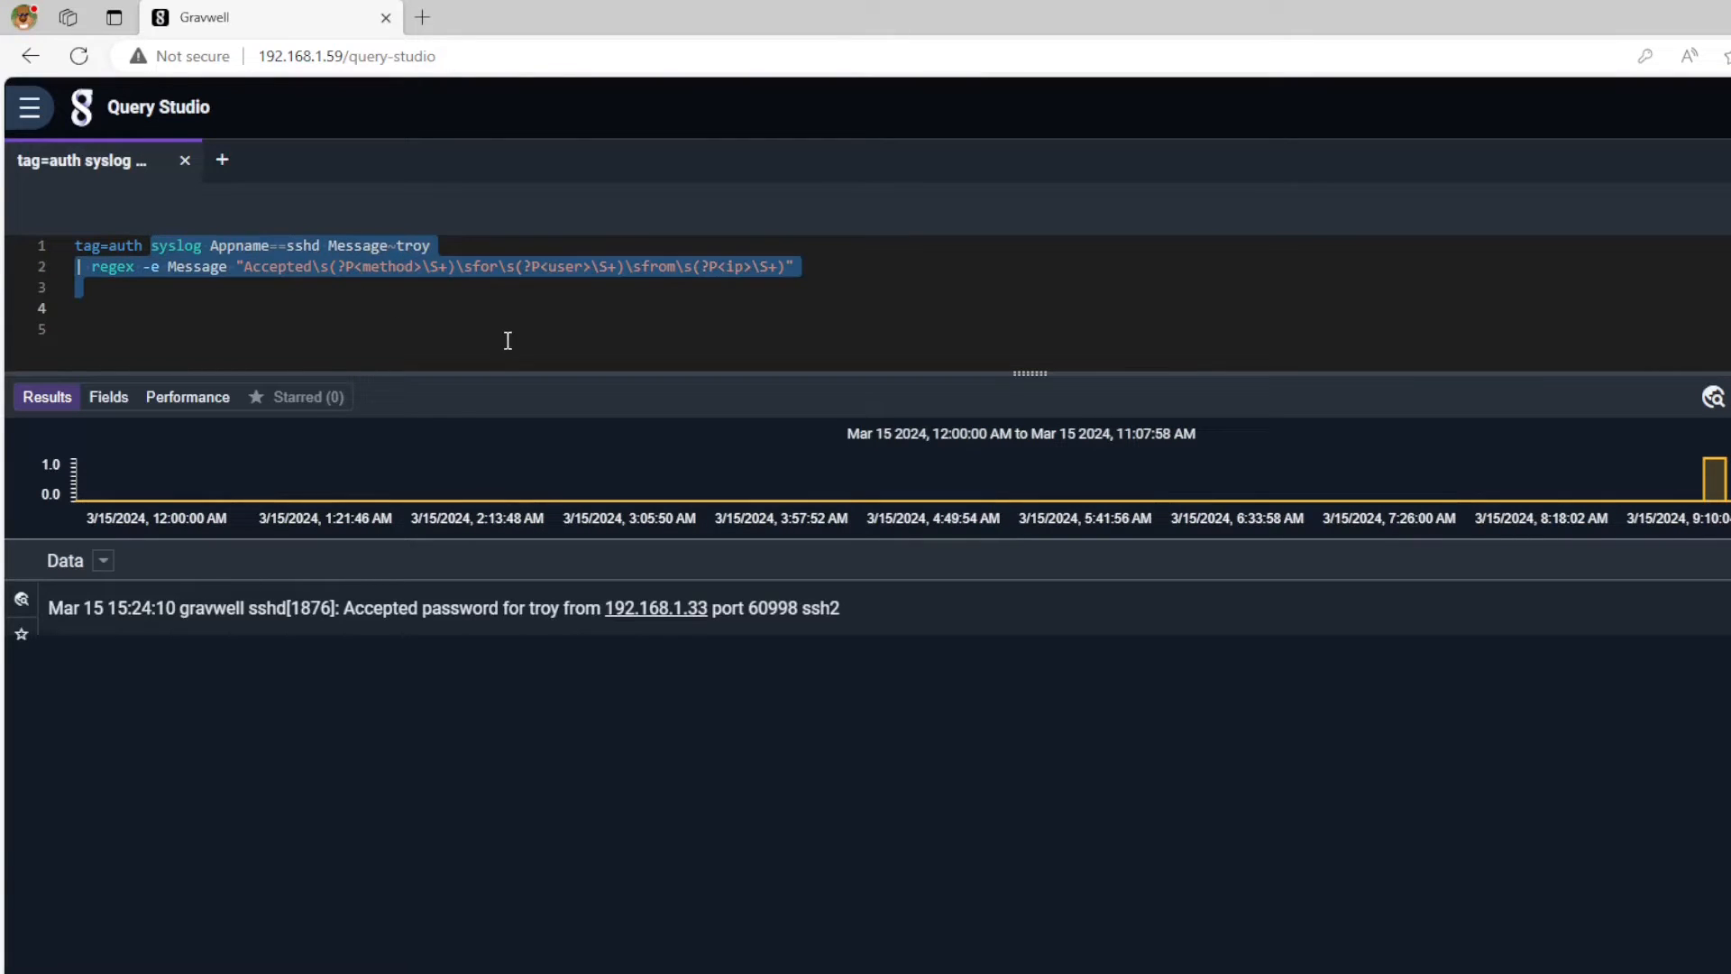
{"action": "type", "text": "grep troy"}
{"action": "key", "text": "Return"}
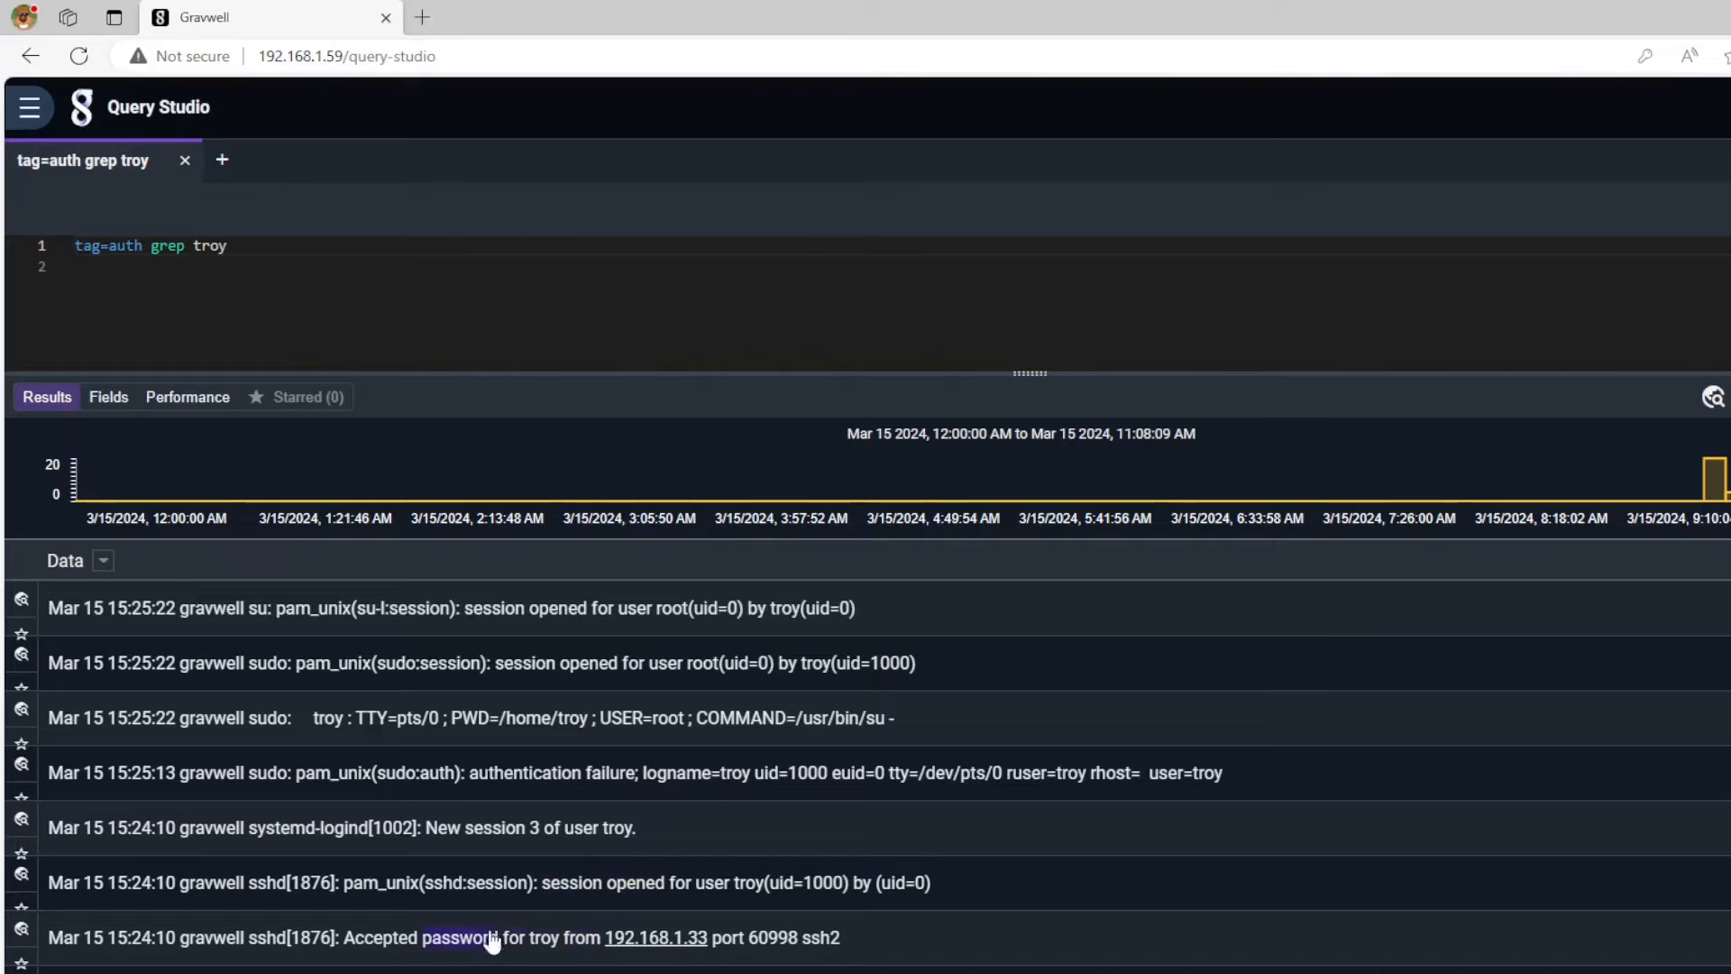
Undo the grep edit to restore the sshd syslog and regex query, append a "| table" line and run it.
{"action": "scroll", "coordinate": [716, 894], "scroll_direction": "down", "scroll_amount": 3}
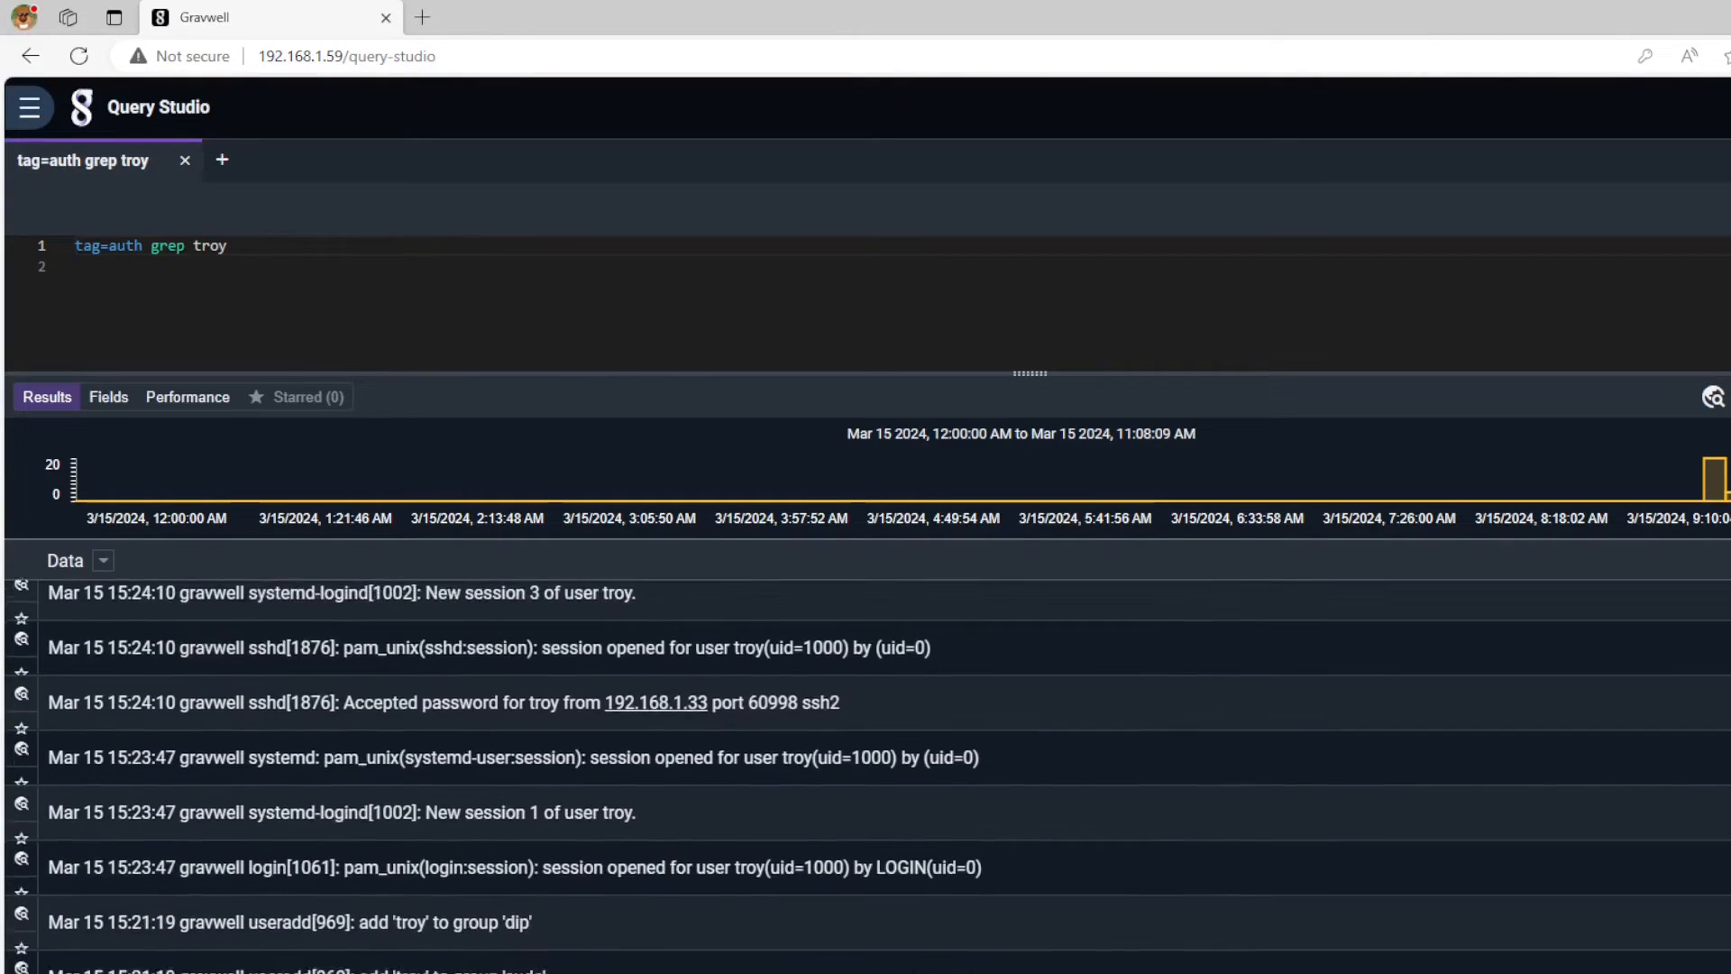
{"action": "scroll", "coordinate": [716, 812], "scroll_direction": "down", "scroll_amount": 2}
{"action": "scroll", "coordinate": [485, 678], "scroll_direction": "up", "scroll_amount": 6}
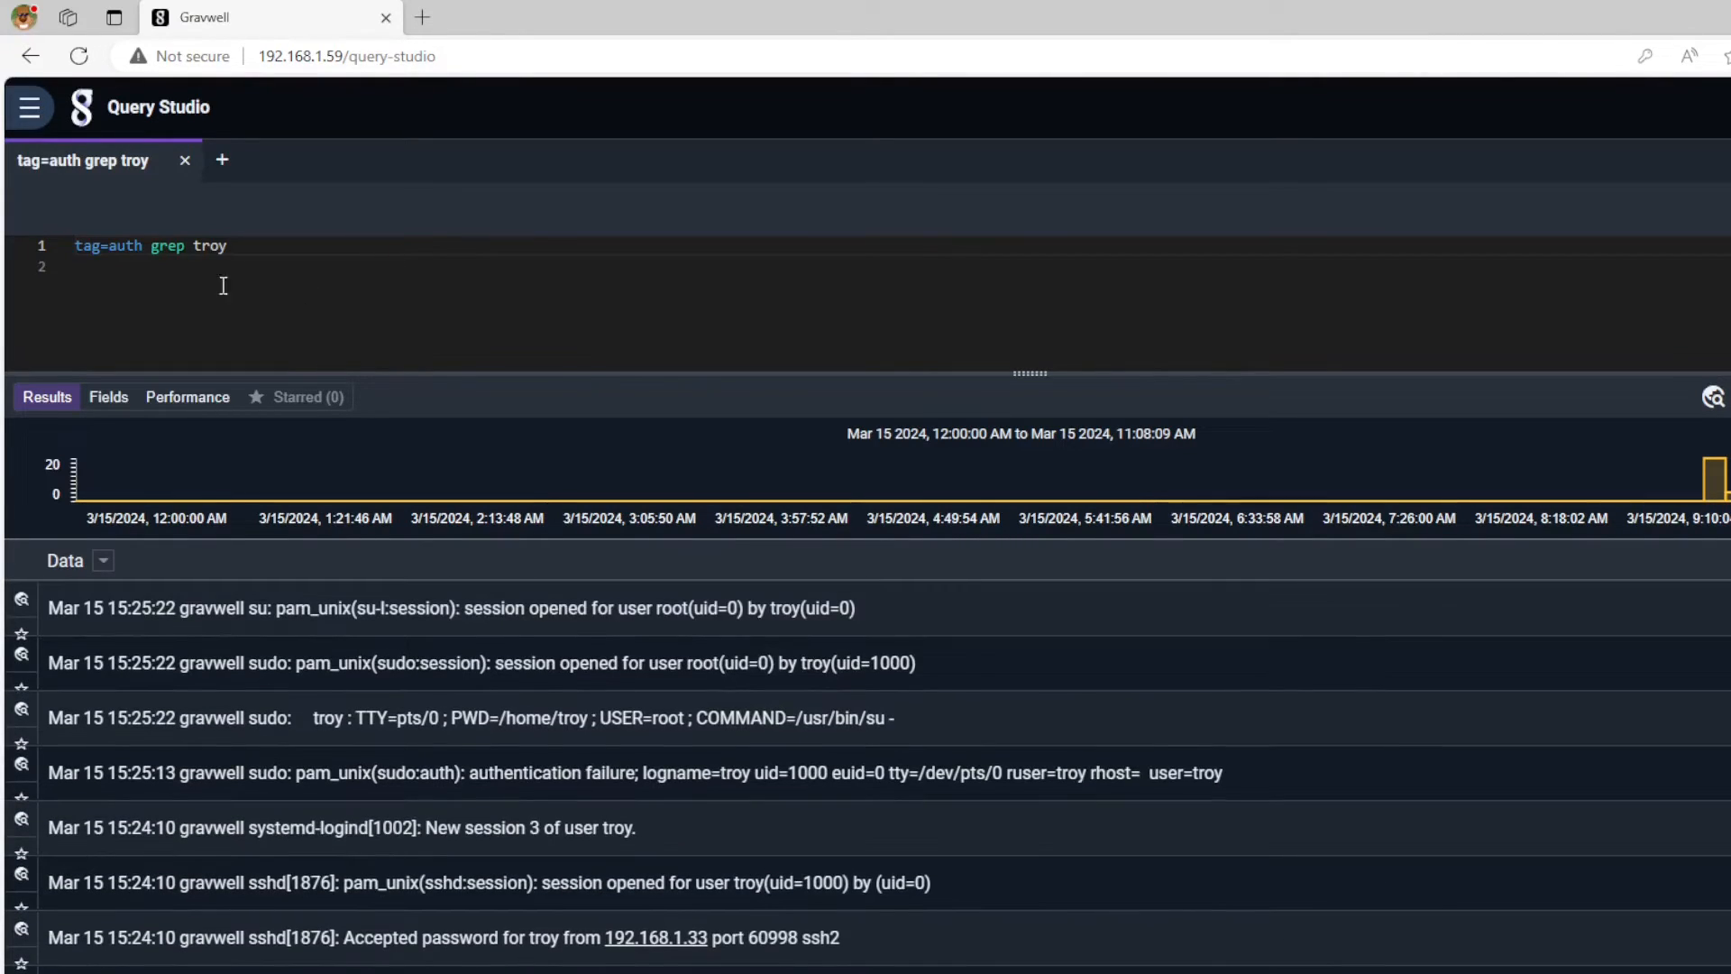
{"action": "double_click", "coordinate": [164, 246]}
{"action": "left_click", "coordinate": [398, 346]}
{"action": "key", "text": "ctrl+z"}
{"action": "key", "text": "ctrl+z"}
{"action": "left_click", "coordinate": [242, 292]}
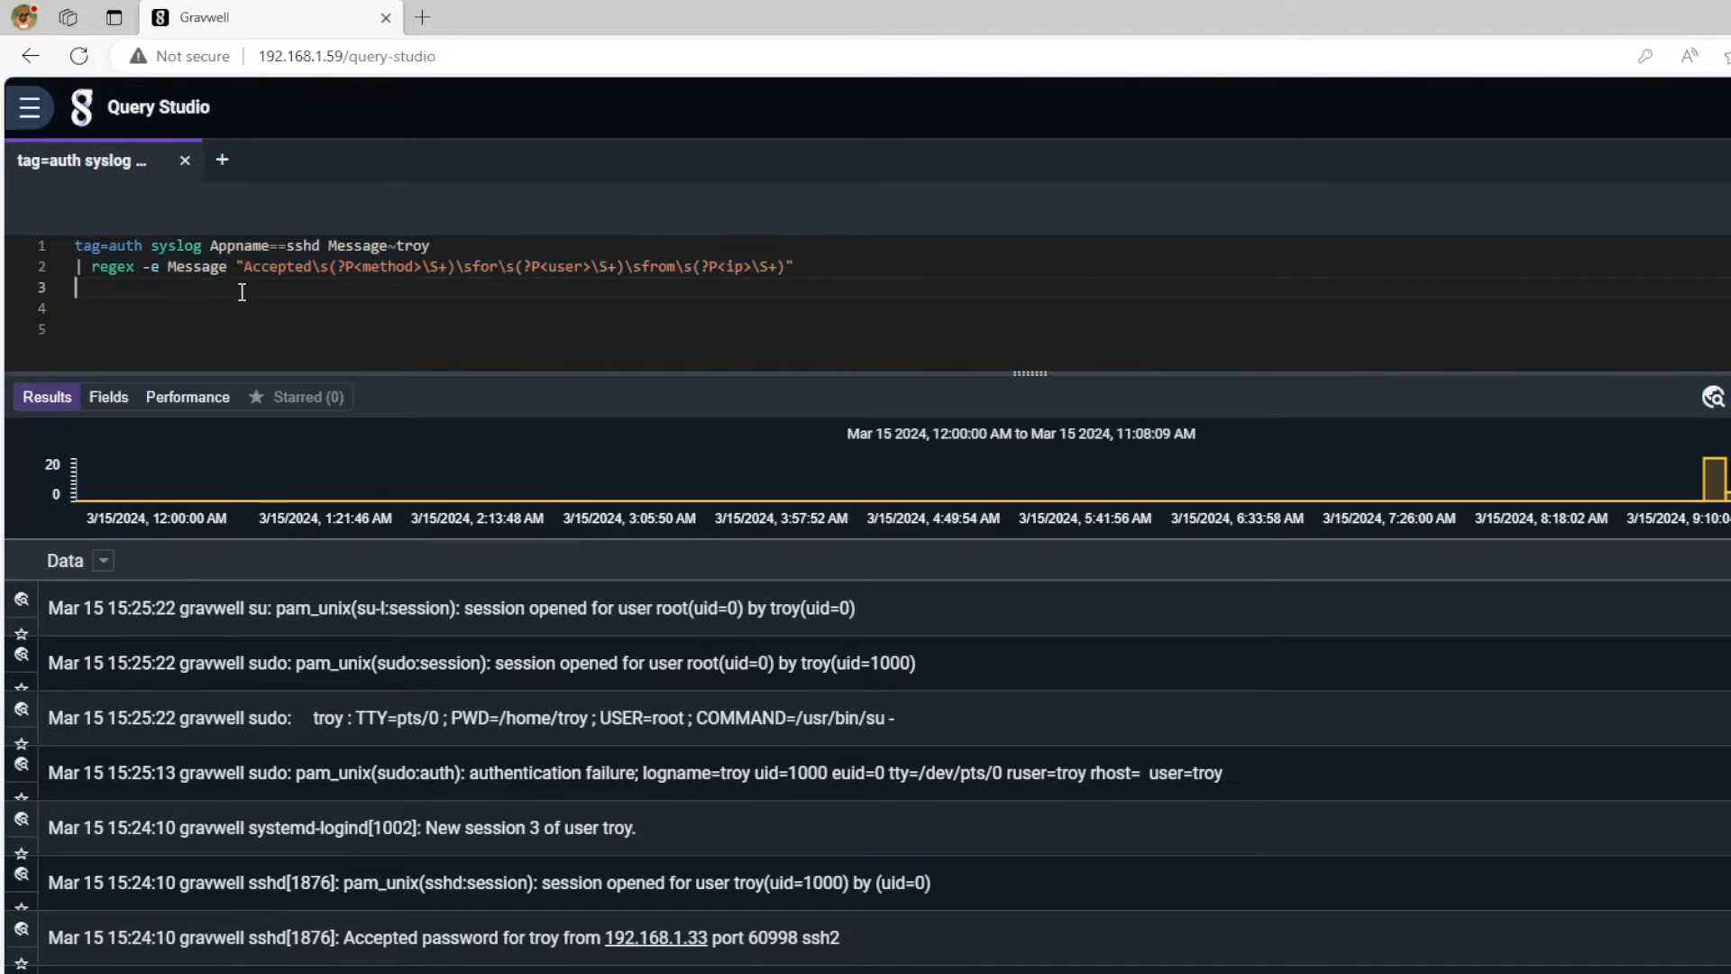
{"action": "type", "text": "| table"}
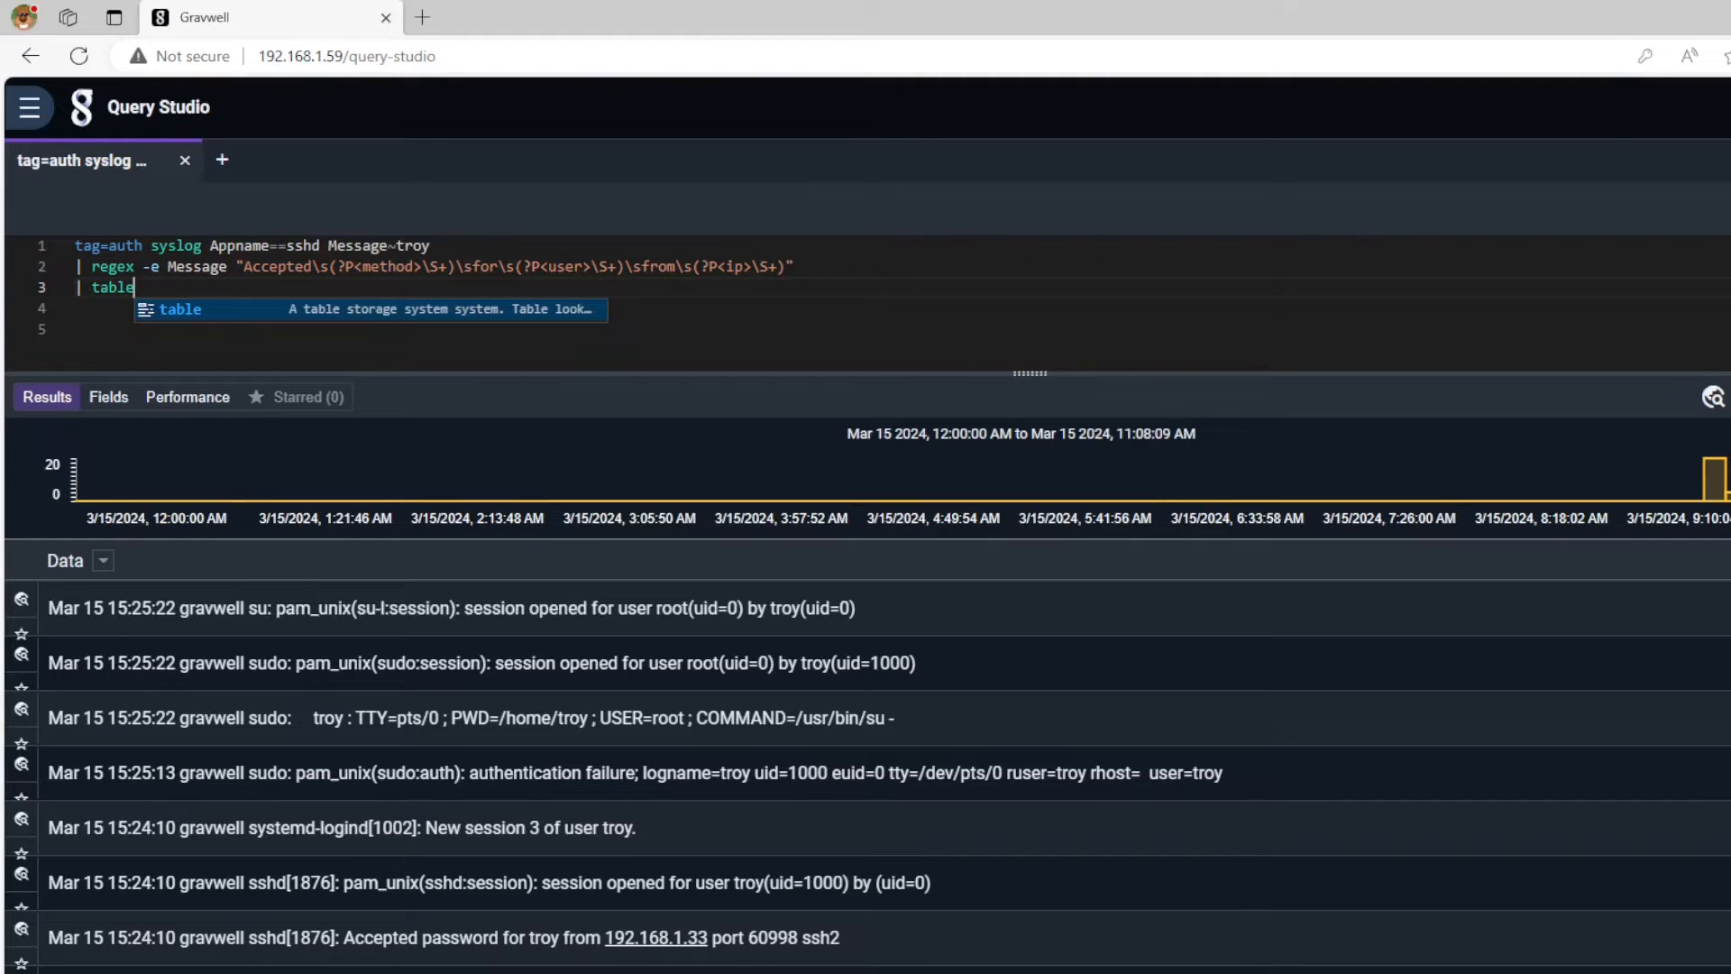
{"action": "left_click", "coordinate": [1729, 209]}
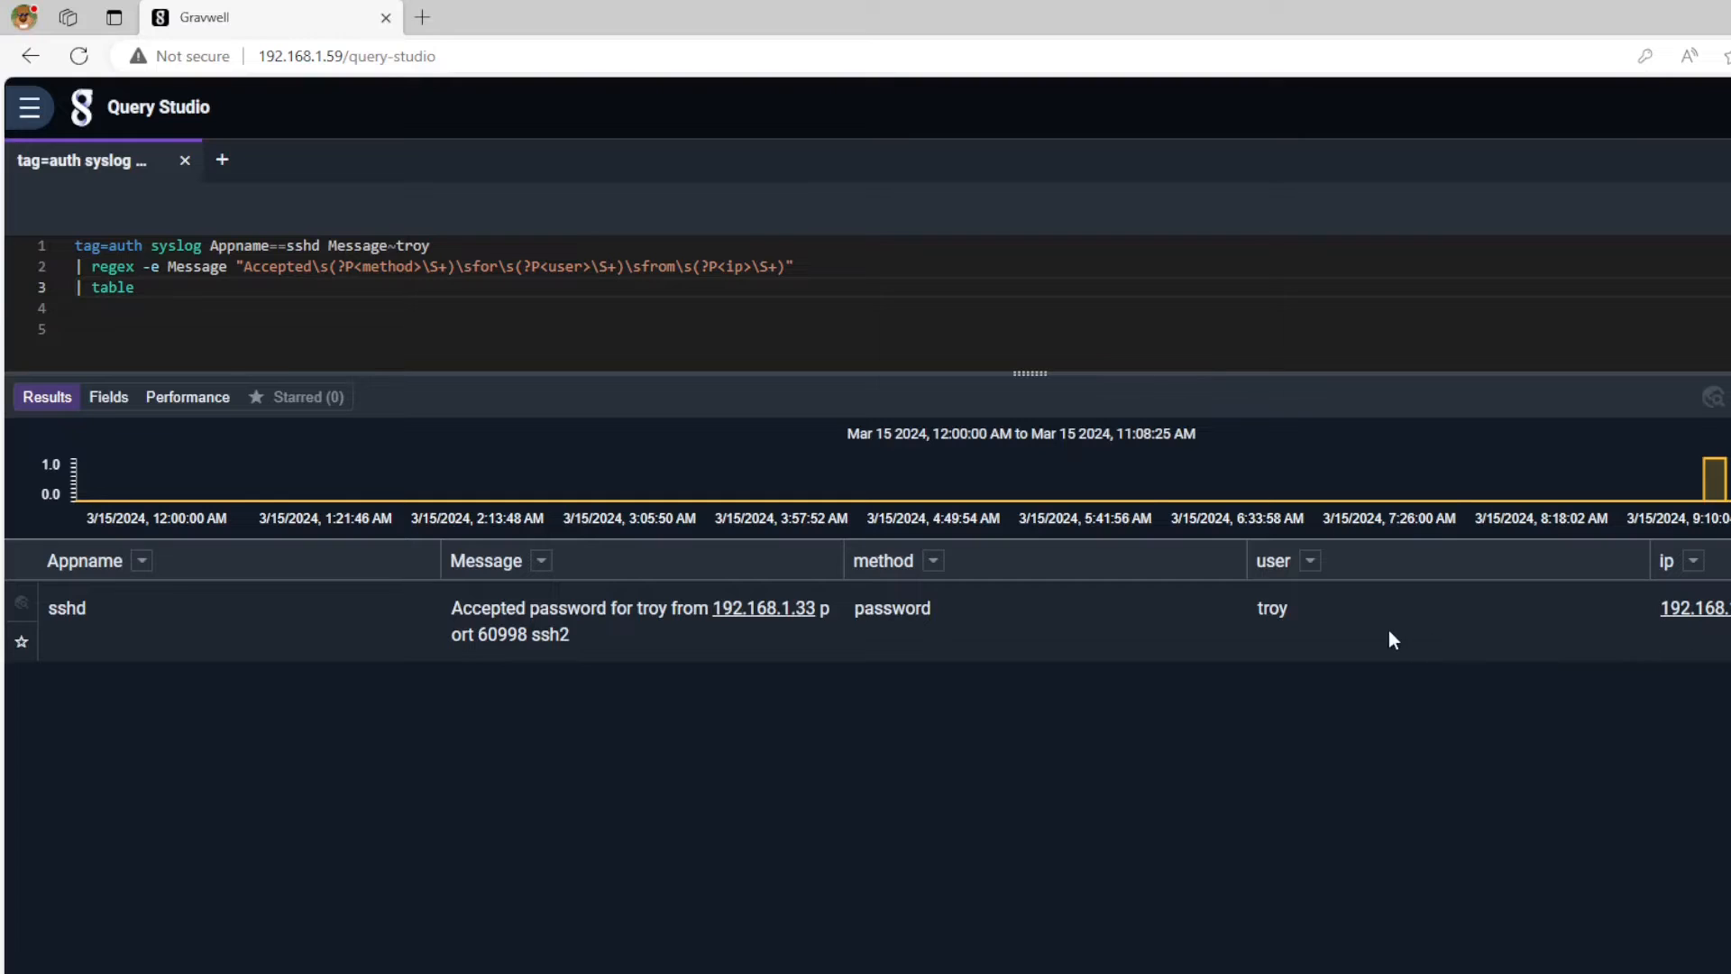
Insert a "| stats count by user" line between the regex and table lines and run the query.
{"action": "left_click", "coordinate": [256, 314]}
{"action": "key", "text": "Up"}
{"action": "key", "text": "Return"}
{"action": "key", "text": "Up"}
{"action": "type", "text": "| stats count by user"}
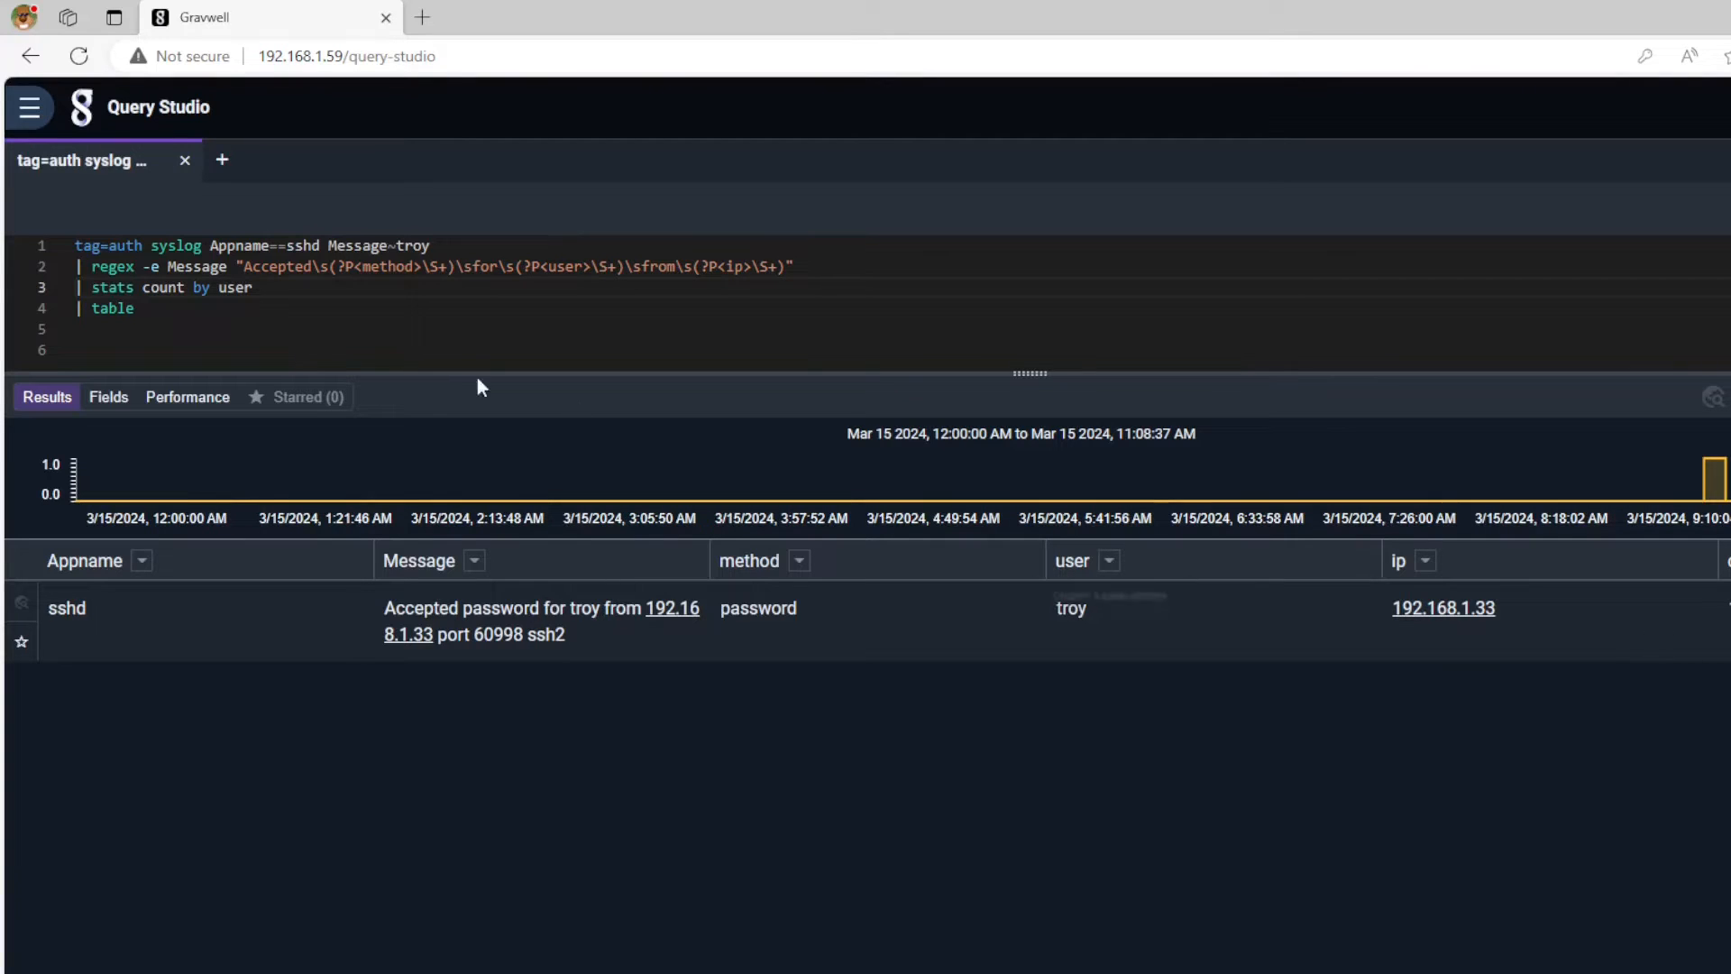
Replace the table line with "| chart count by user" and run the query.
{"action": "left_click", "coordinate": [177, 308]}
{"action": "type", "text": "c"}
{"action": "key", "text": "BackSpace"}
{"action": "key", "text": "BackSpace"}
{"action": "key", "text": "BackSpace"}
{"action": "key", "text": "BackSpace"}
{"action": "type", "text": "chart cout"}
{"action": "key", "text": "BackSpace"}
{"action": "type", "text": "nt by user"}
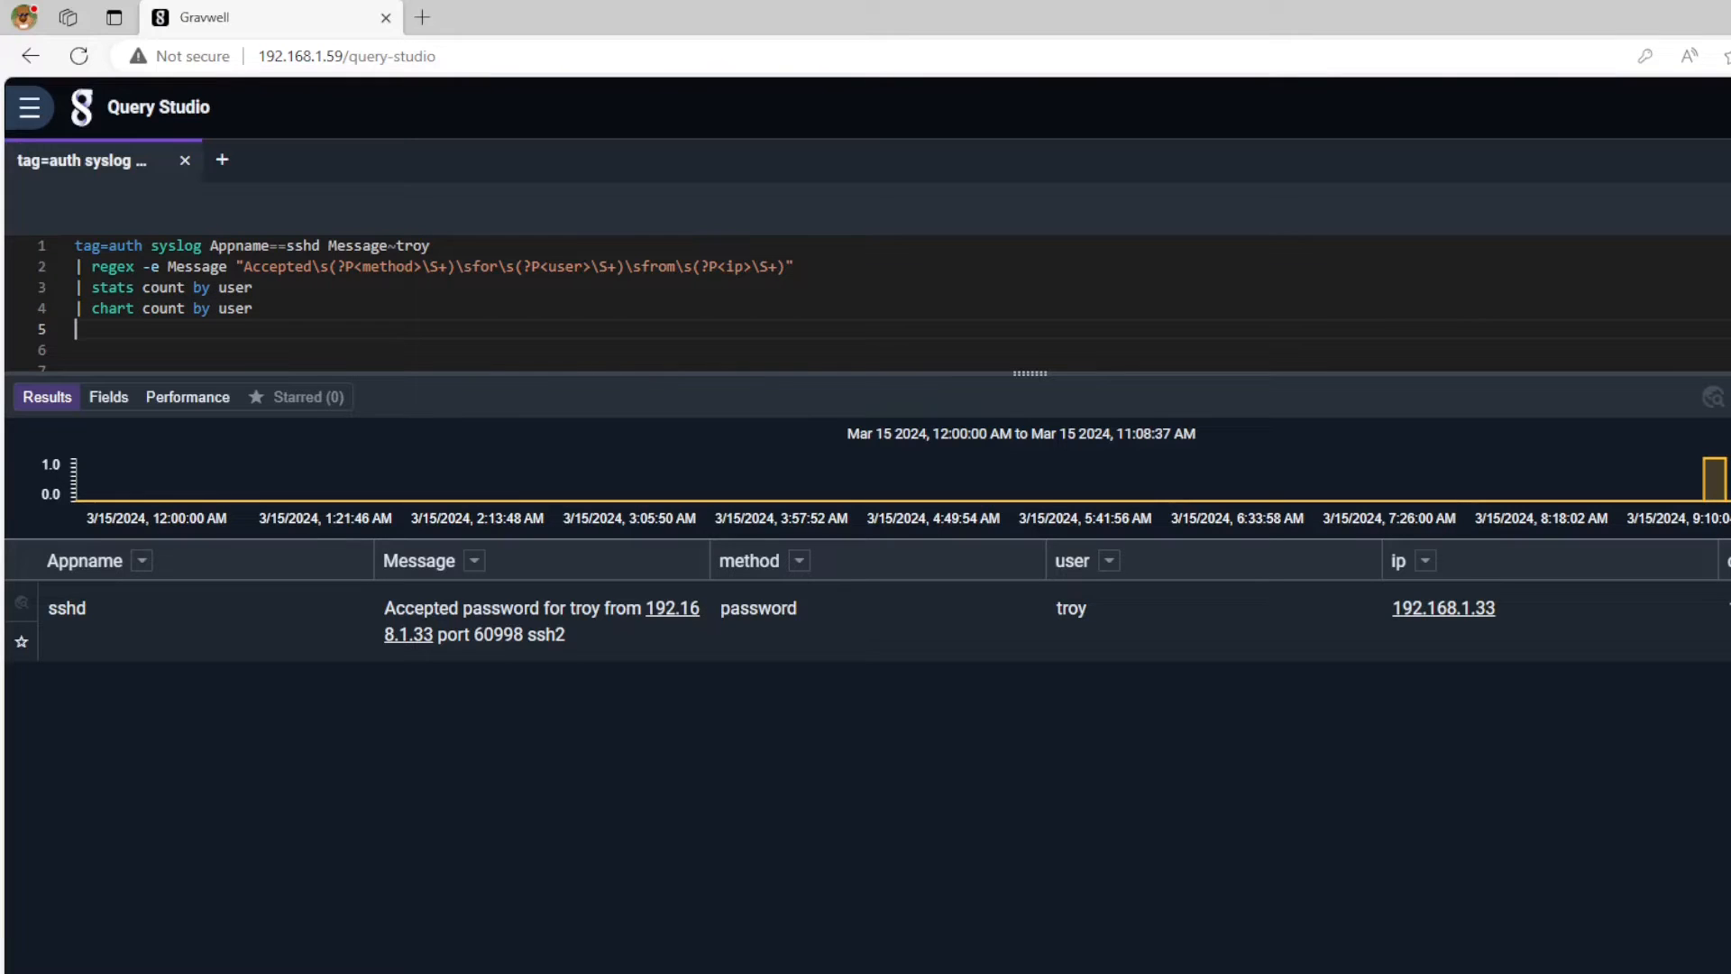
{"action": "key", "text": "ctrl+Return"}
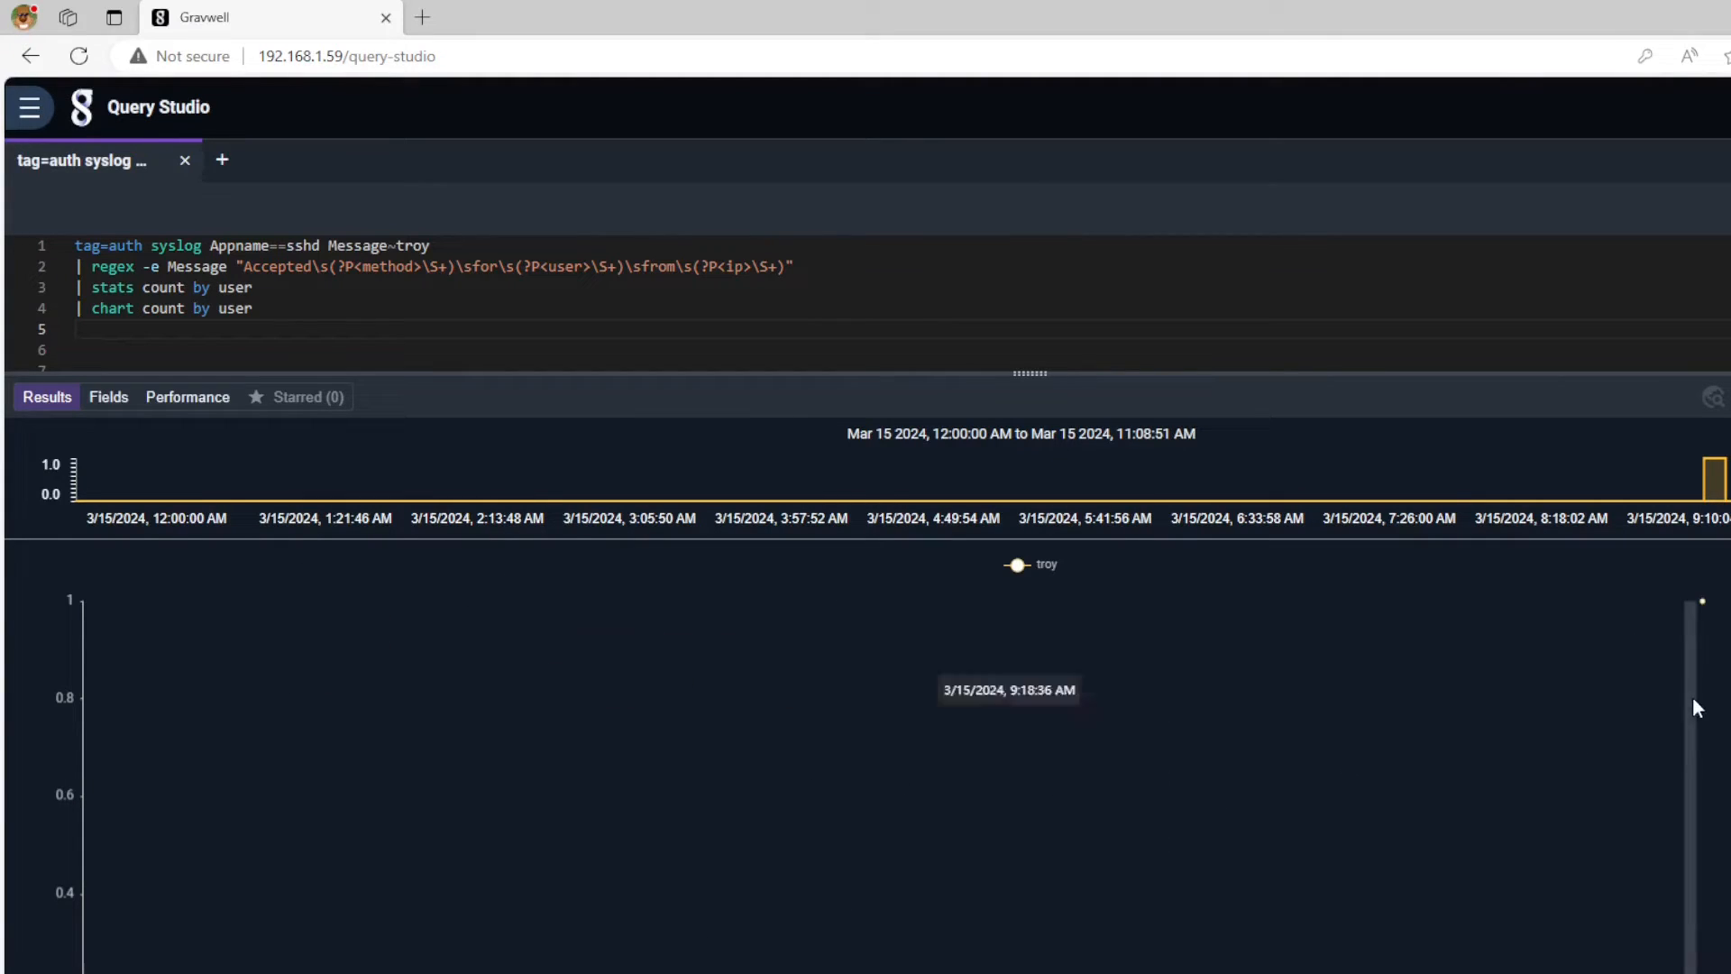
Change the results chart type to Pie chart in the chart settings and apply it.
{"action": "left_click", "coordinate": [1713, 396]}
{"action": "scroll", "coordinate": [823, 736], "scroll_direction": "down", "scroll_amount": 2}
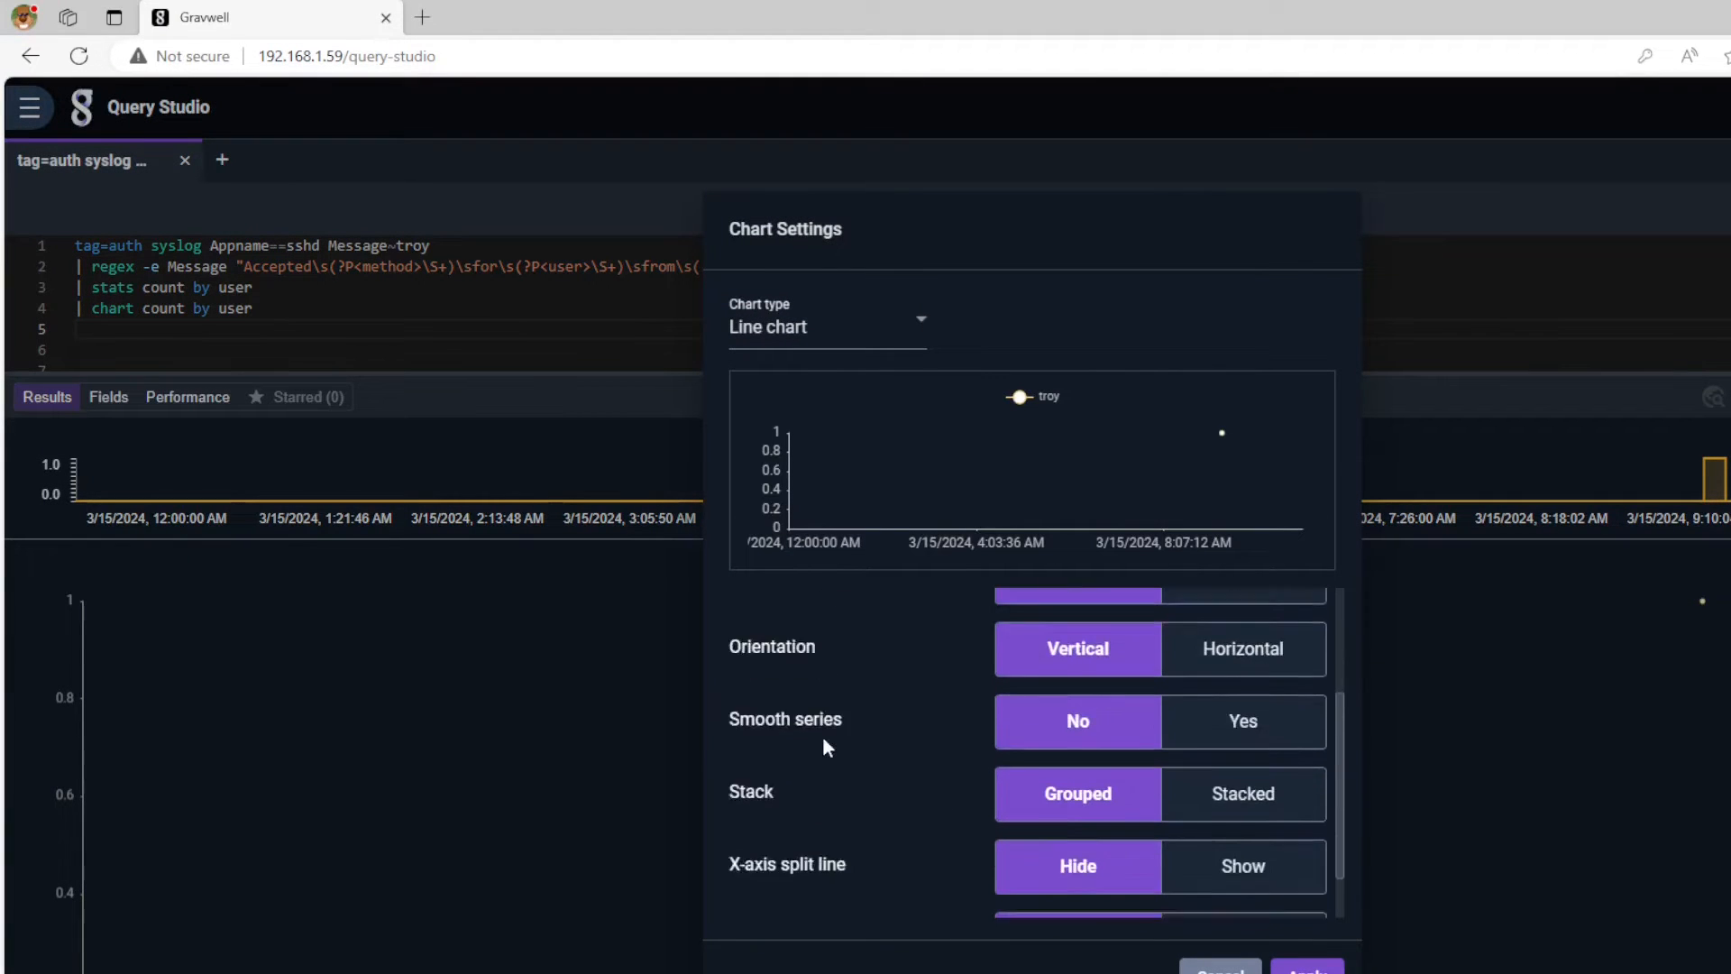
{"action": "scroll", "coordinate": [815, 732], "scroll_direction": "down", "scroll_amount": 1}
{"action": "scroll", "coordinate": [815, 732], "scroll_direction": "up", "scroll_amount": 3}
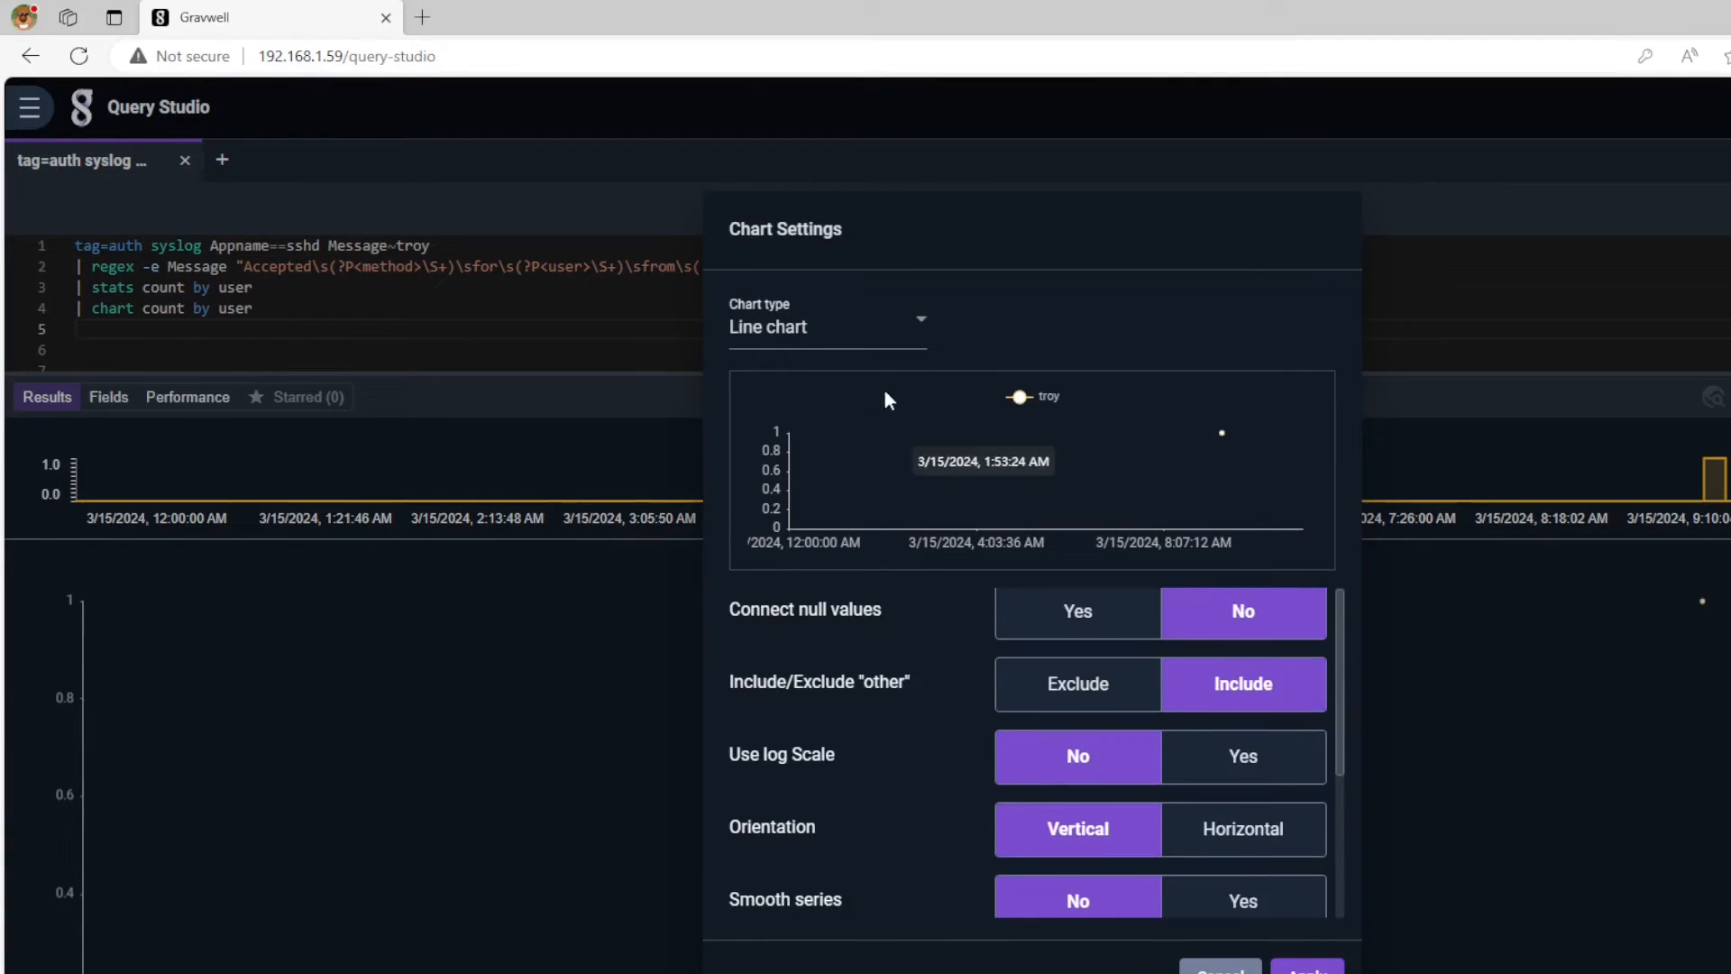
{"action": "left_click", "coordinate": [888, 334]}
{"action": "left_click", "coordinate": [759, 436]}
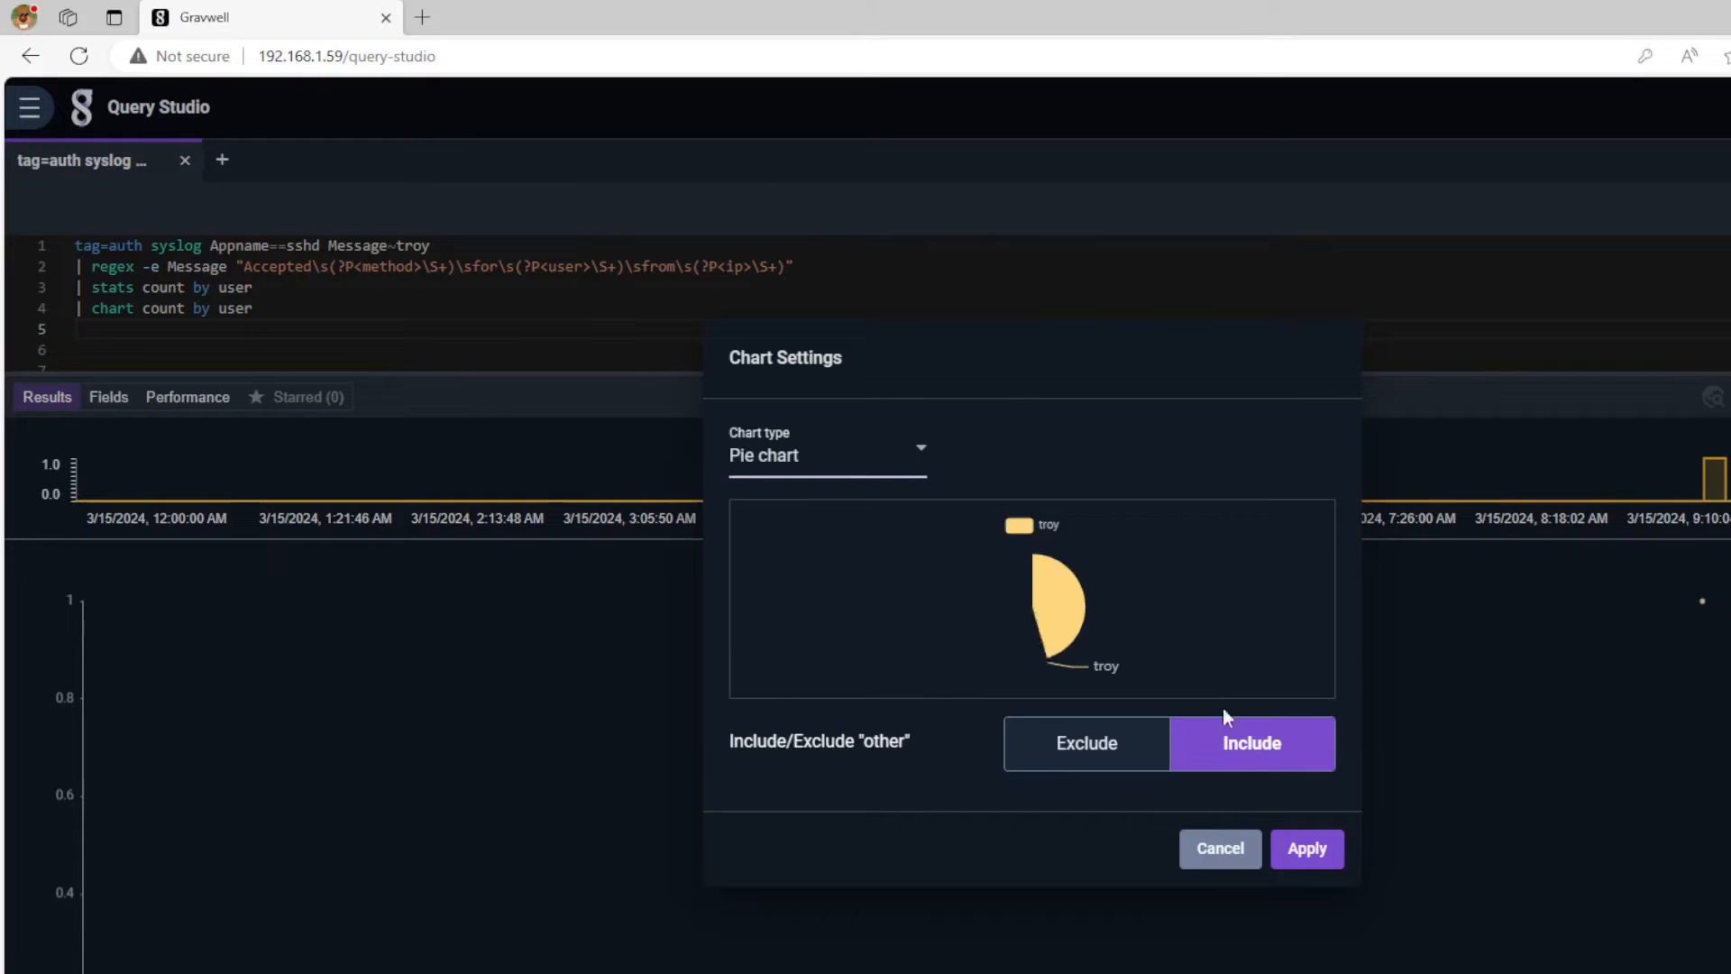
{"action": "left_click", "coordinate": [1313, 844]}
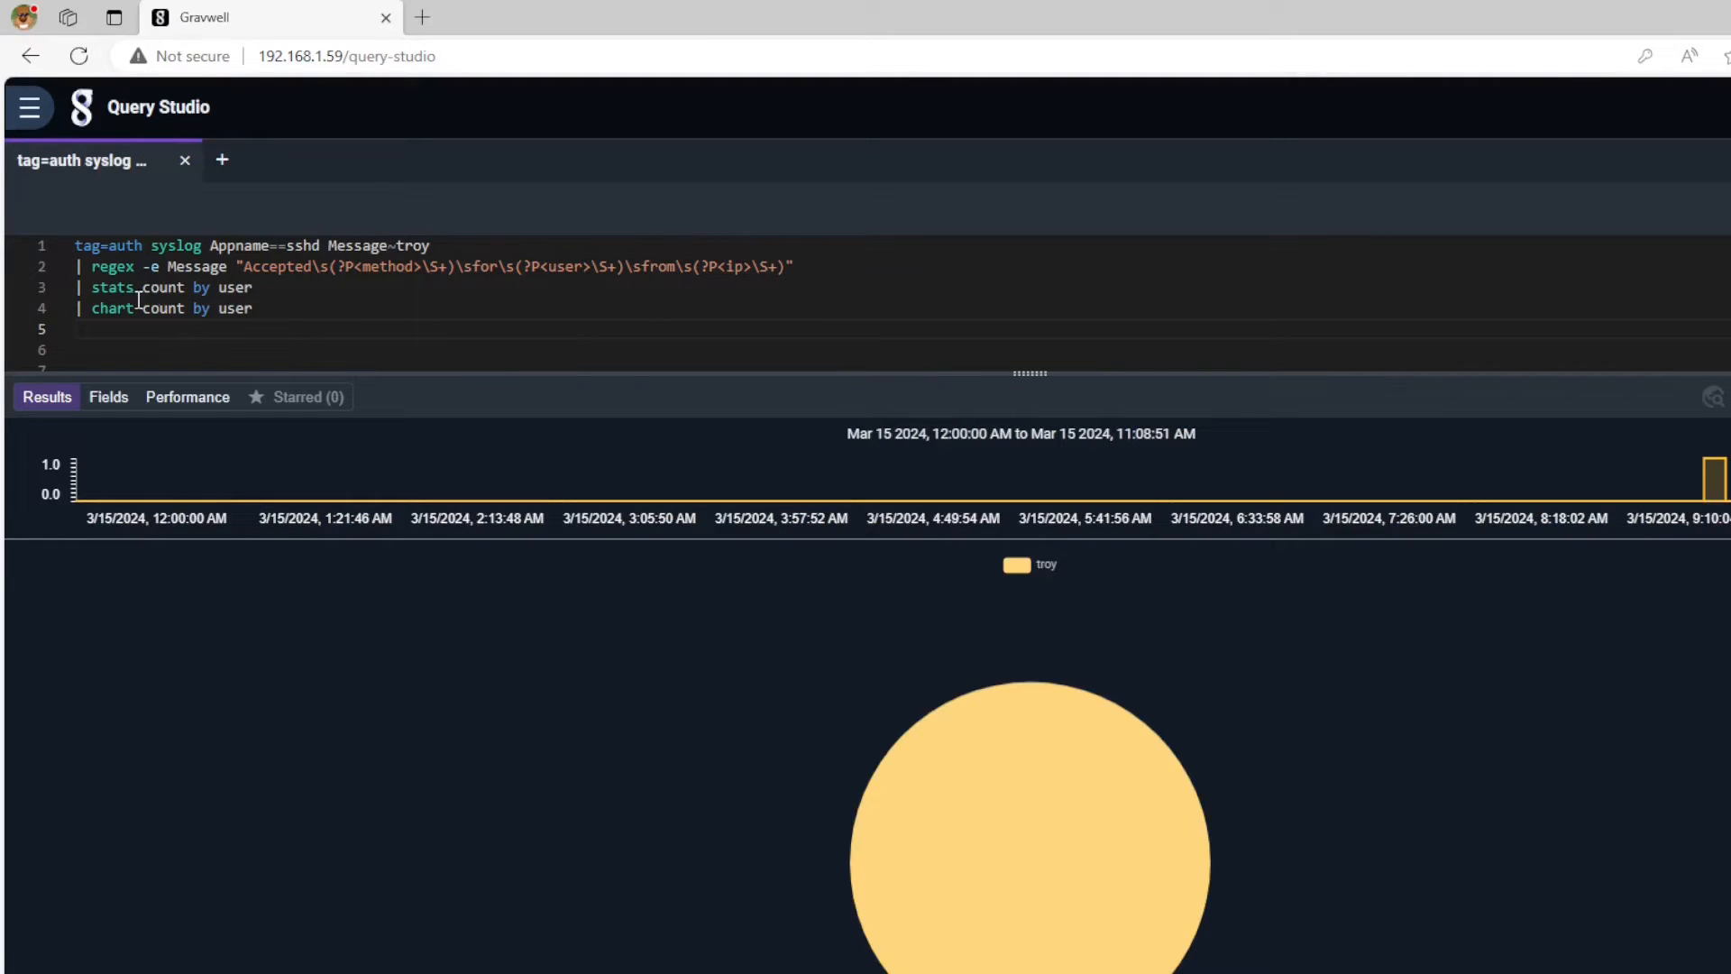
Open the existing Test Dashboard from the dashboards list and view its tile.
{"action": "left_click", "coordinate": [83, 110]}
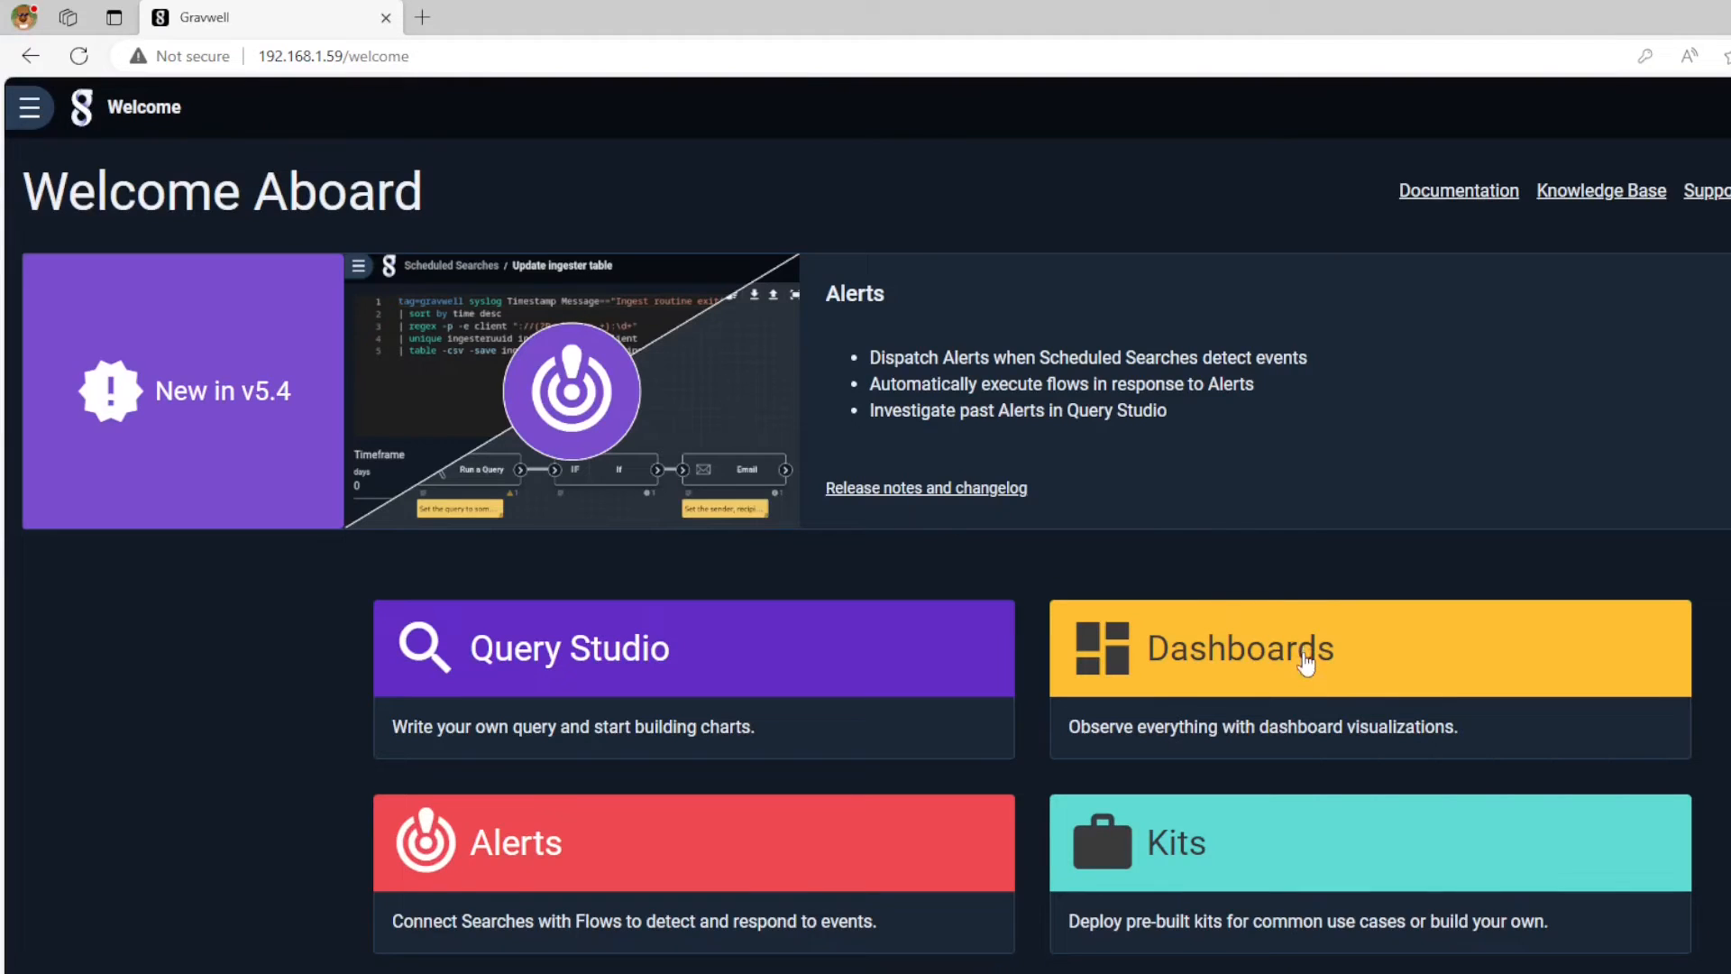
{"action": "left_click", "coordinate": [1125, 666]}
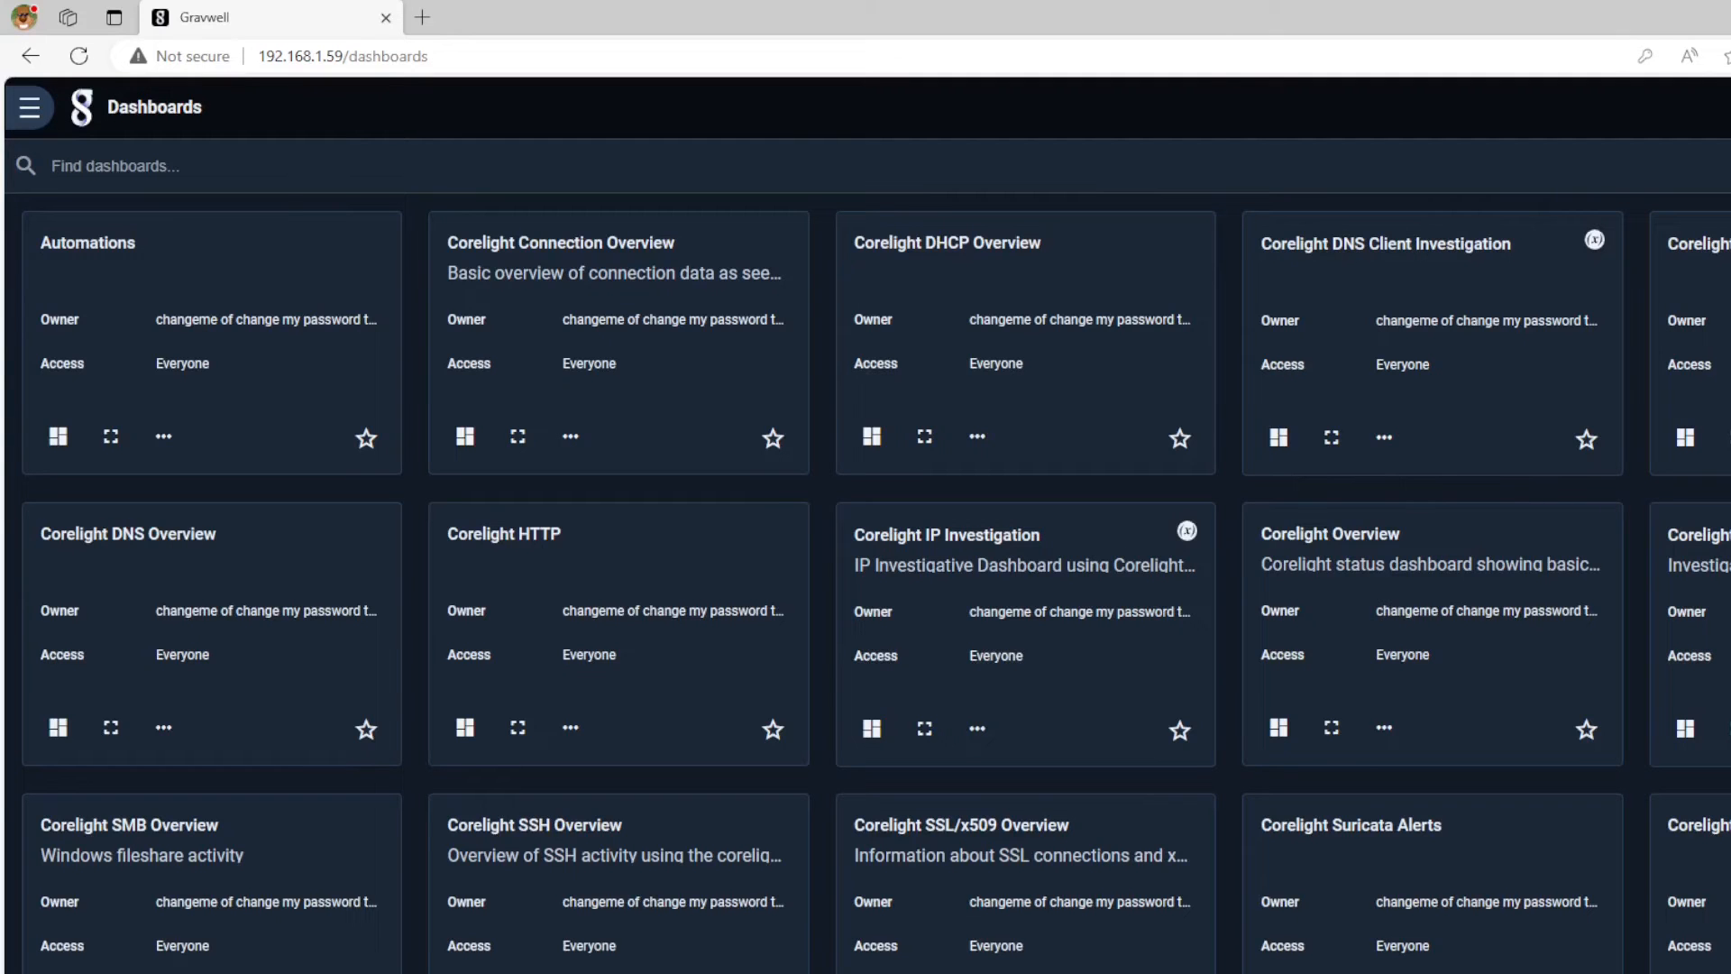
{"action": "scroll", "coordinate": [1704, 379], "scroll_direction": "down", "scroll_amount": 5}
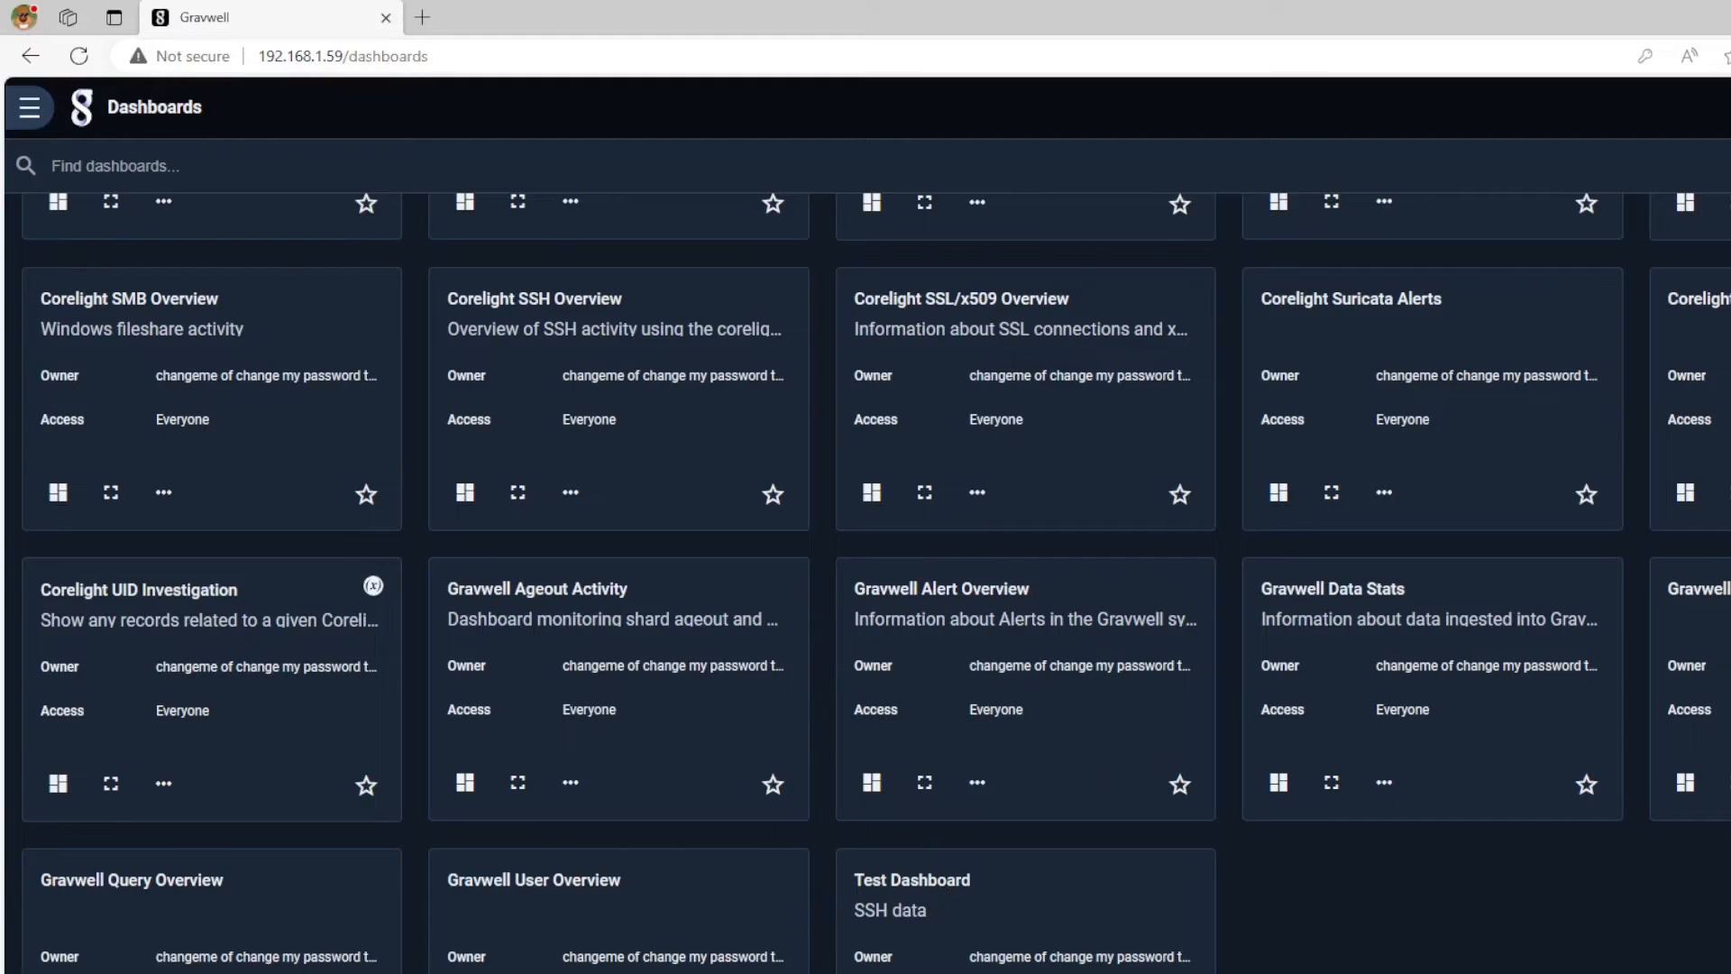
{"action": "left_click", "coordinate": [933, 900]}
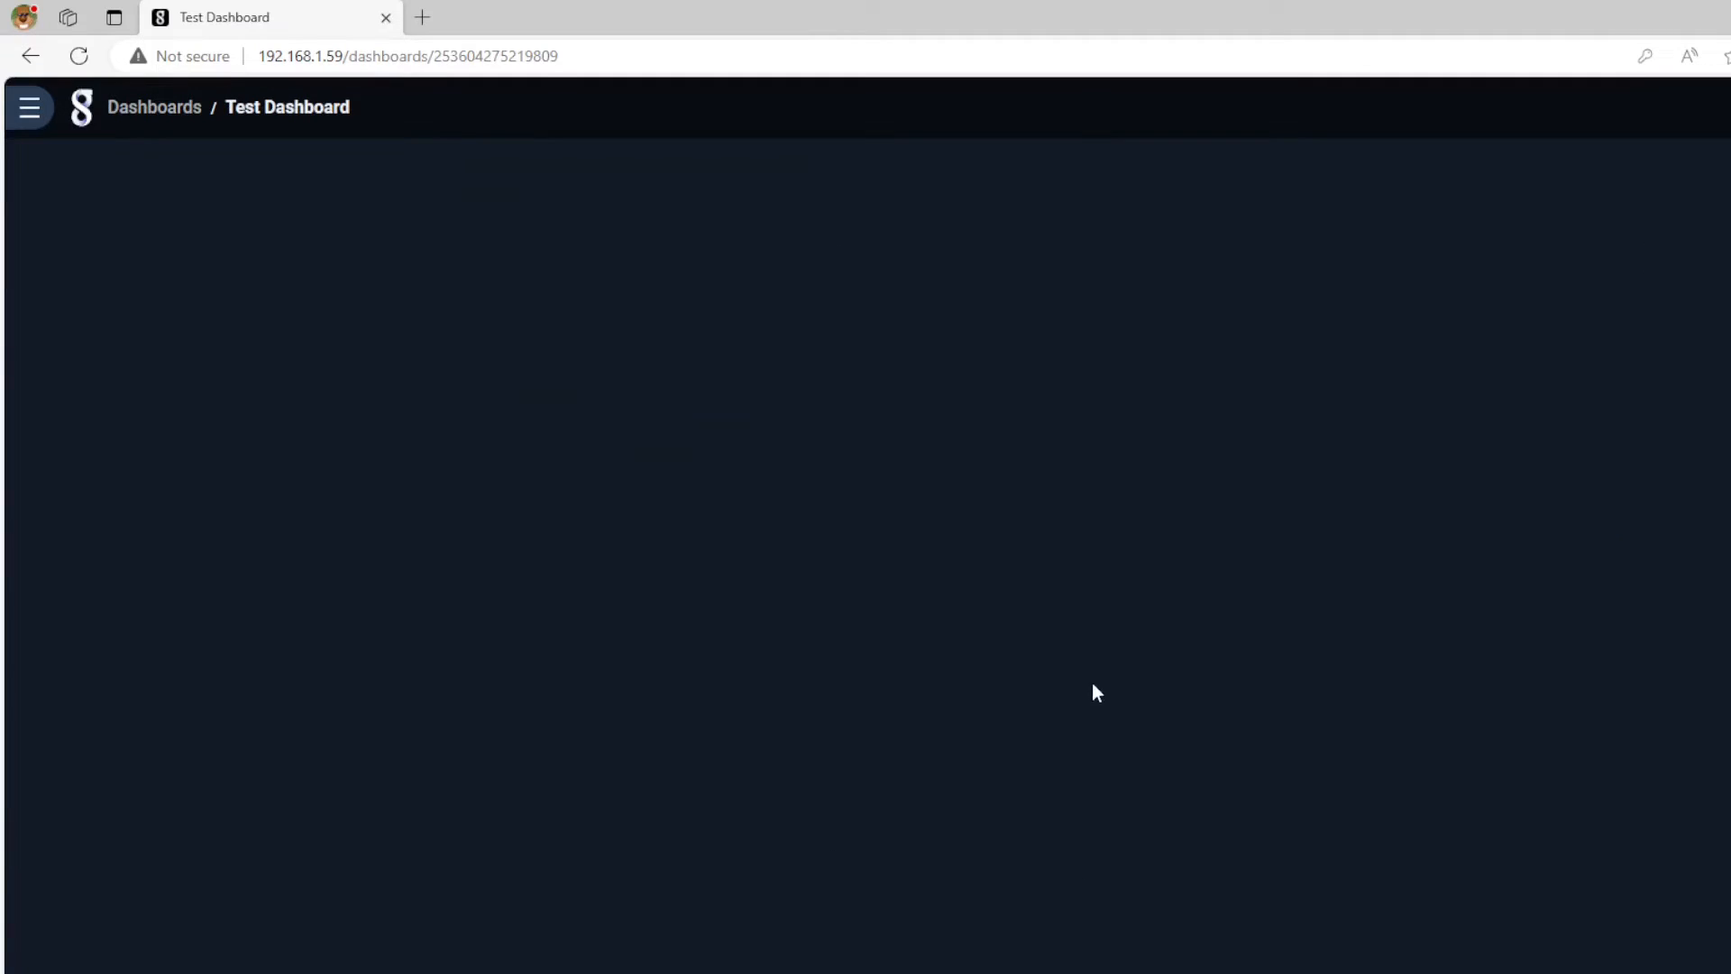
{"action": "mouse_move", "coordinate": [383, 402]}
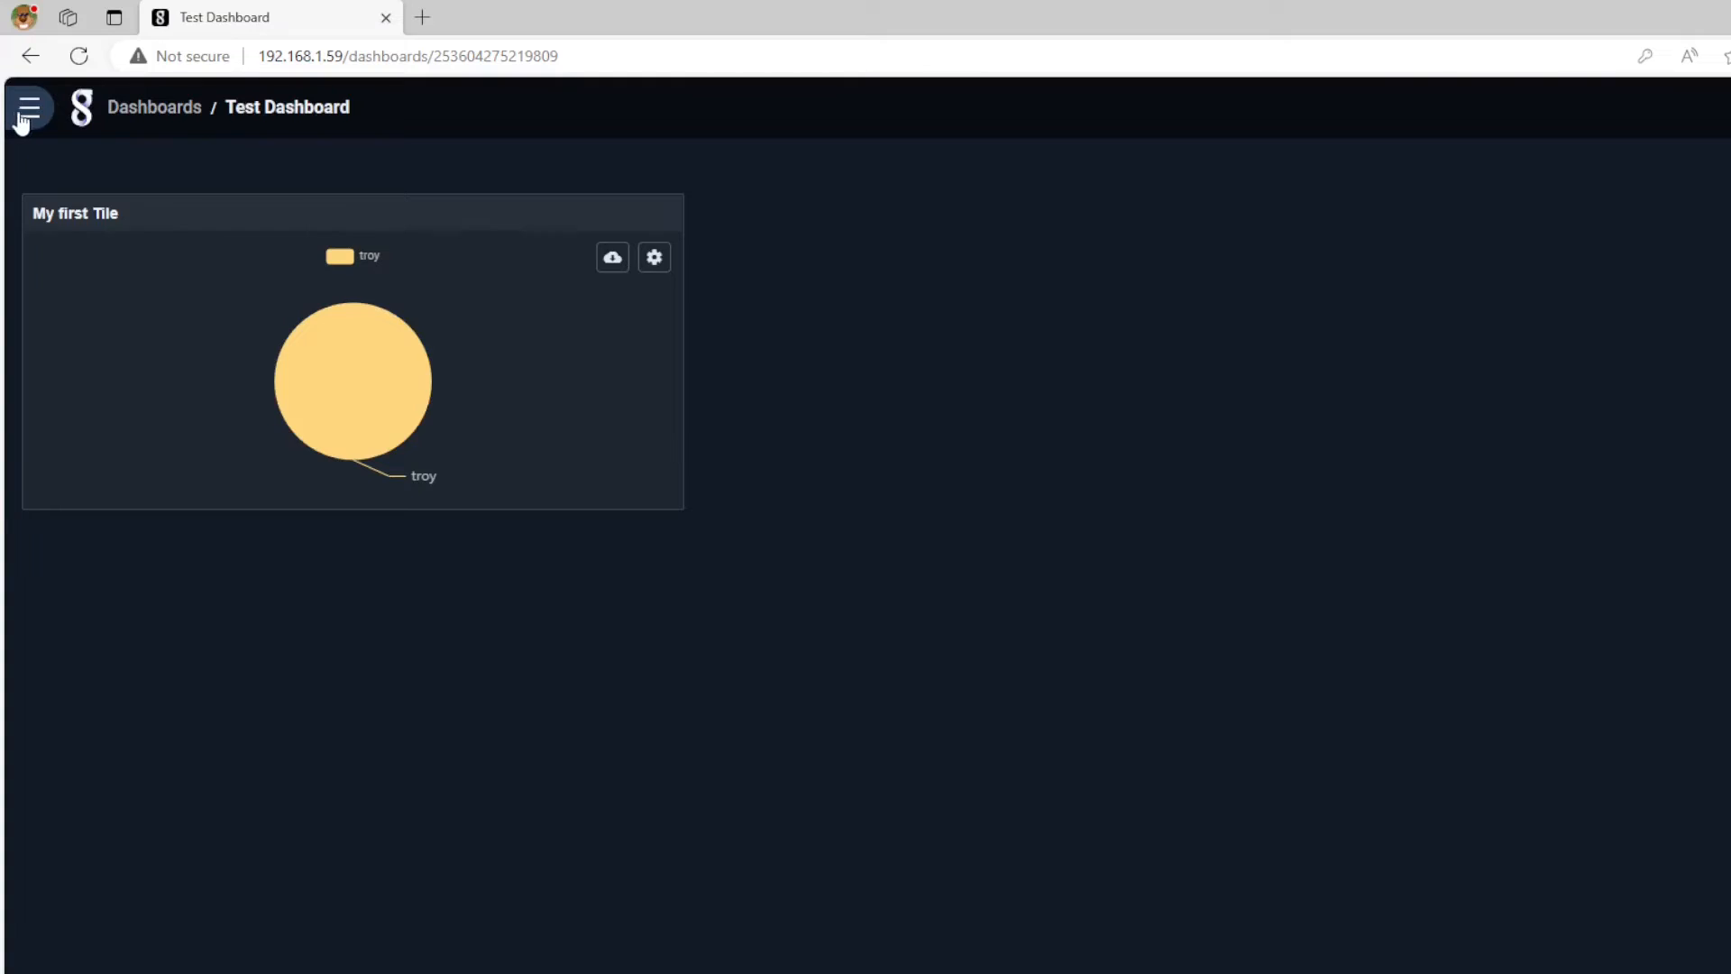
Start a new dashboard named "Test Dashboard Youtube" with the description "My youtube dashboard".
{"action": "left_click", "coordinate": [86, 107]}
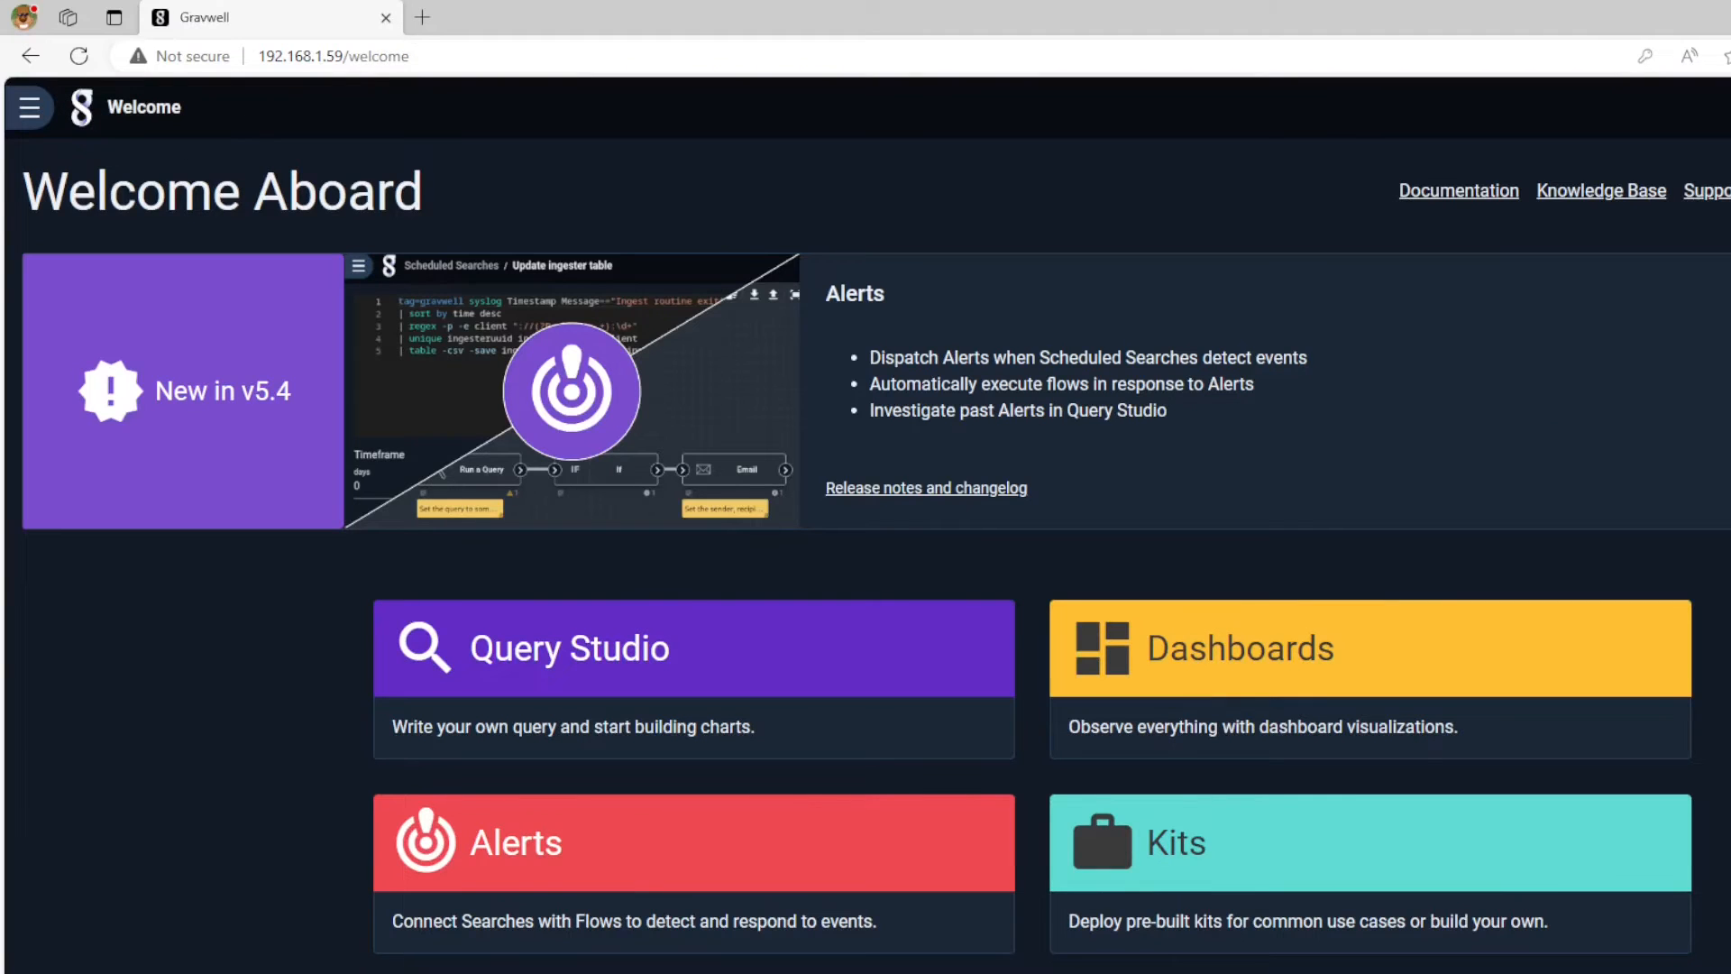
{"action": "left_click", "coordinate": [1299, 653]}
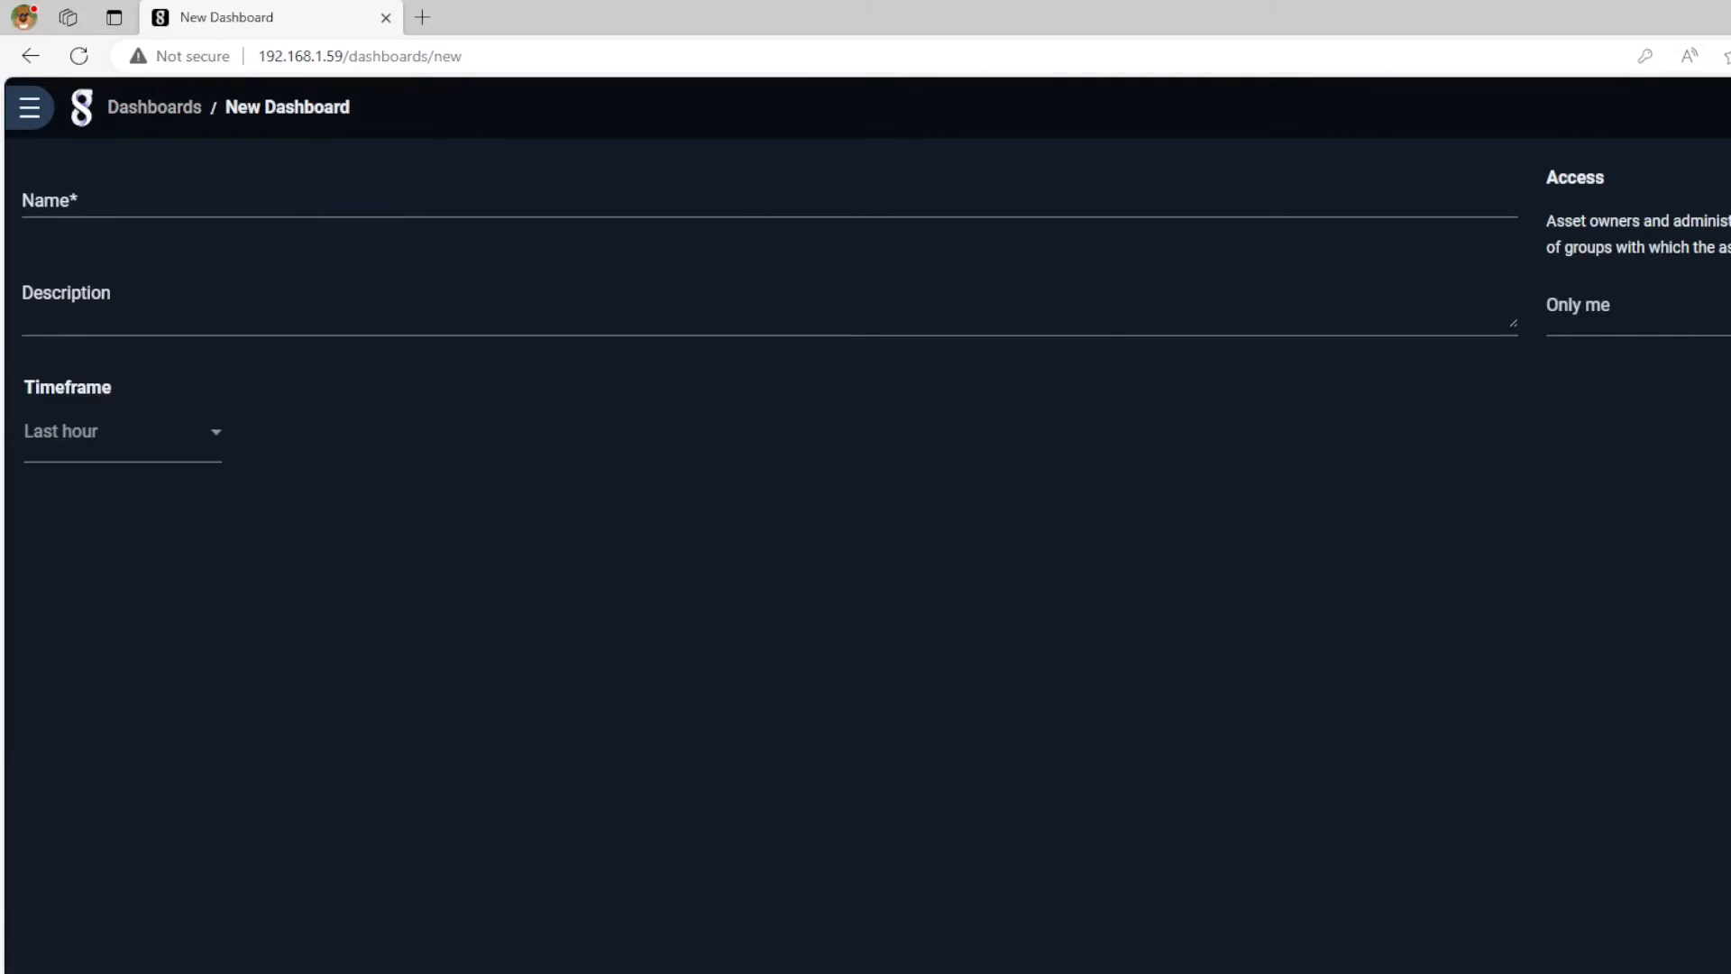
{"action": "left_click", "coordinate": [201, 194]}
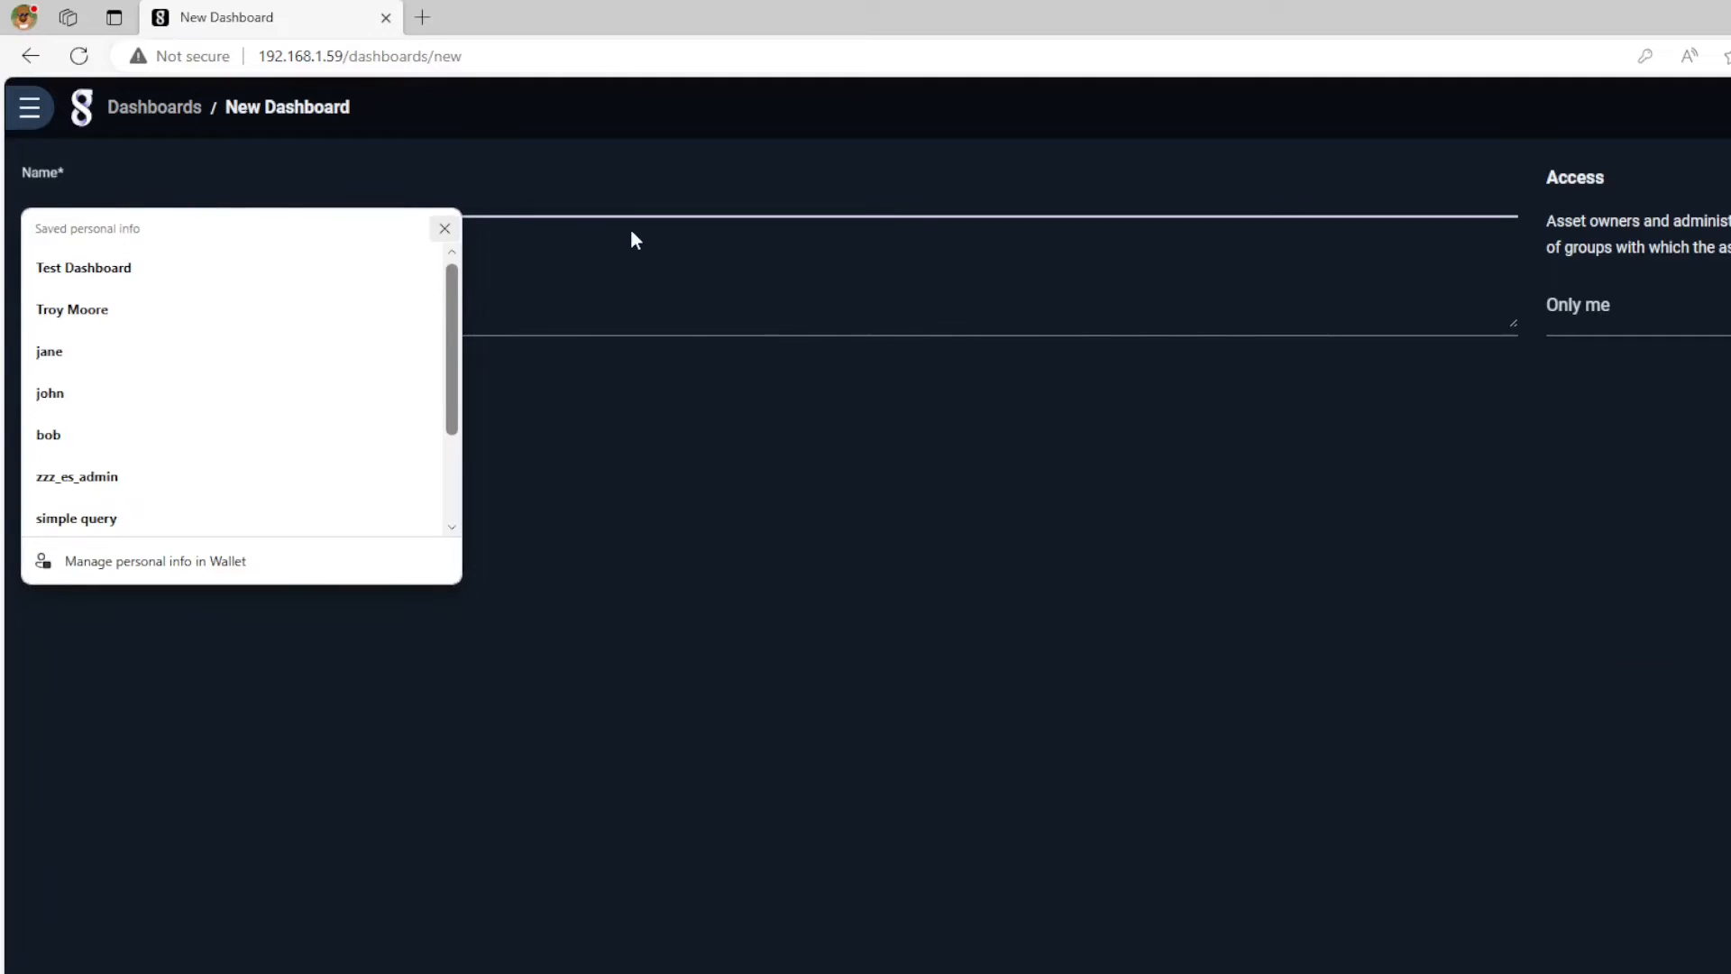
{"action": "type", "text": "Test Dashboard Youtube"}
{"action": "left_click", "coordinate": [456, 323]}
{"action": "type", "text": "My youtube cd"}
{"action": "key", "text": "BackSpace"}
{"action": "key", "text": "BackSpace"}
{"action": "type", "text": "dashboard"}
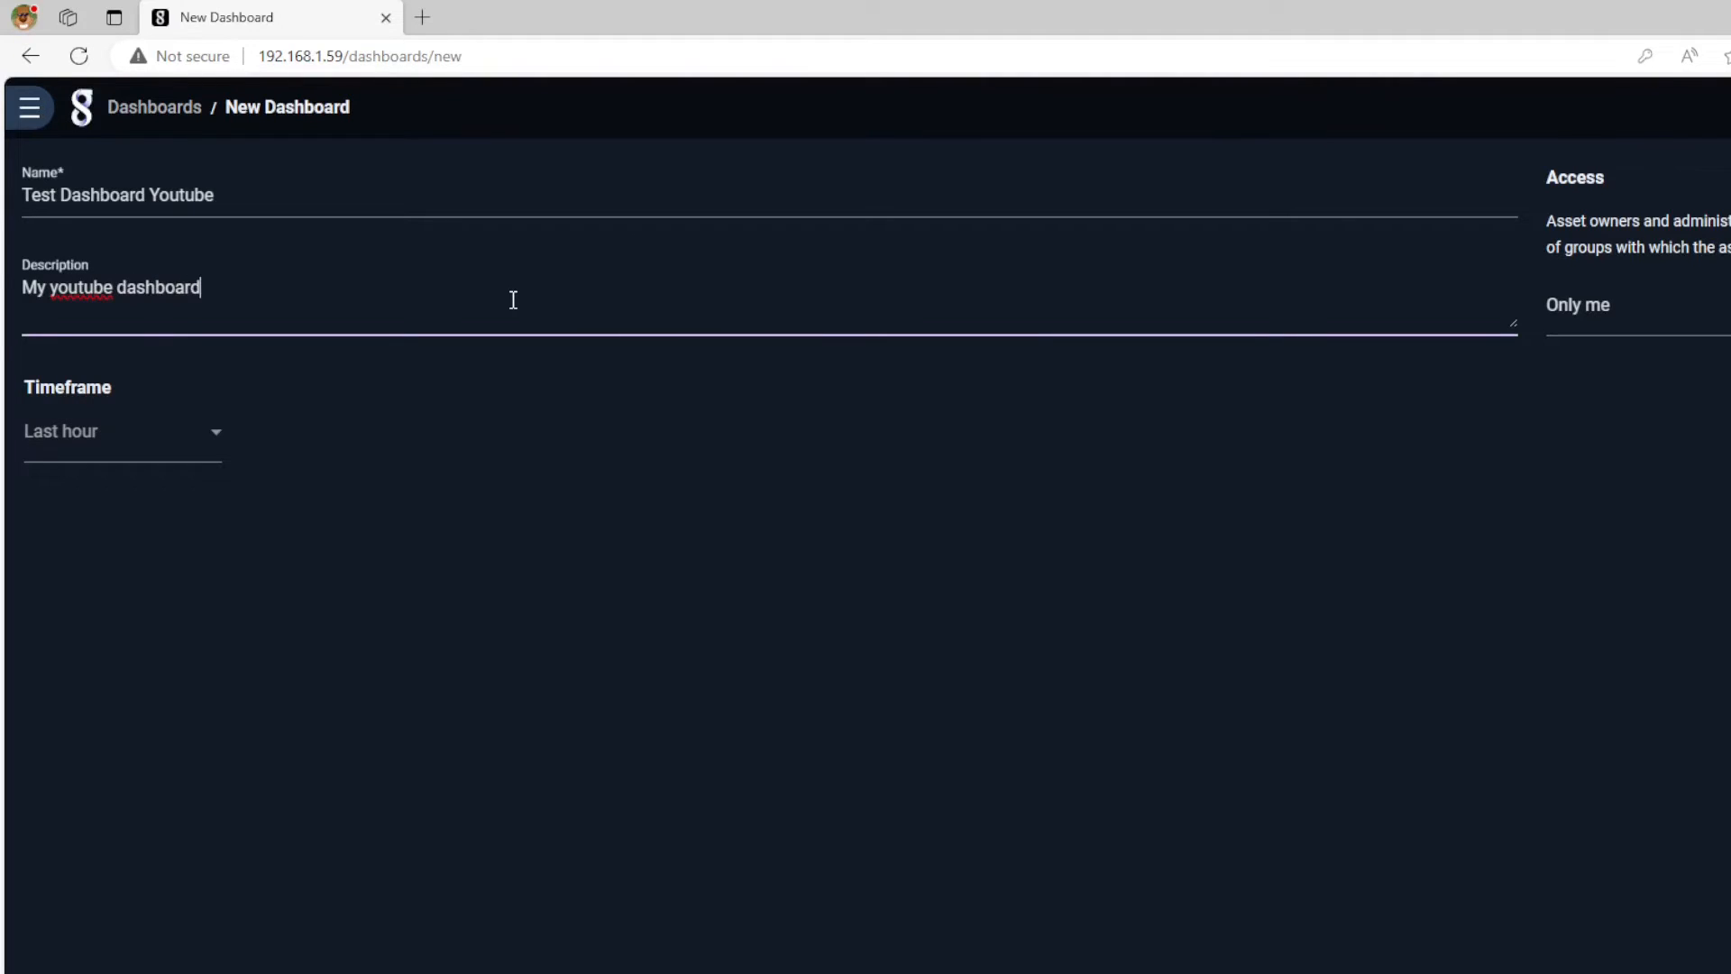
Set the new dashboard's timeframe to Today and save the dashboard.
{"action": "left_click", "coordinate": [179, 446]}
{"action": "left_click", "coordinate": [82, 560]}
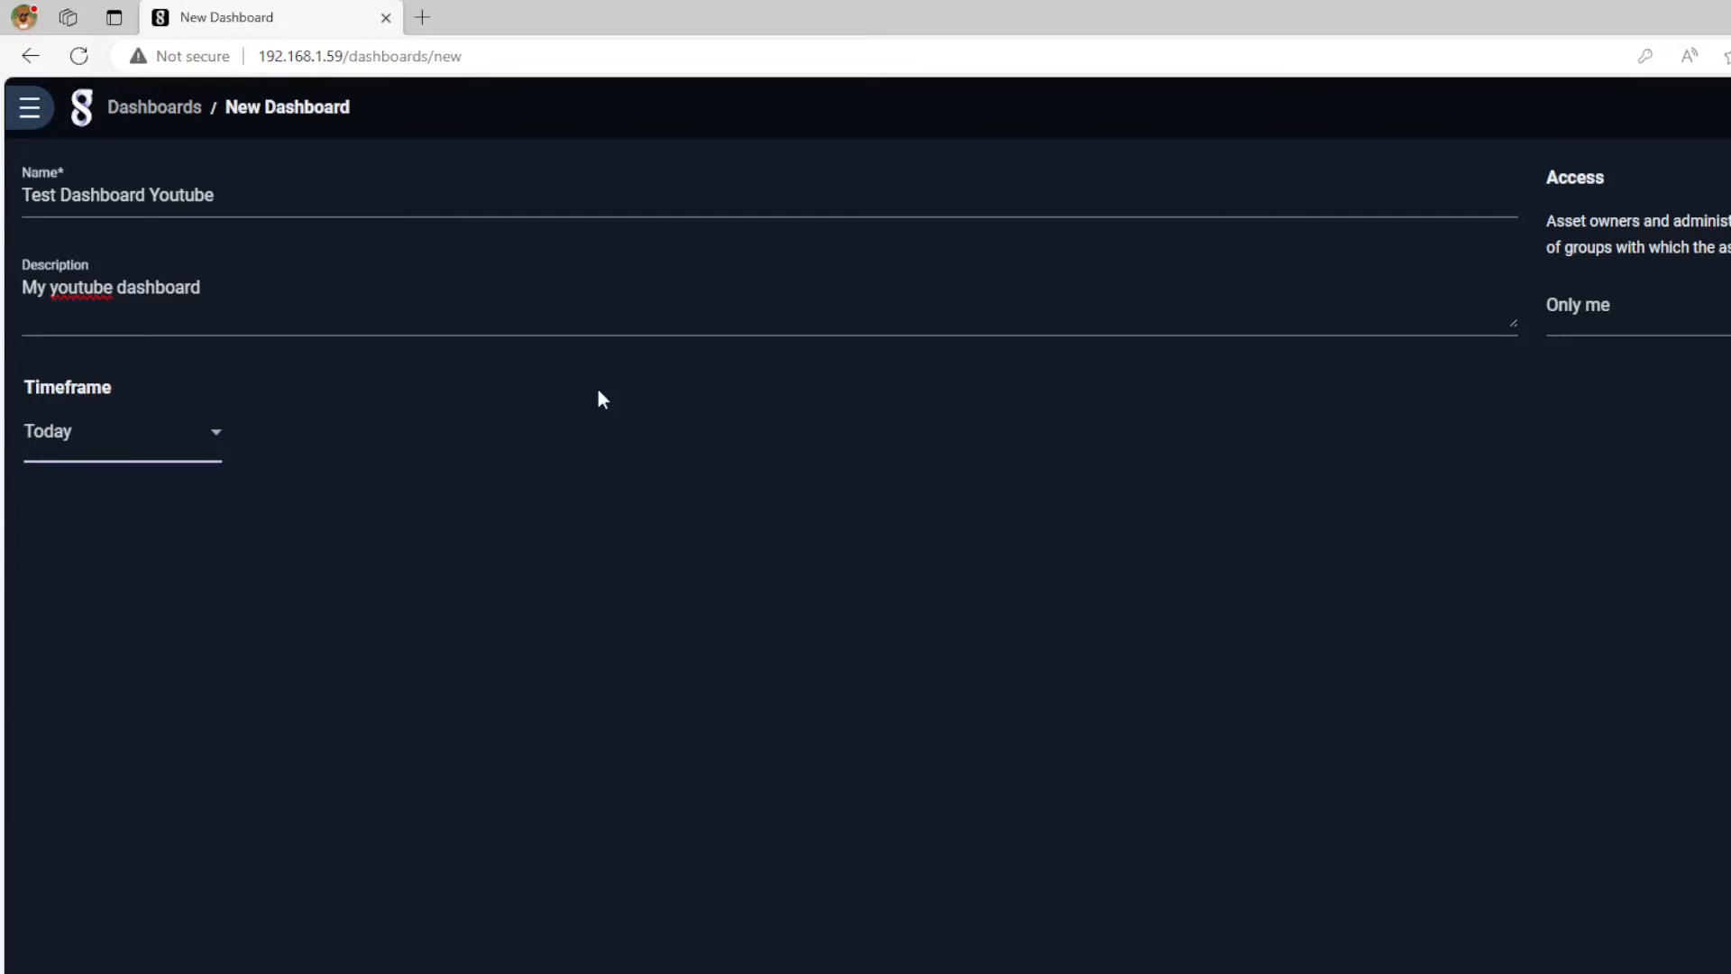
{"action": "left_click", "coordinate": [1726, 969]}
Open Test Dashboard Youtube from the dashboards list and start a new tile titled "Youtube Panel 1".
{"action": "scroll", "coordinate": [1111, 445], "scroll_direction": "down", "scroll_amount": 5}
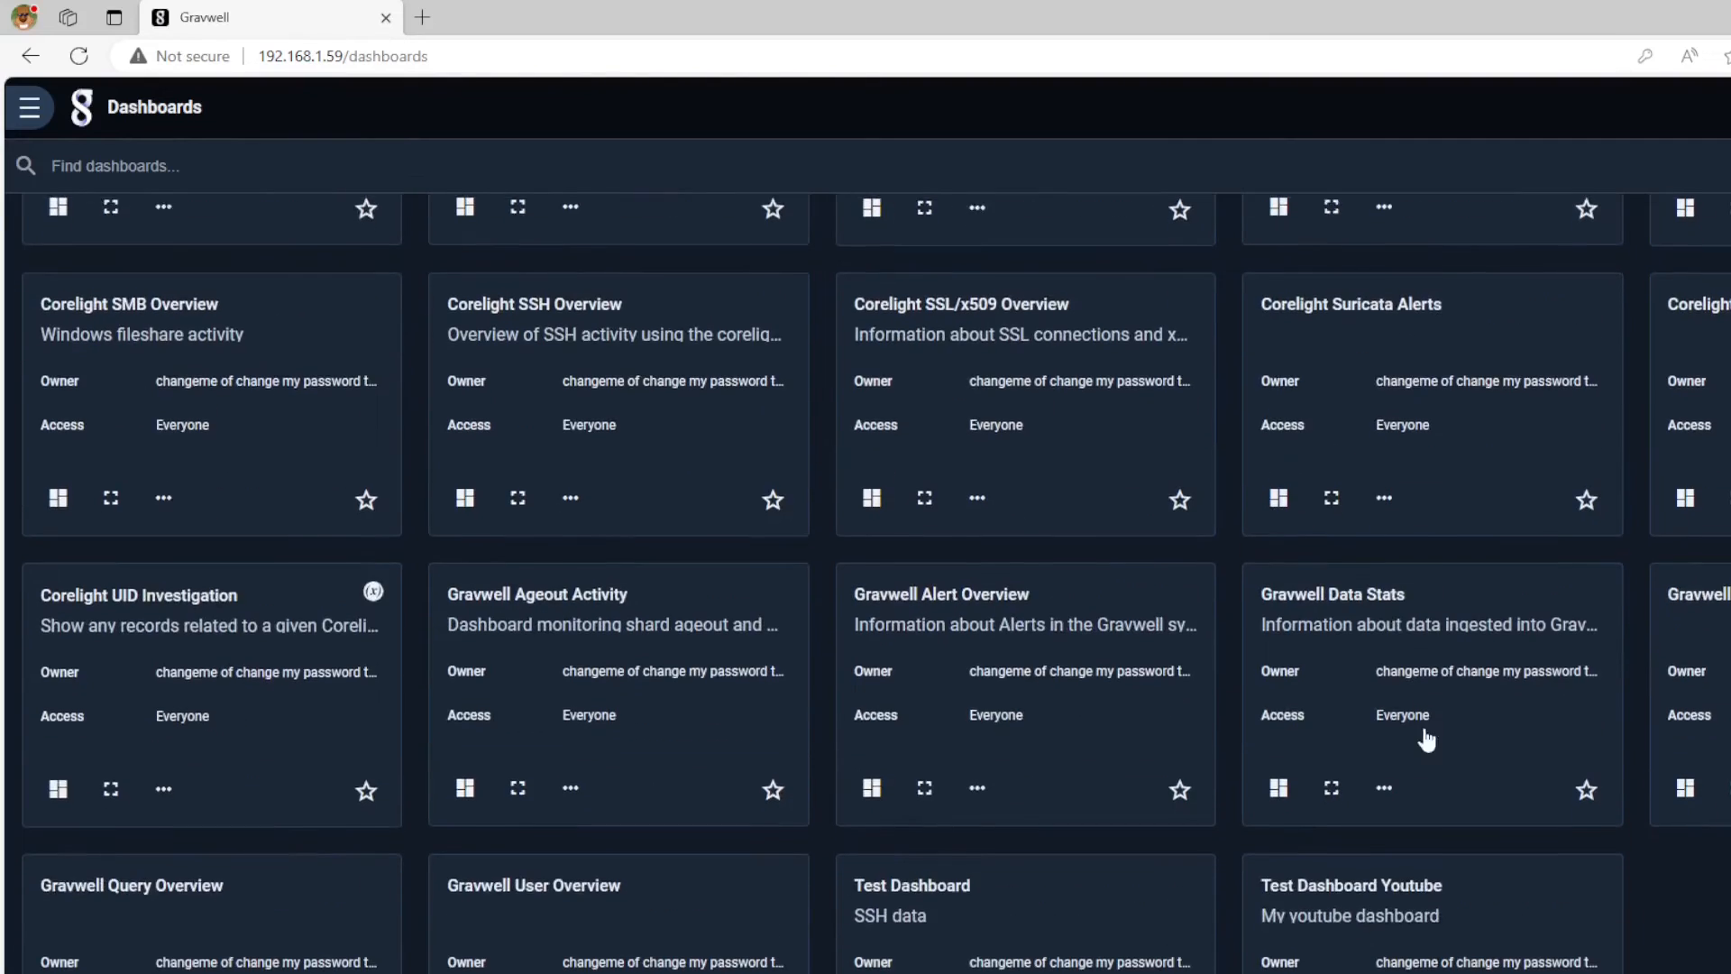
{"action": "left_click", "coordinate": [1388, 883]}
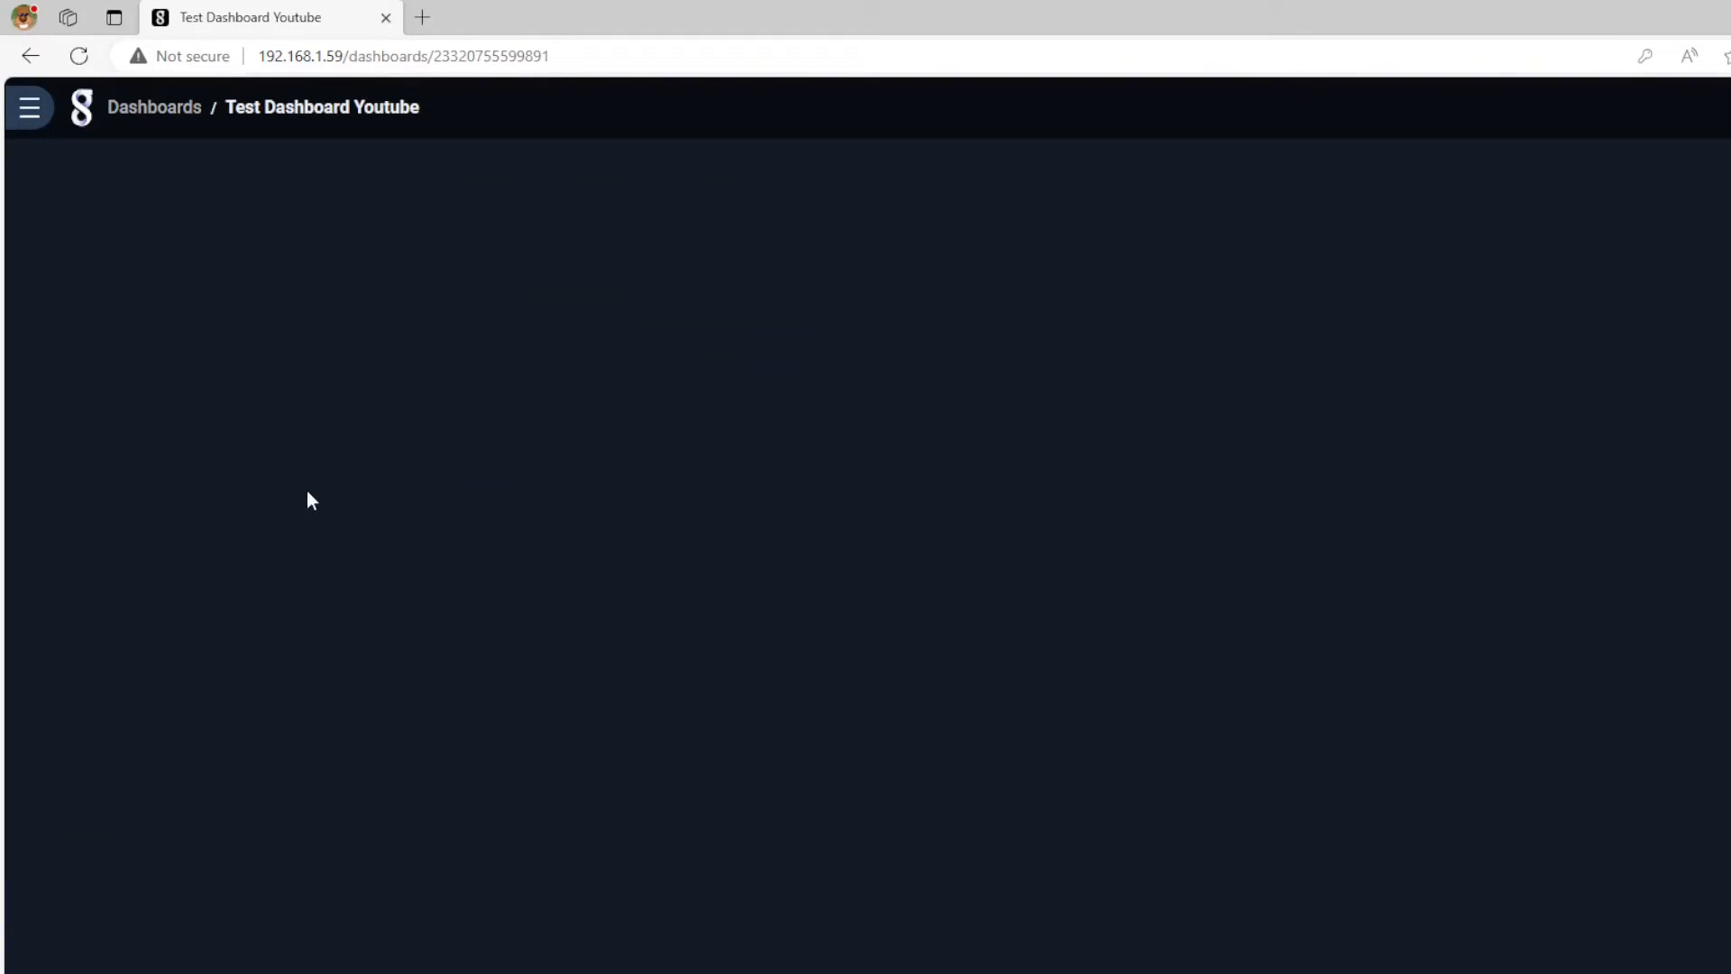
{"action": "left_click", "coordinate": [1068, 269]}
{"action": "left_click", "coordinate": [522, 482]}
{"action": "type", "text": "Y"}
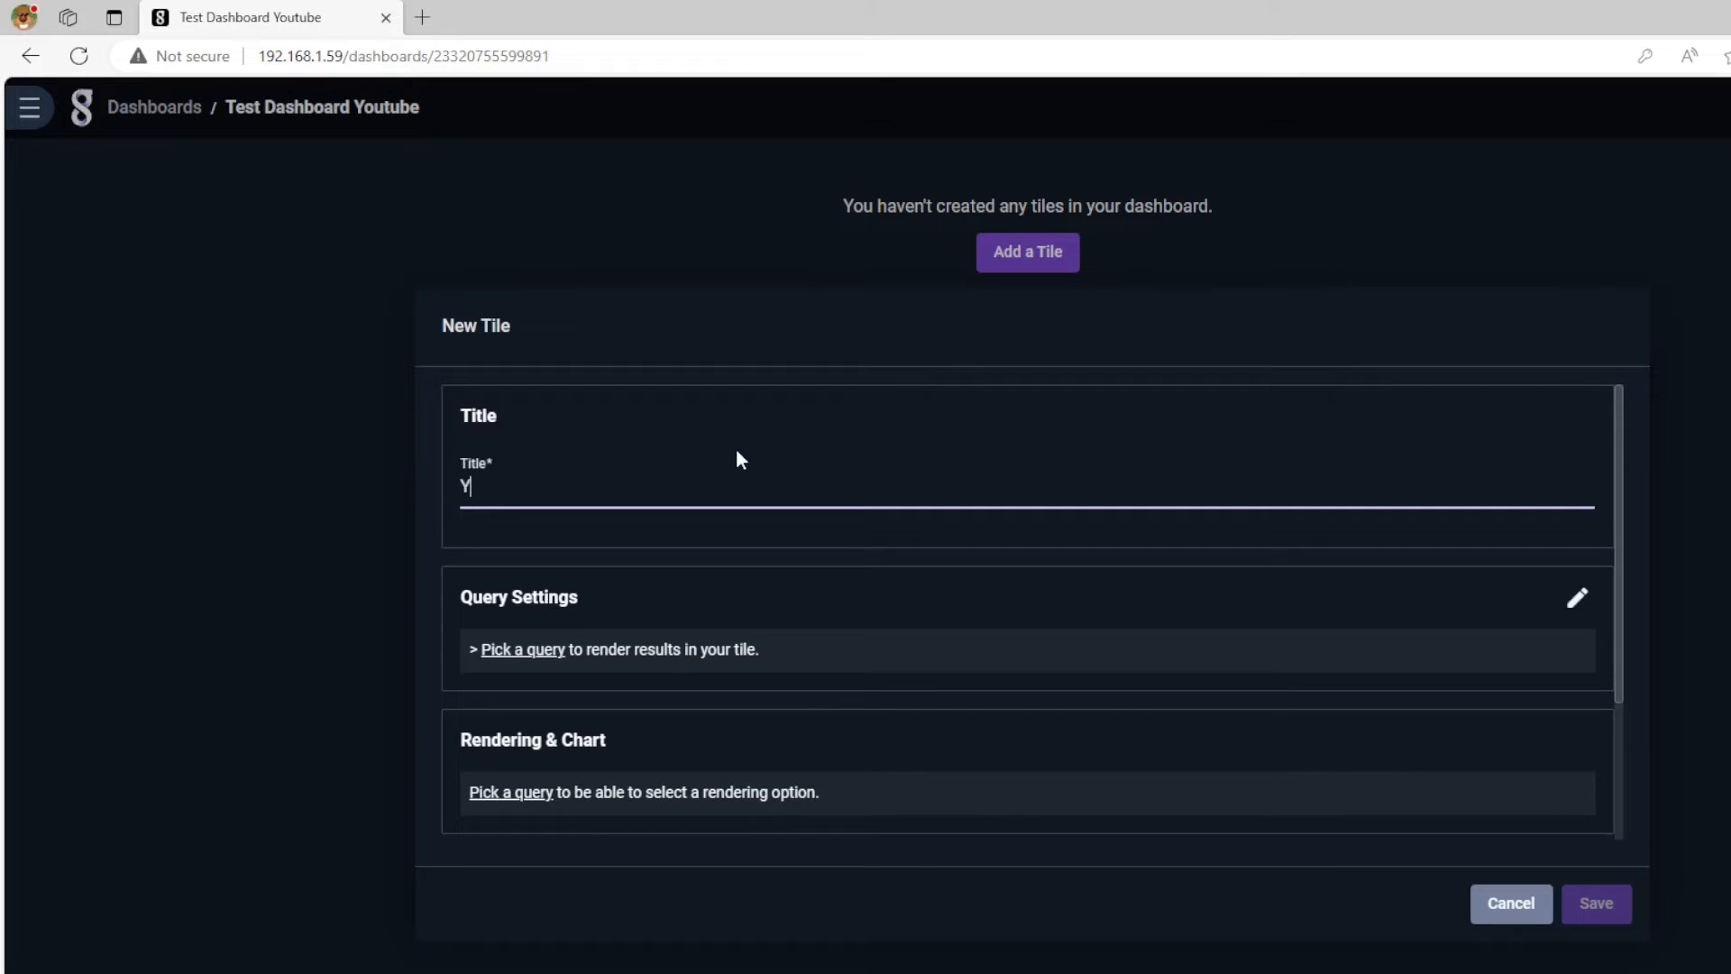
{"action": "type", "text": "outube Panel 1"}
Pick the most recent Search History query, ending with chart count by user, as the tile's query and apply it.
{"action": "left_click", "coordinate": [657, 645]}
{"action": "left_click", "coordinate": [644, 441]}
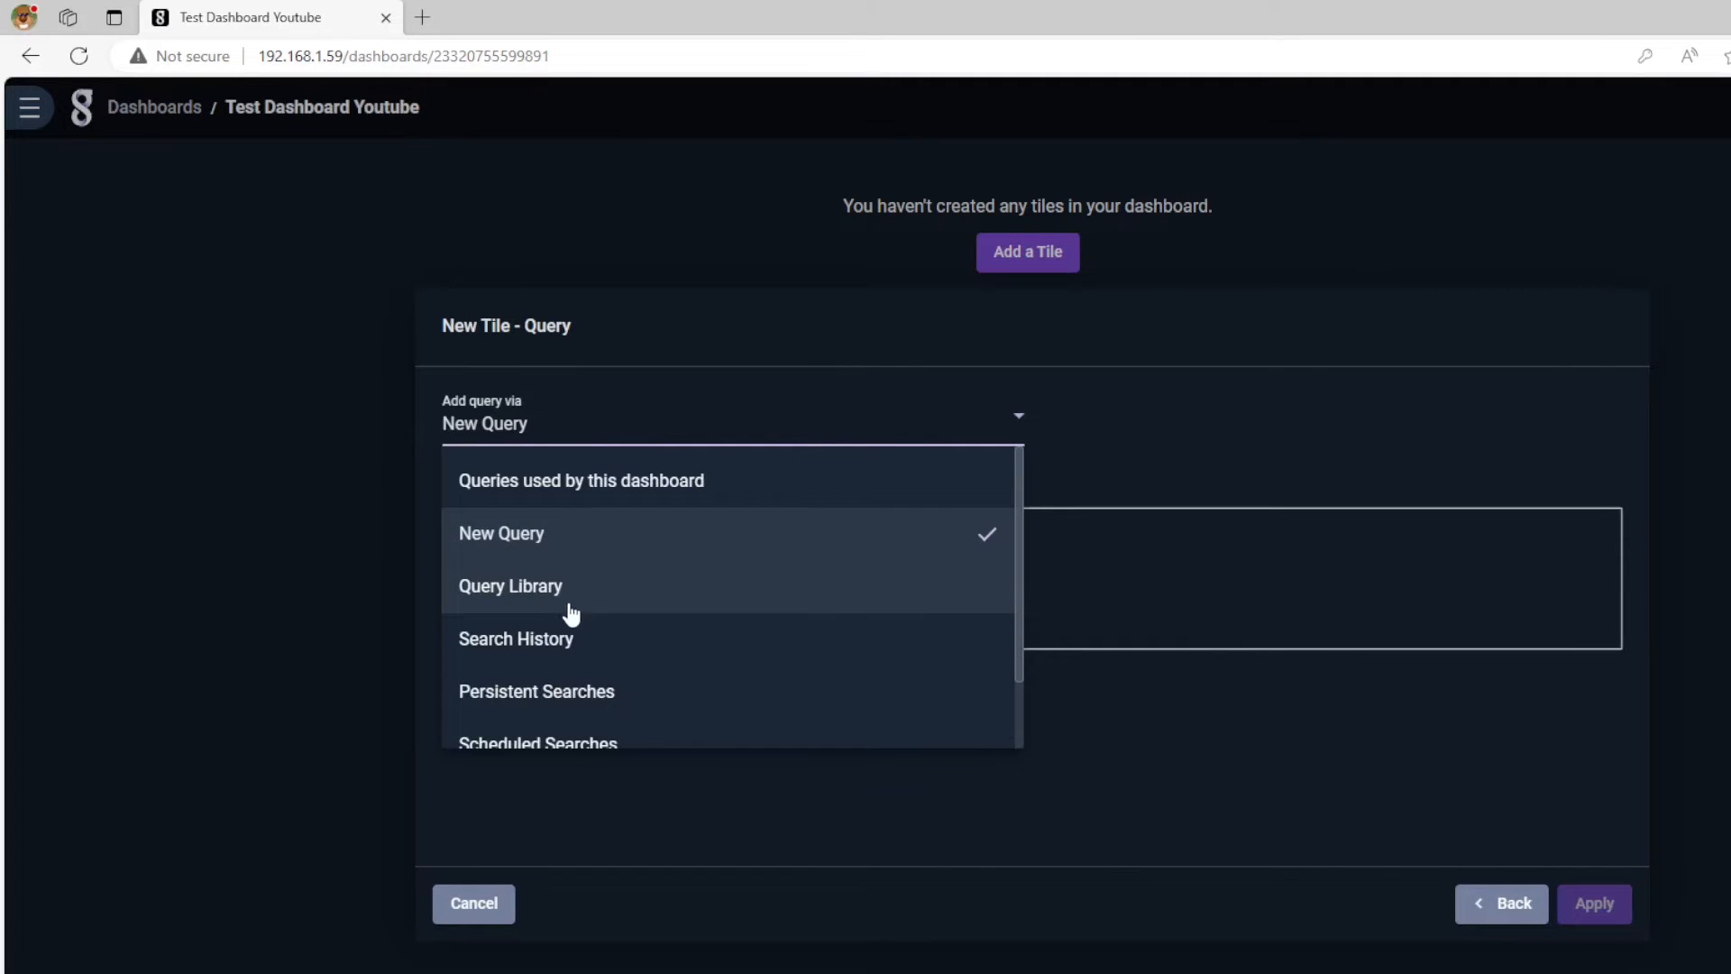
{"action": "scroll", "coordinate": [563, 654], "scroll_direction": "down", "scroll_amount": 1}
{"action": "scroll", "coordinate": [553, 665], "scroll_direction": "down", "scroll_amount": 1}
{"action": "scroll", "coordinate": [518, 603], "scroll_direction": "up", "scroll_amount": 1}
{"action": "left_click", "coordinate": [532, 603]}
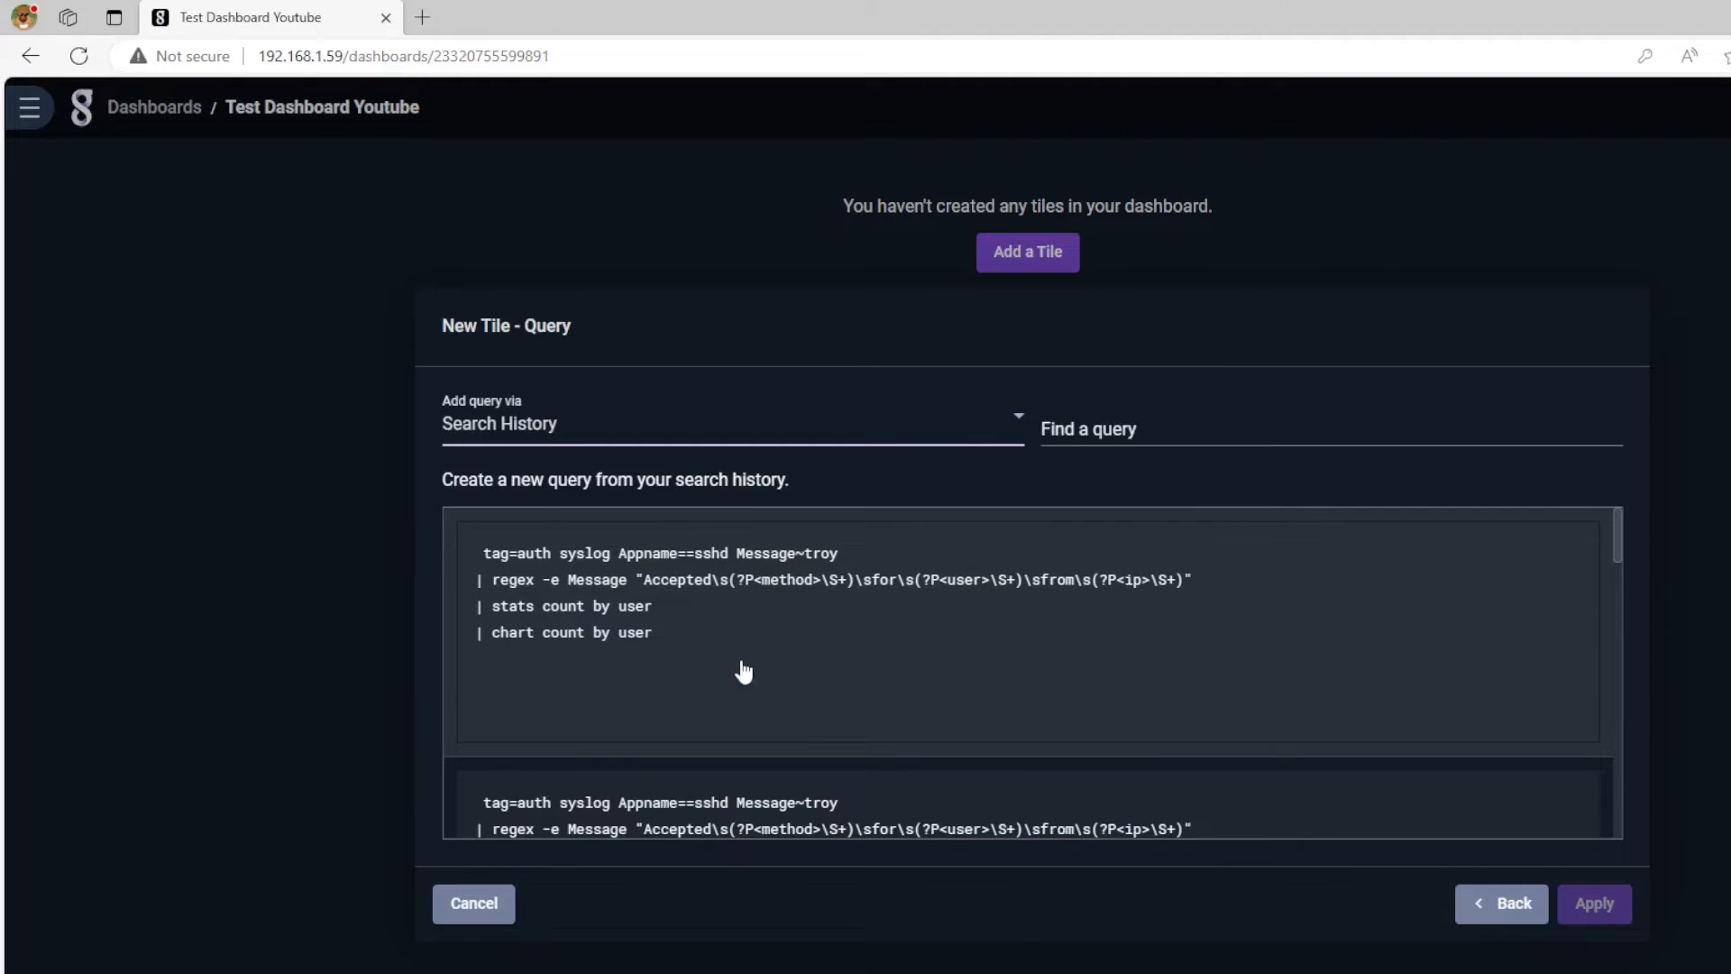
{"action": "left_click_drag", "start_coordinate": [653, 636], "coordinate": [484, 560]}
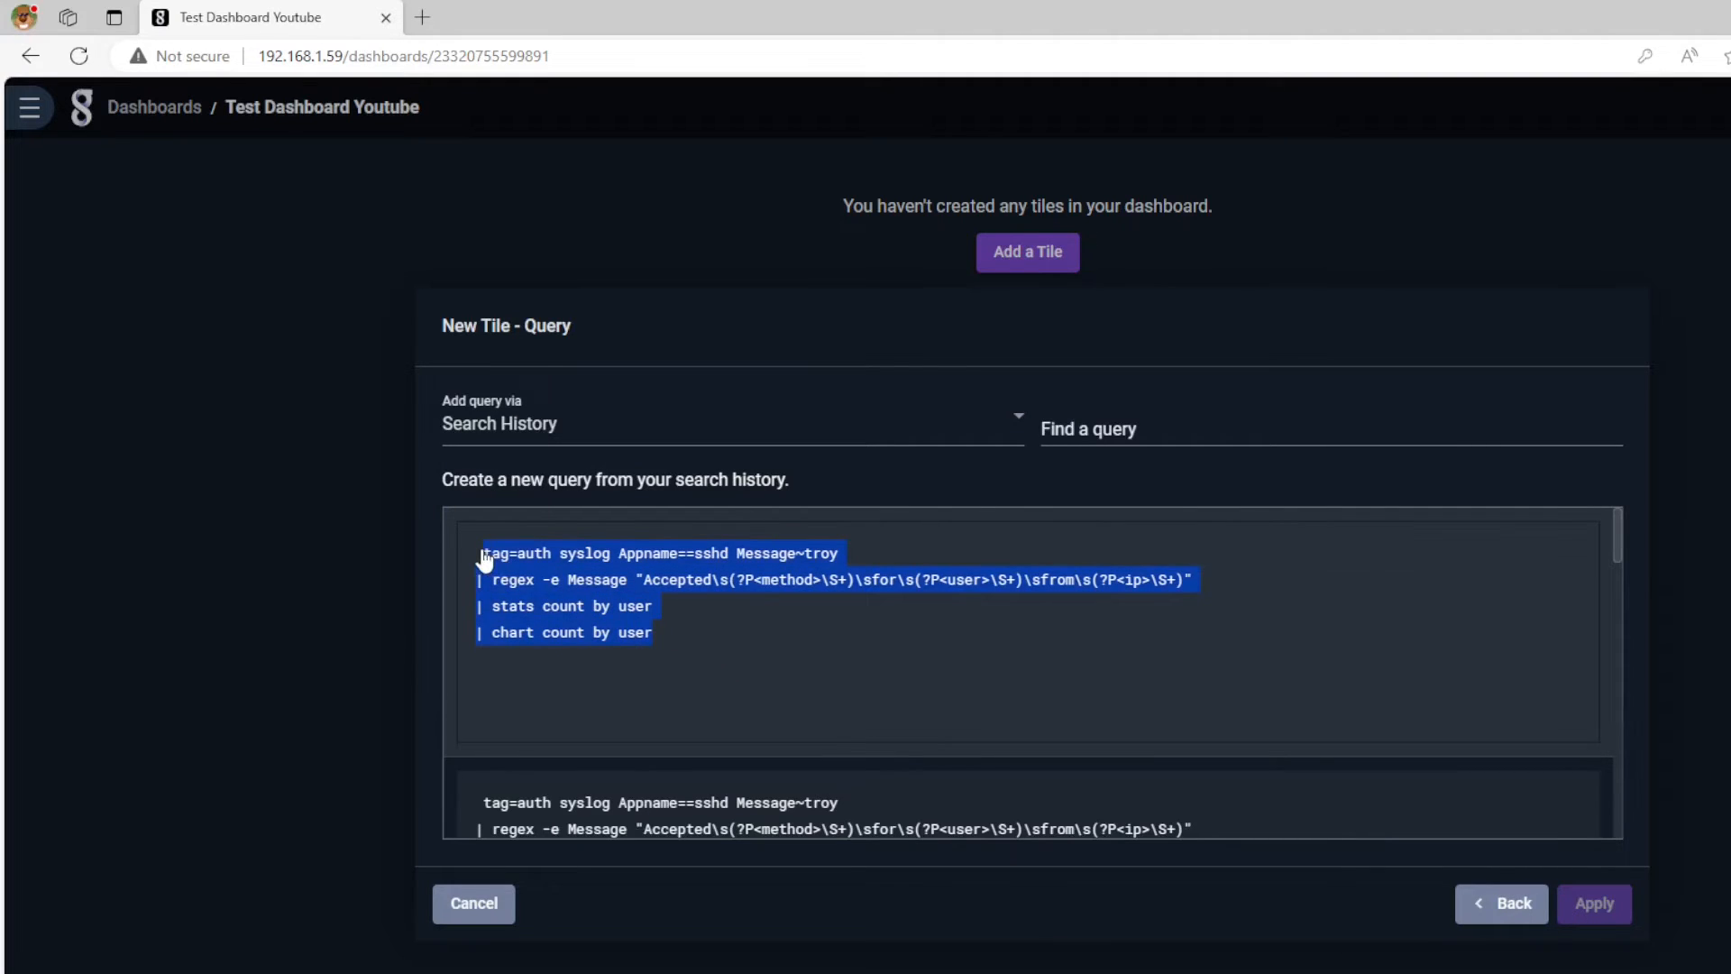
{"action": "left_click", "coordinate": [591, 568]}
{"action": "scroll", "coordinate": [760, 722], "scroll_direction": "down", "scroll_amount": 2}
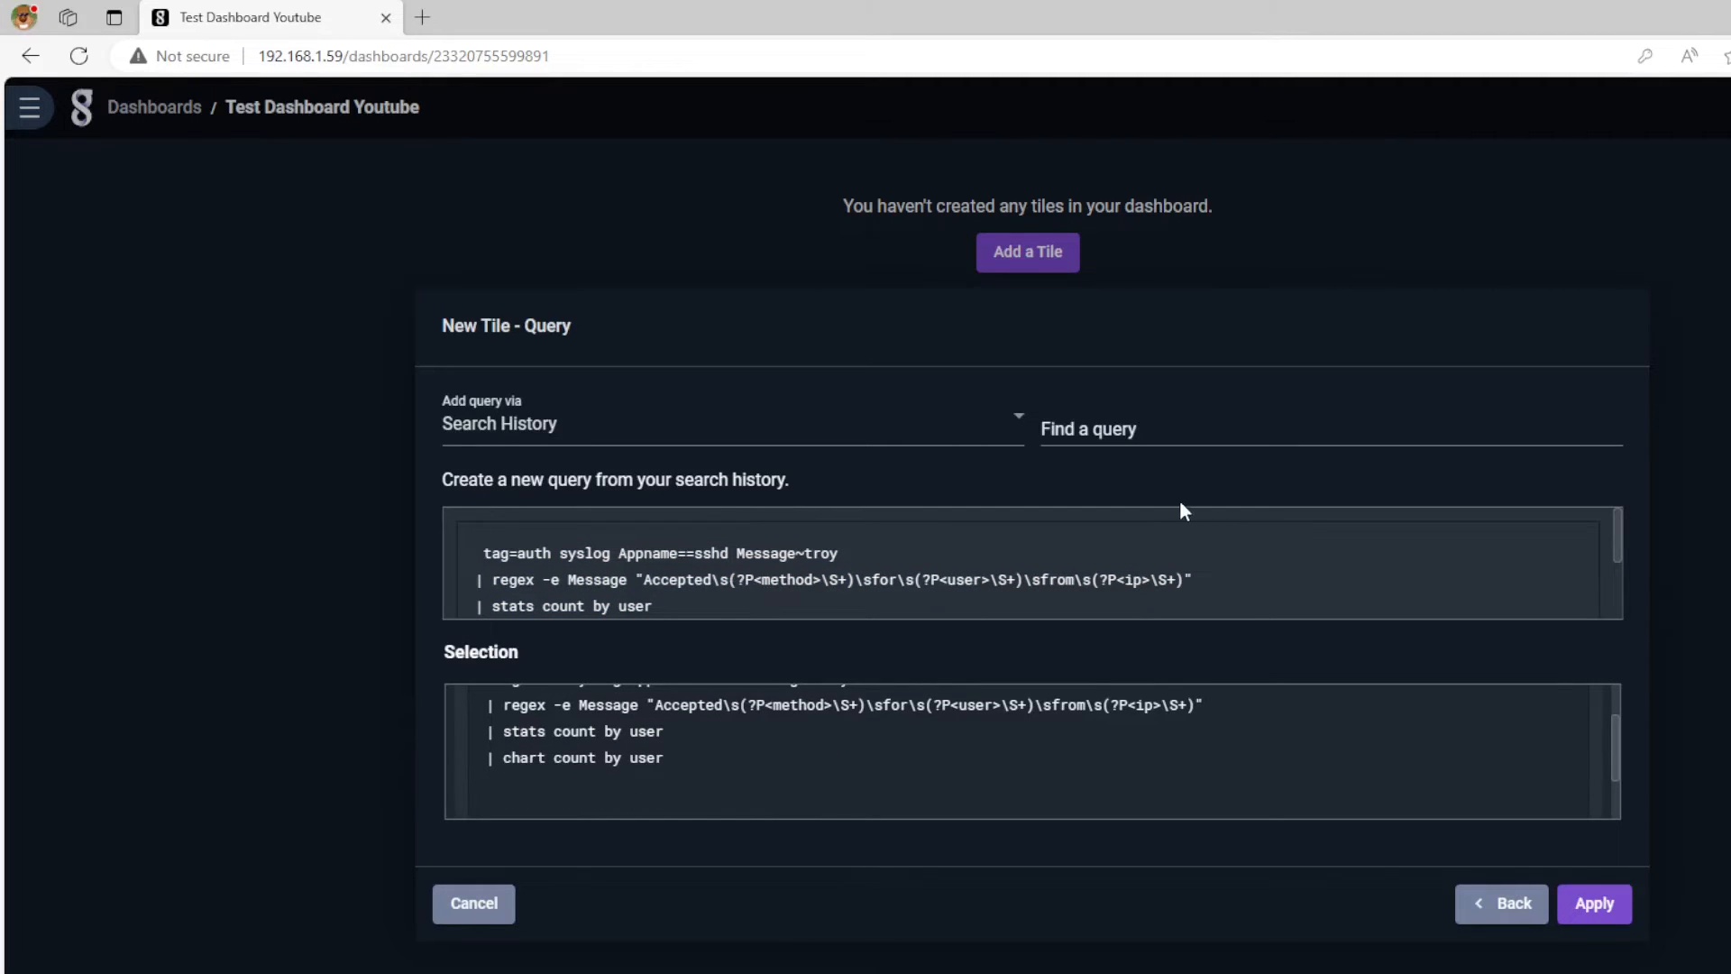
{"action": "scroll", "coordinate": [1329, 607], "scroll_direction": "down", "scroll_amount": 1}
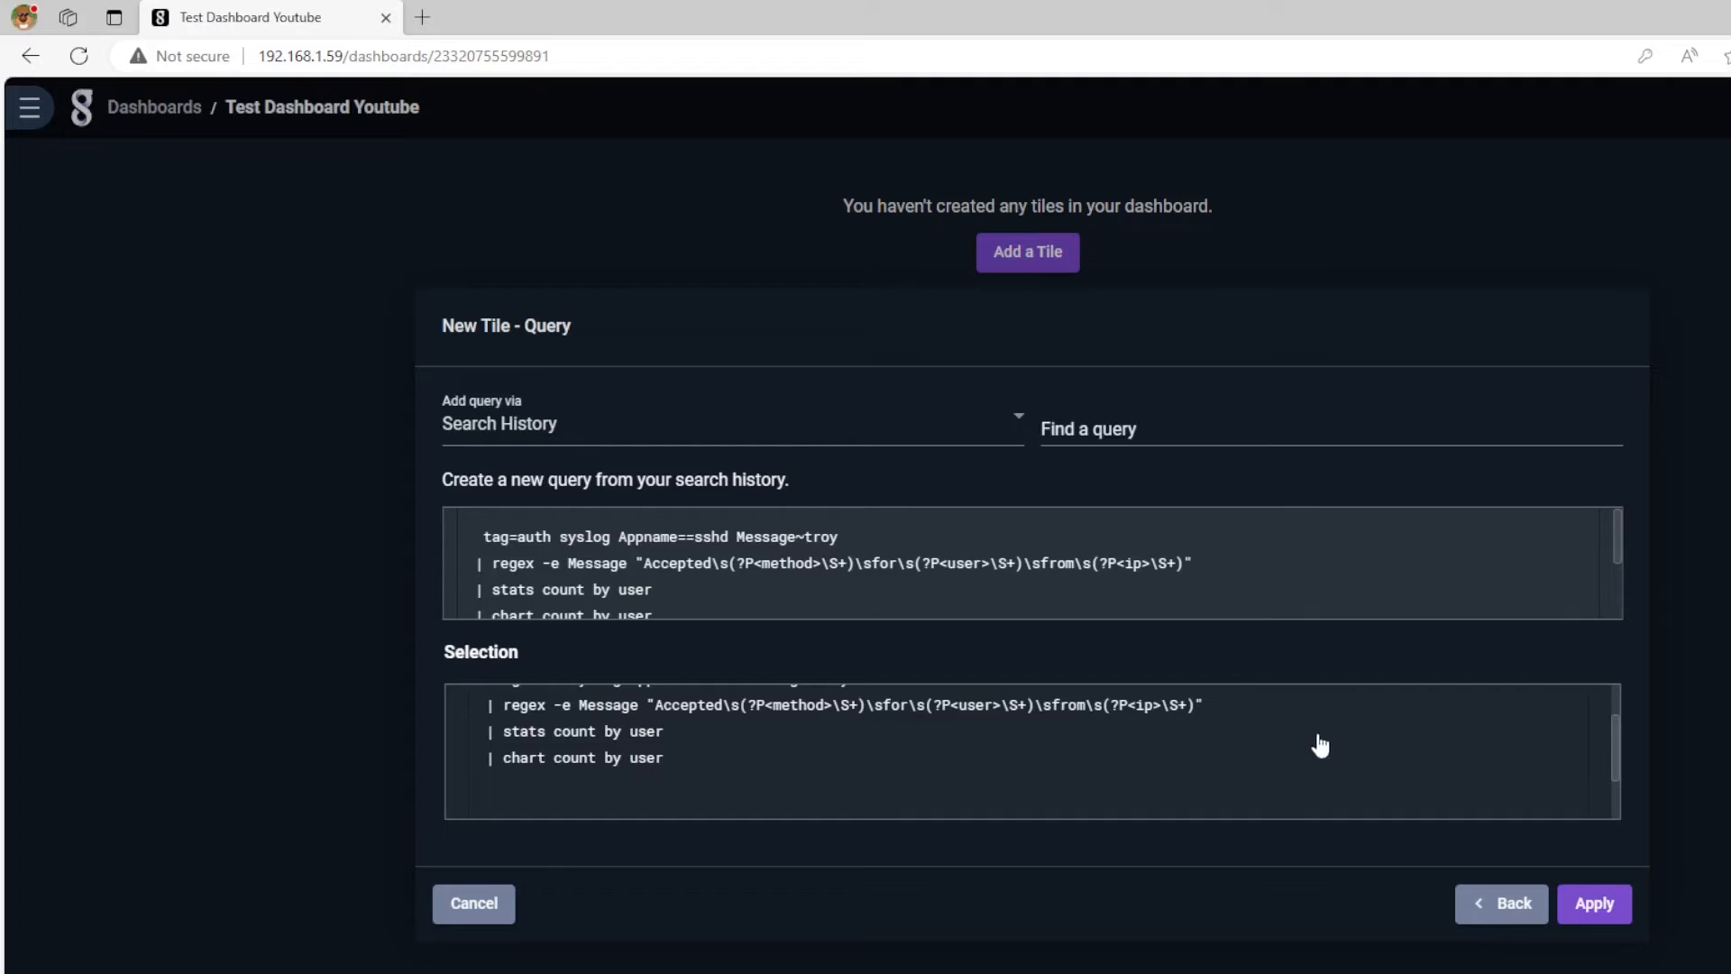
{"action": "left_click", "coordinate": [1592, 905]}
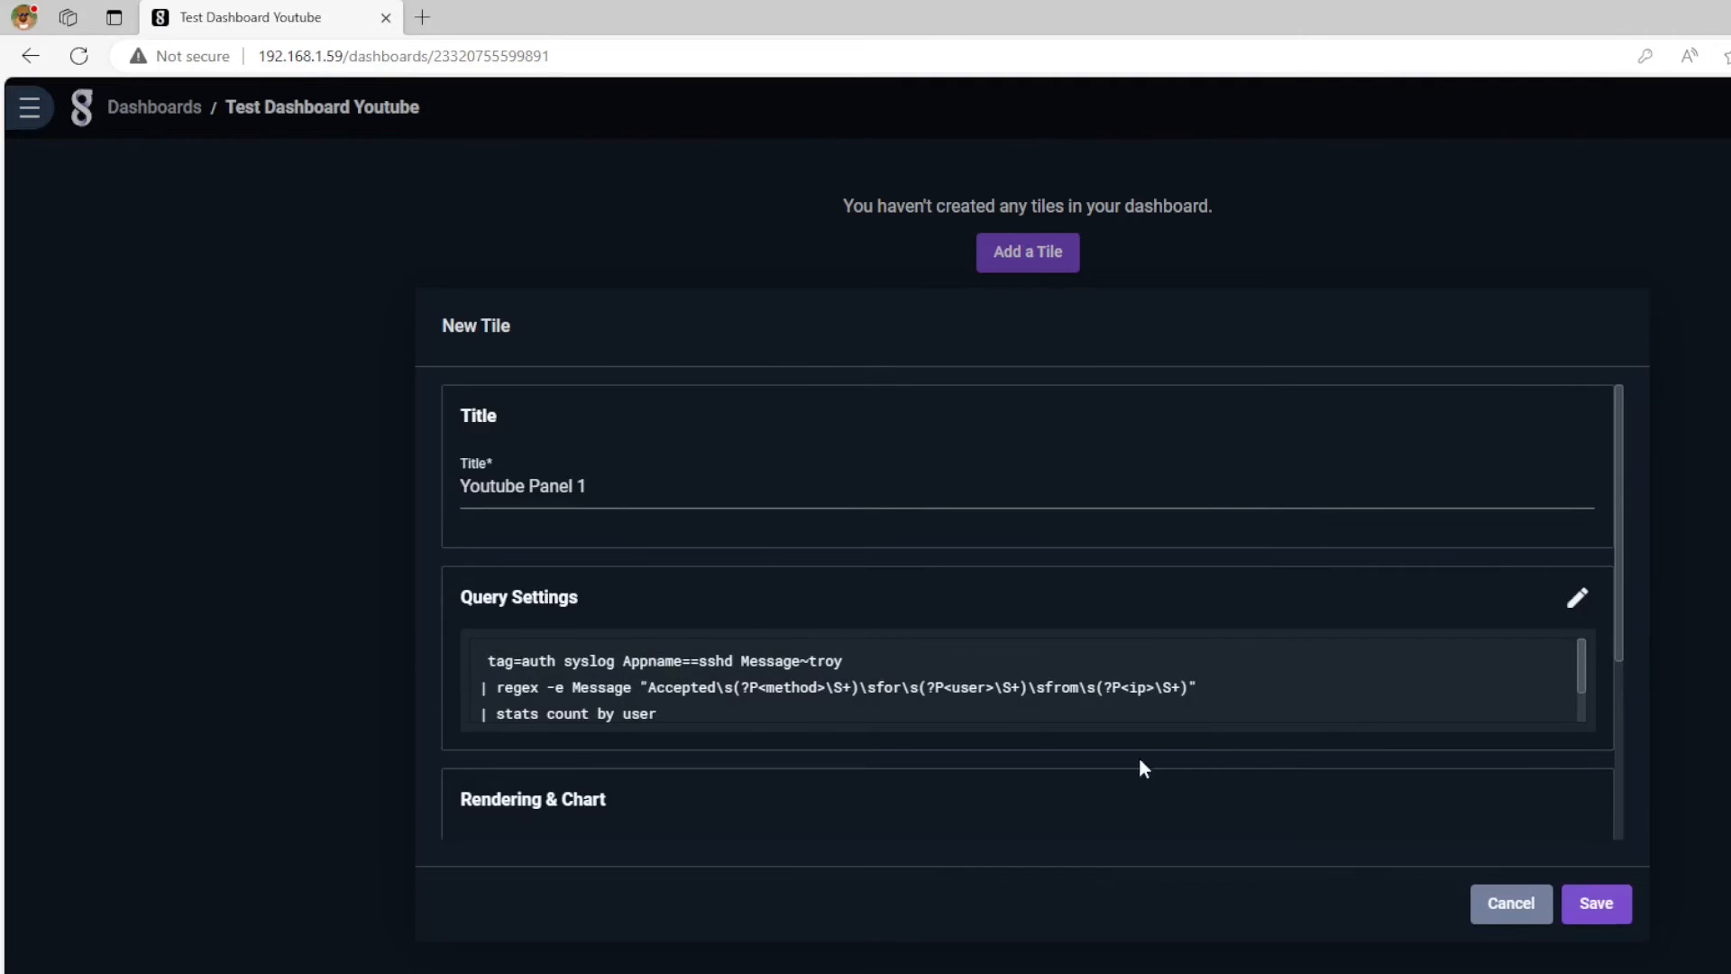
Set the tile's renderer to Donut chart and enable adding a zoom chart to the tile.
{"action": "scroll", "coordinate": [633, 686], "scroll_direction": "down", "scroll_amount": 1}
{"action": "scroll", "coordinate": [668, 754], "scroll_direction": "down", "scroll_amount": 3}
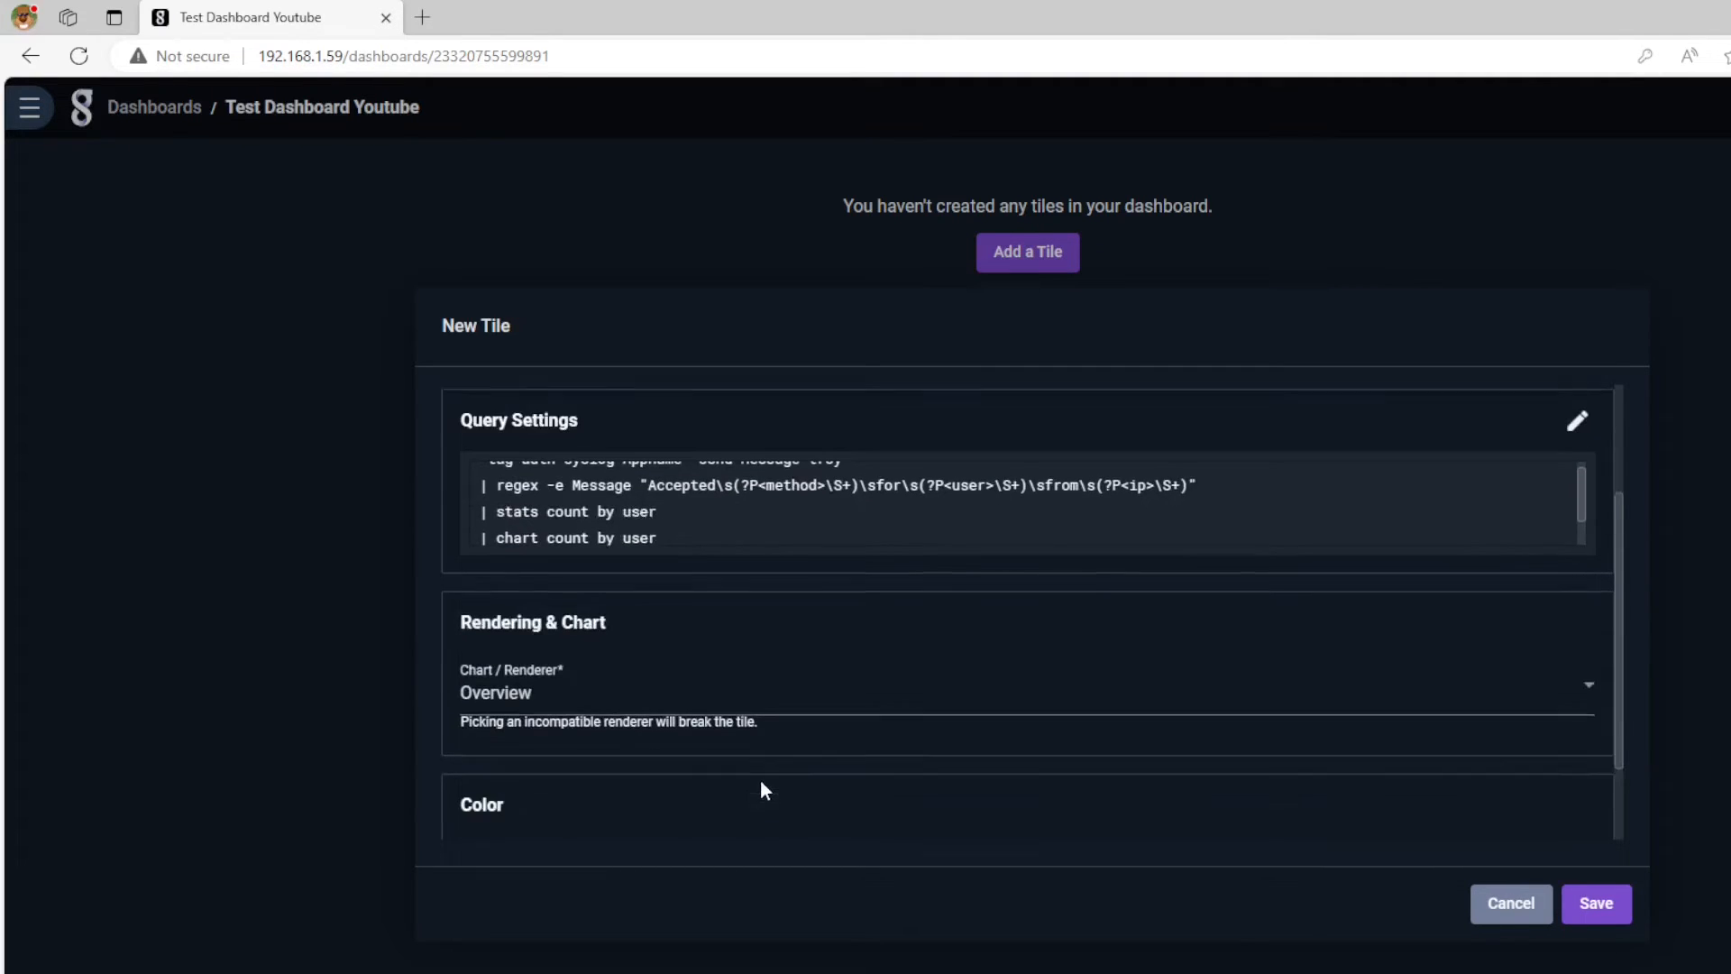
{"action": "left_click", "coordinate": [500, 667]}
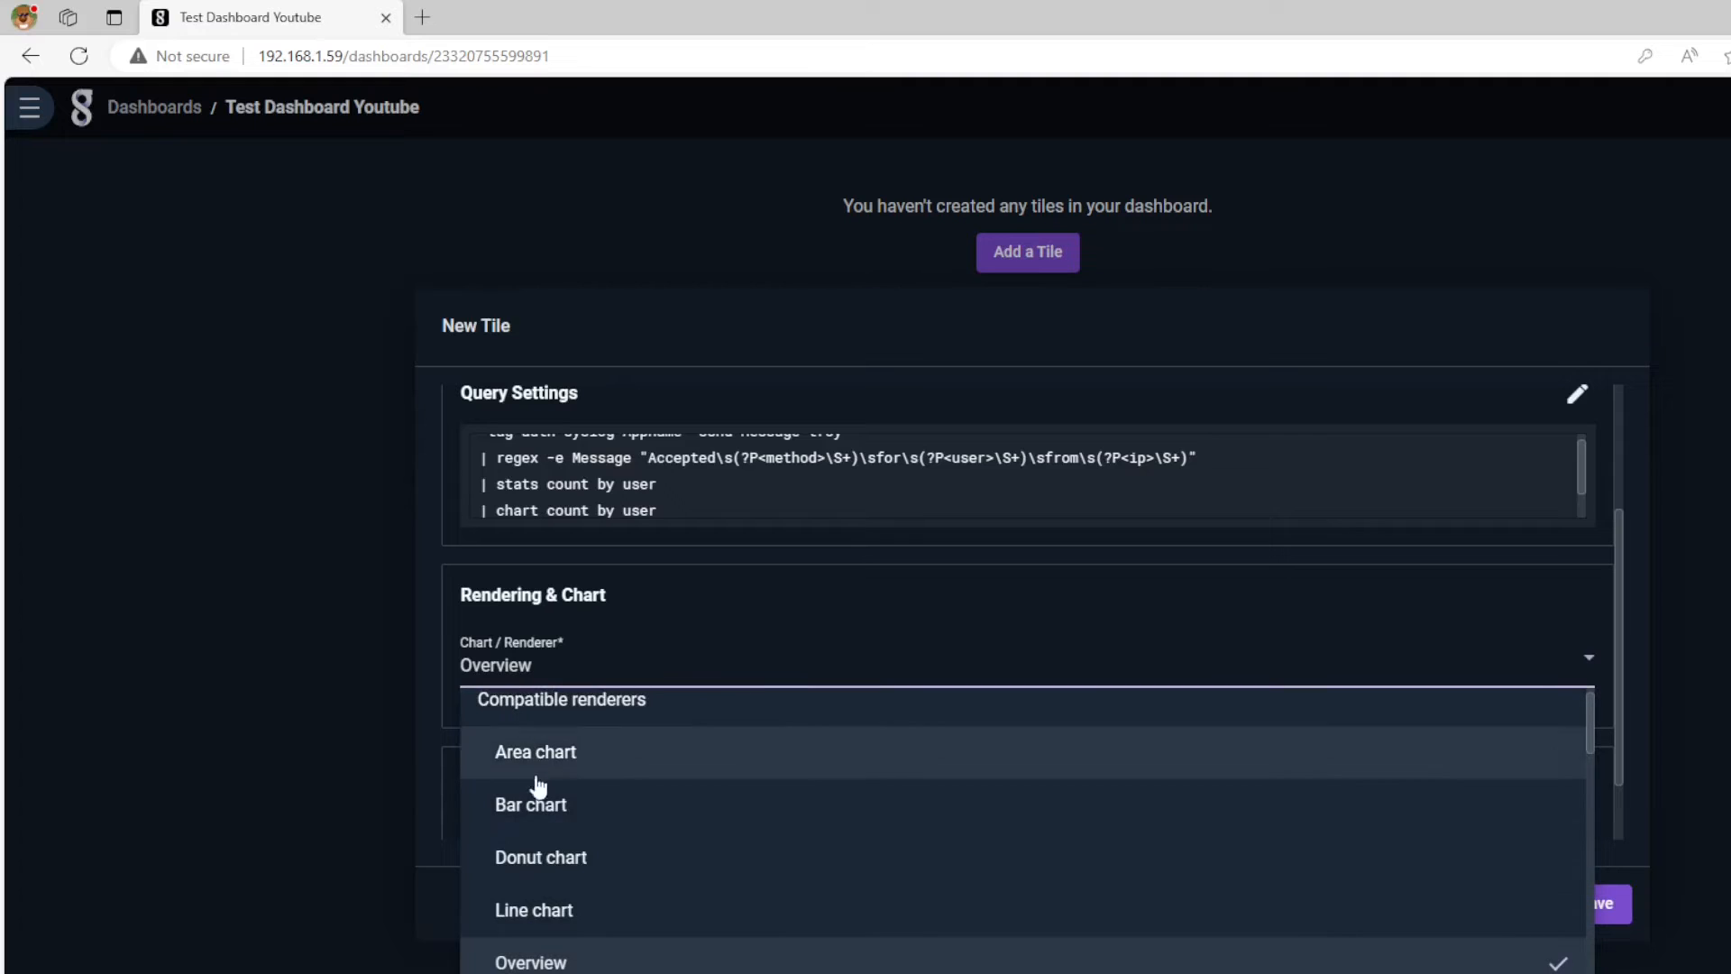
{"action": "left_click", "coordinate": [551, 861]}
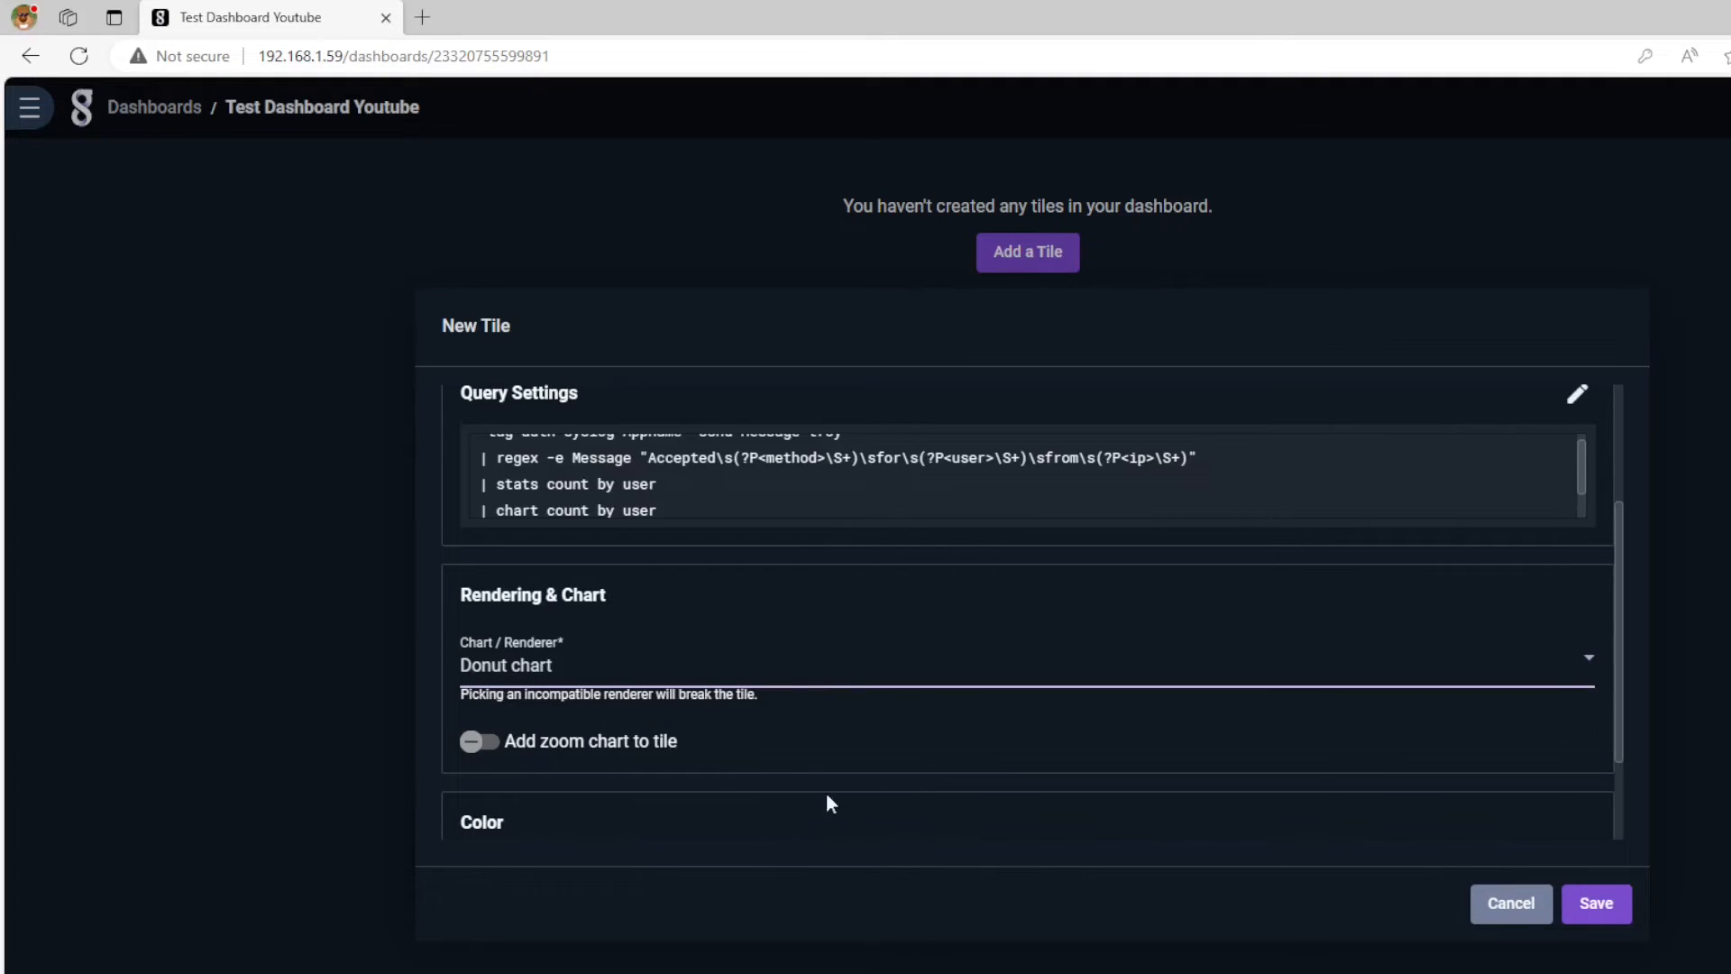
{"action": "left_click", "coordinate": [501, 752]}
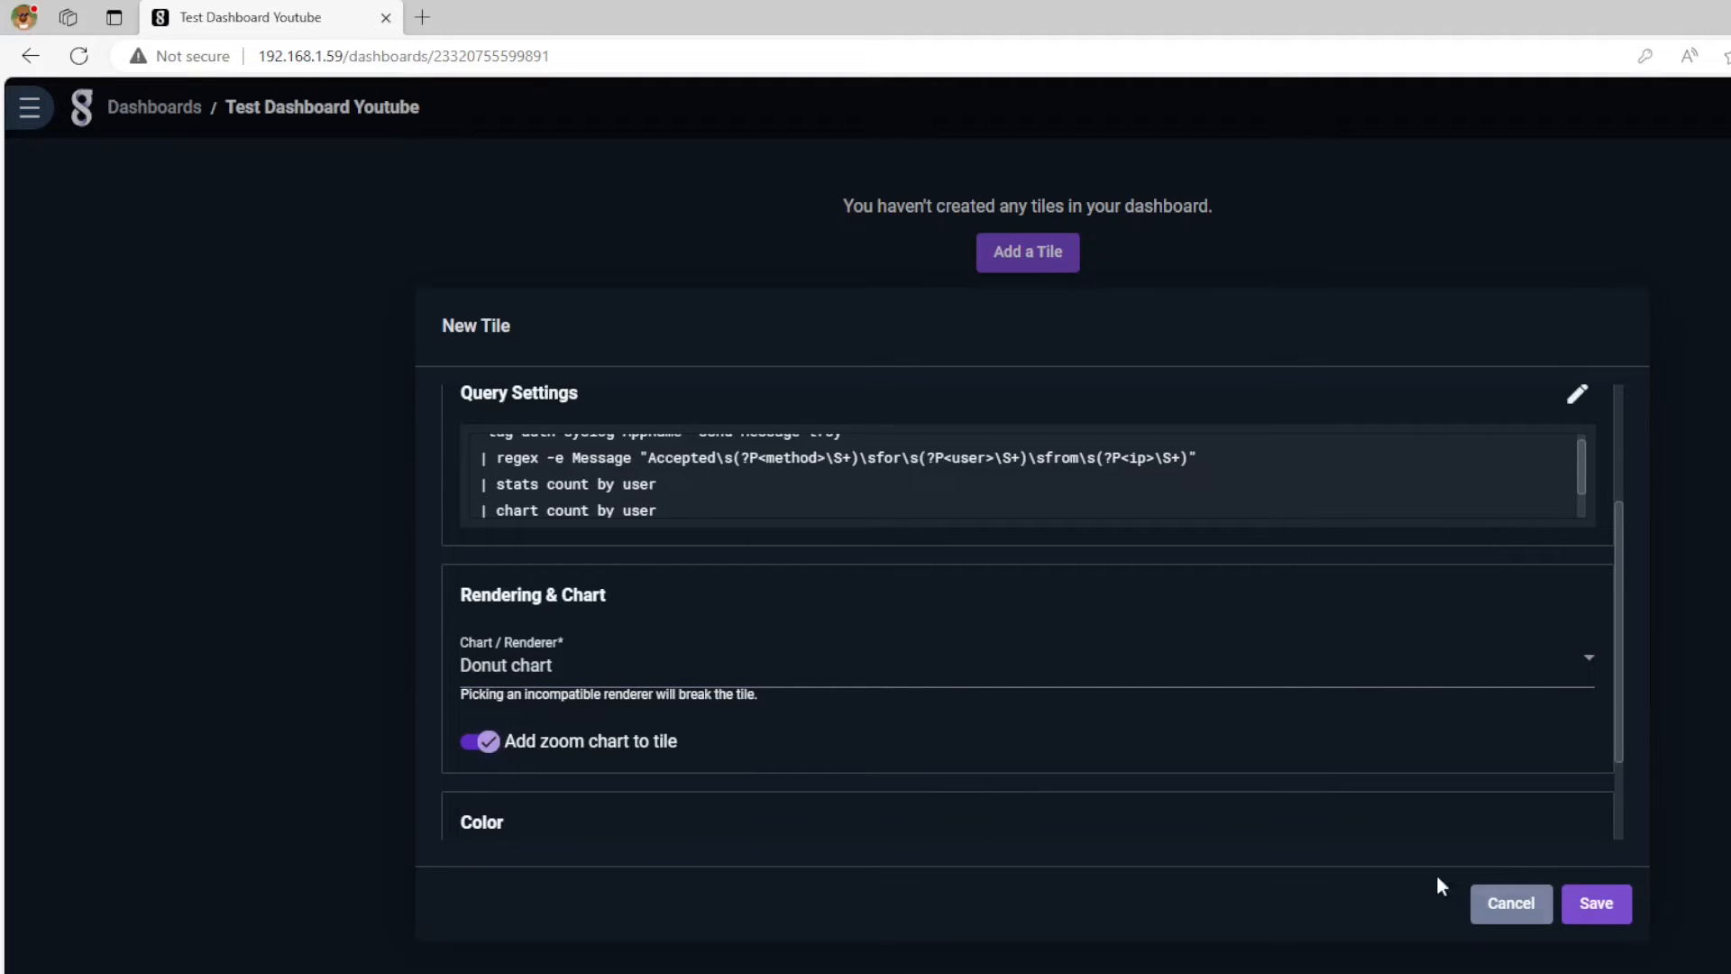
Save the Youtube Panel 1 tile to Test Dashboard Youtube and look over its donut and zoom charts.
{"action": "left_click", "coordinate": [1588, 906]}
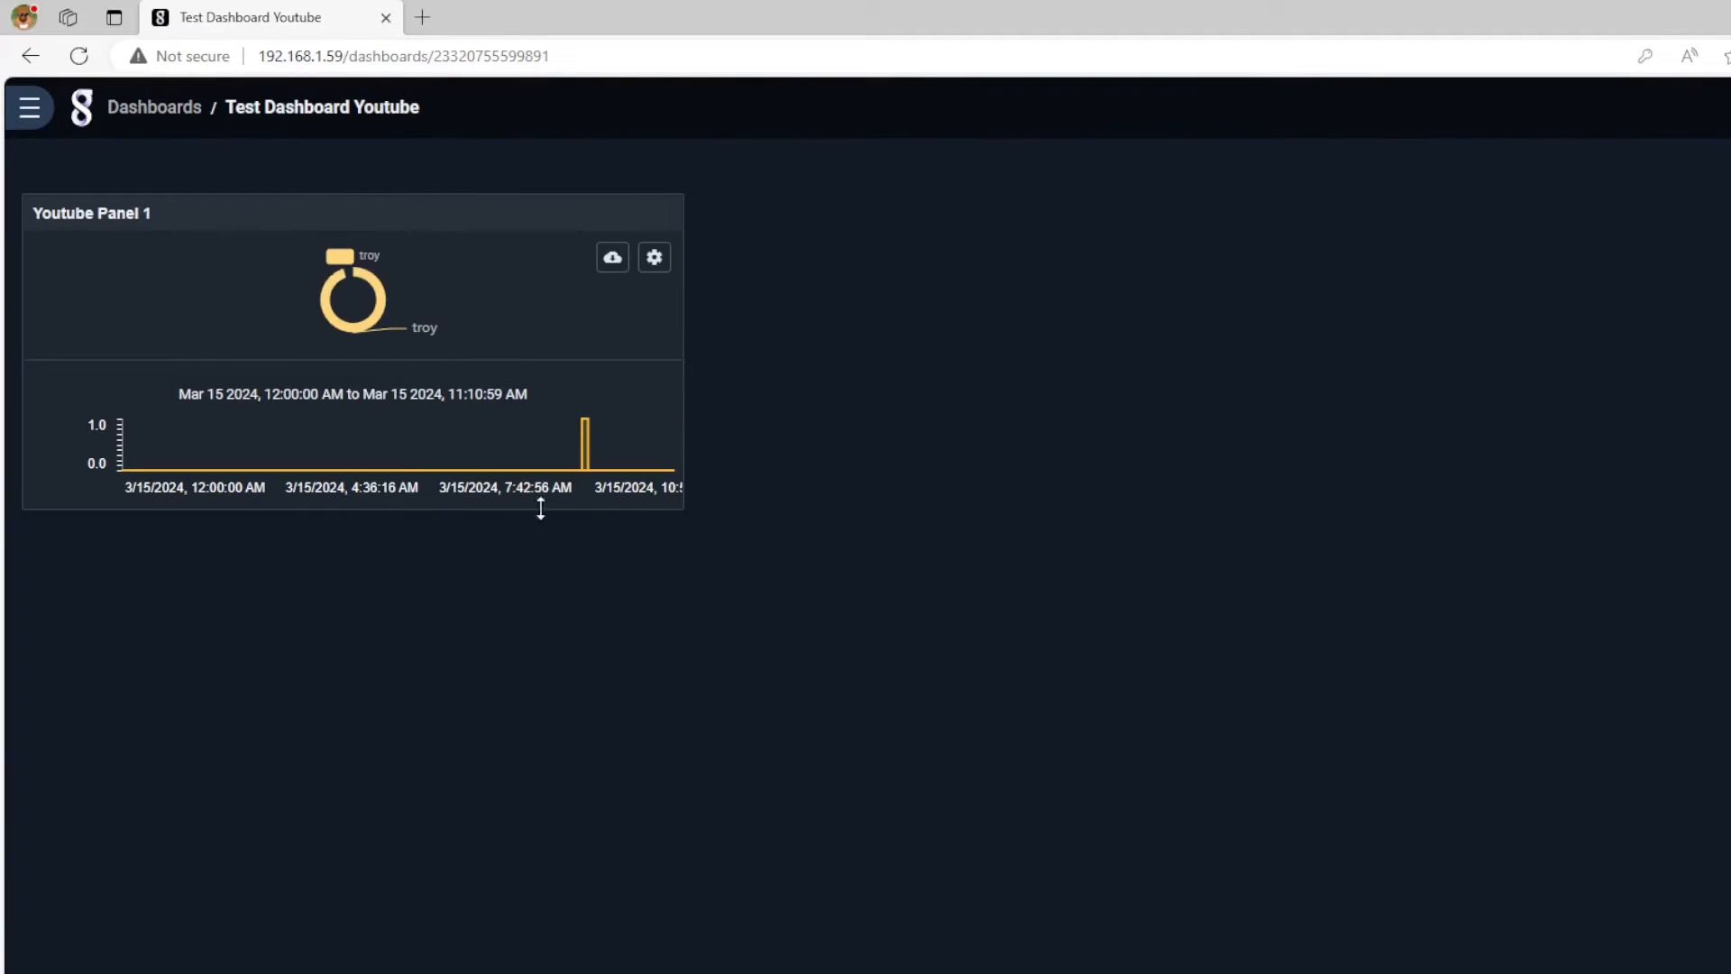
{"action": "mouse_move", "coordinate": [366, 330]}
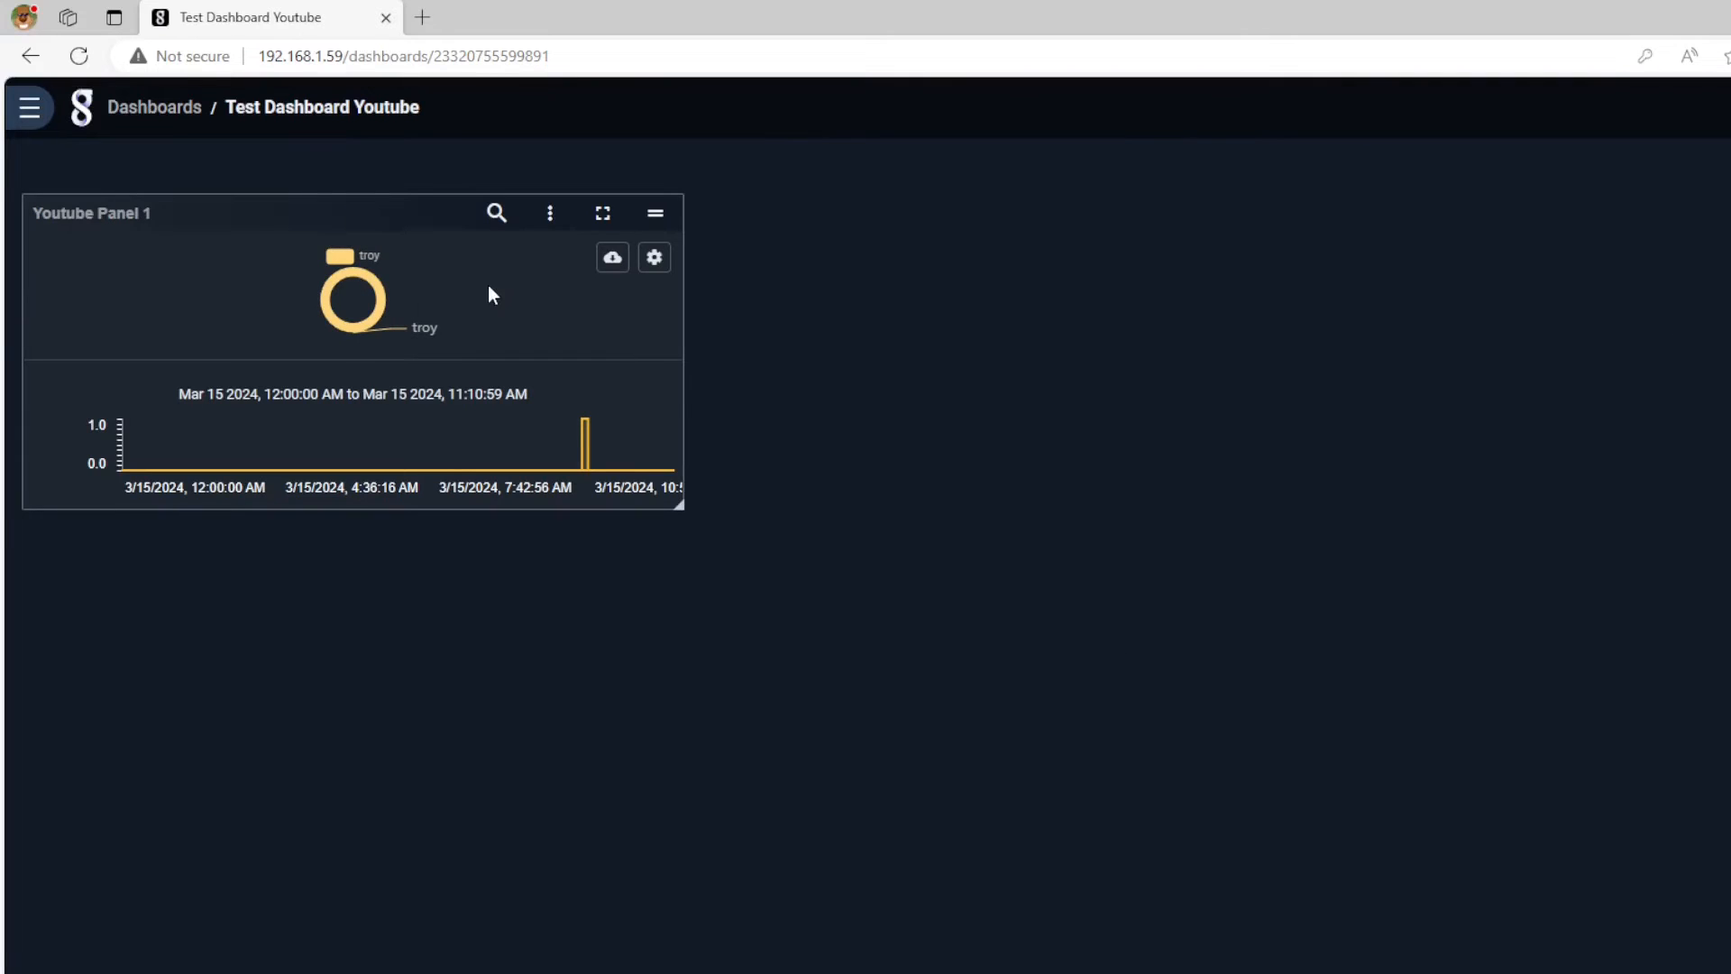
Open the new alert form from the welcome page, review its dispatchers, validation and consumers sections, and return to the welcome page.
{"action": "left_click", "coordinate": [83, 121]}
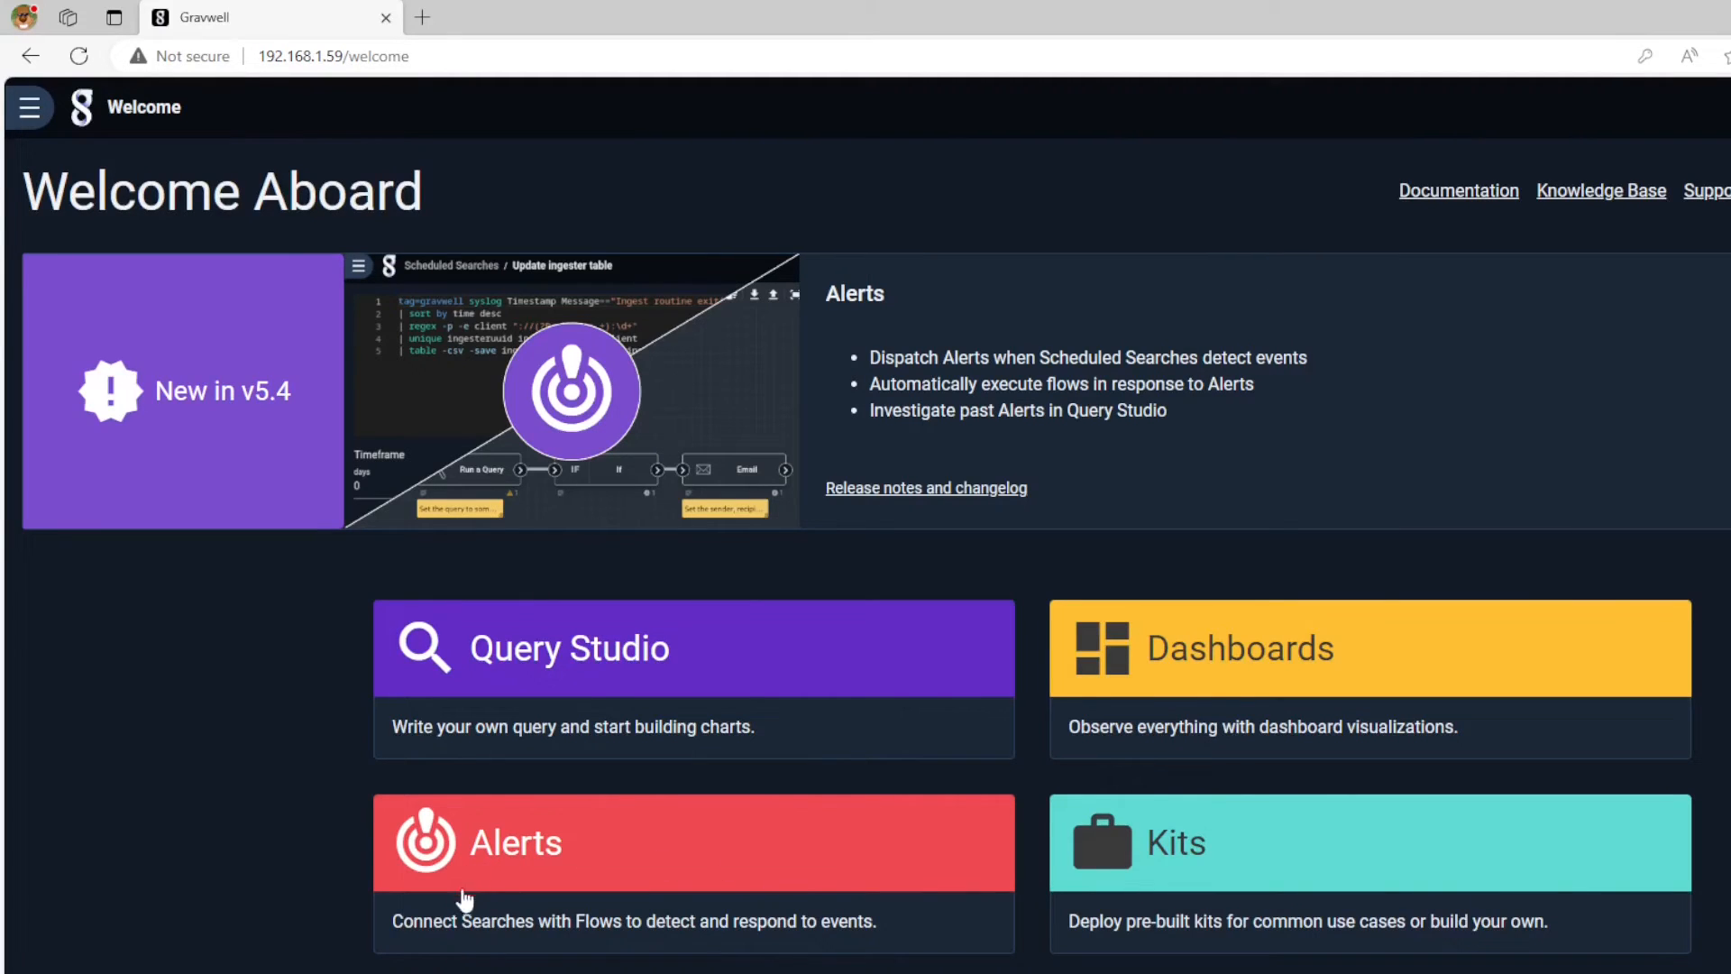
{"action": "left_click", "coordinate": [506, 861]}
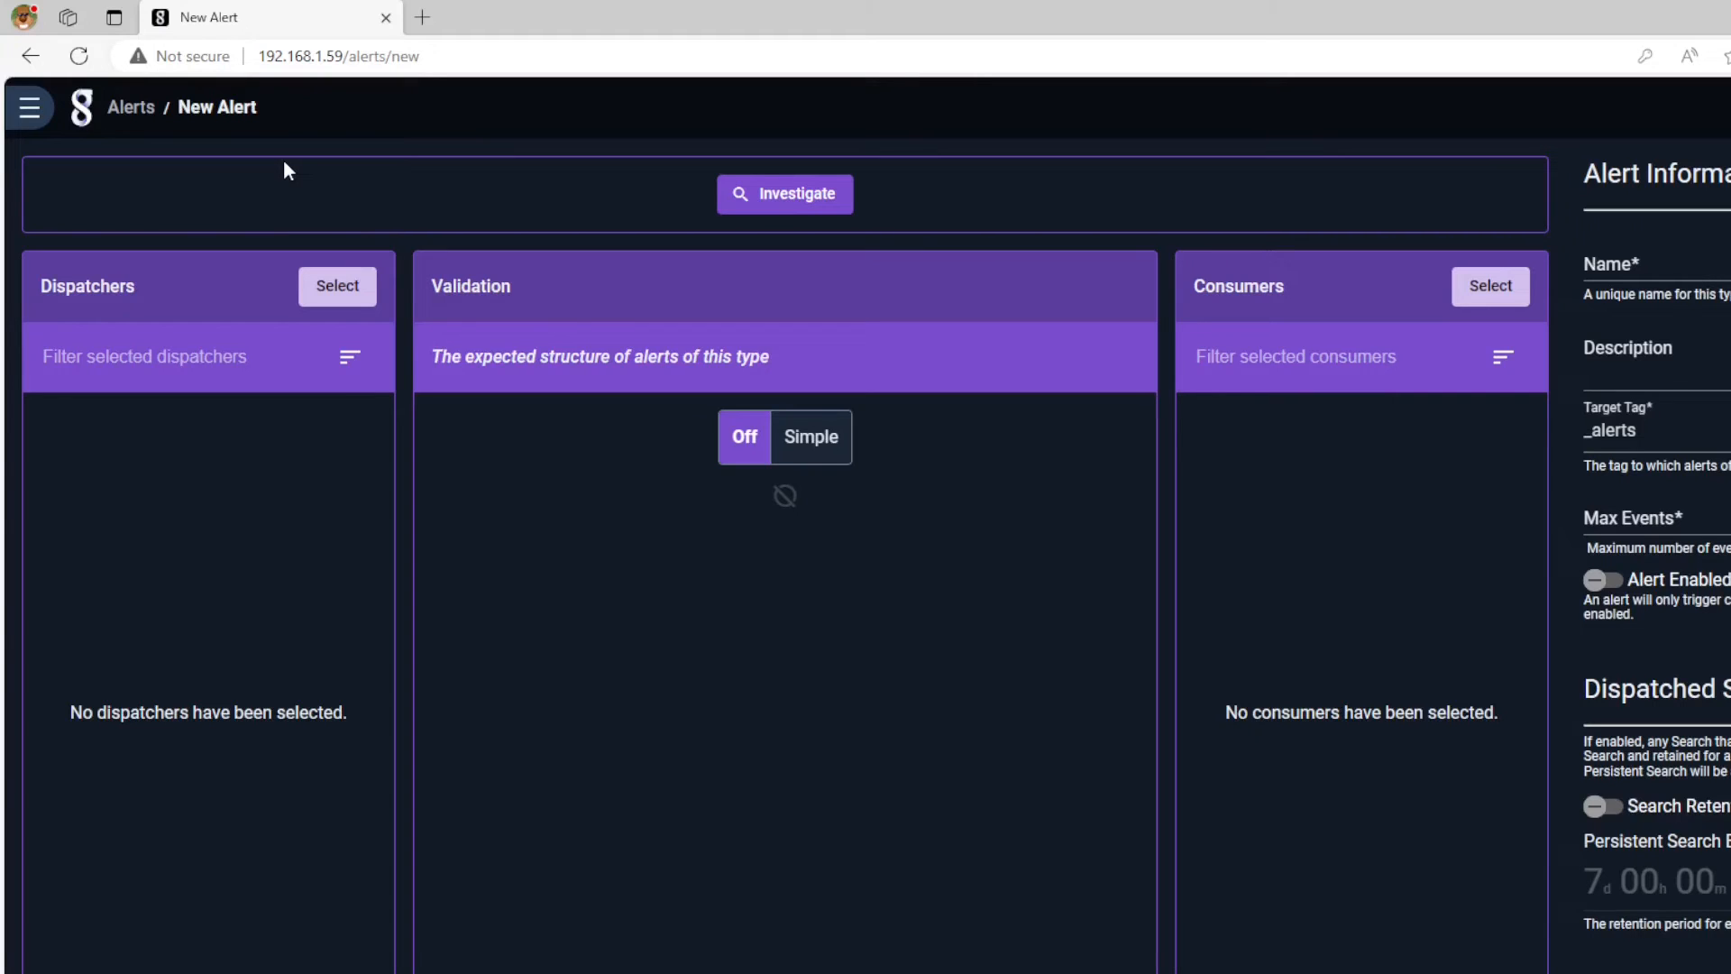
{"action": "left_click", "coordinate": [81, 122]}
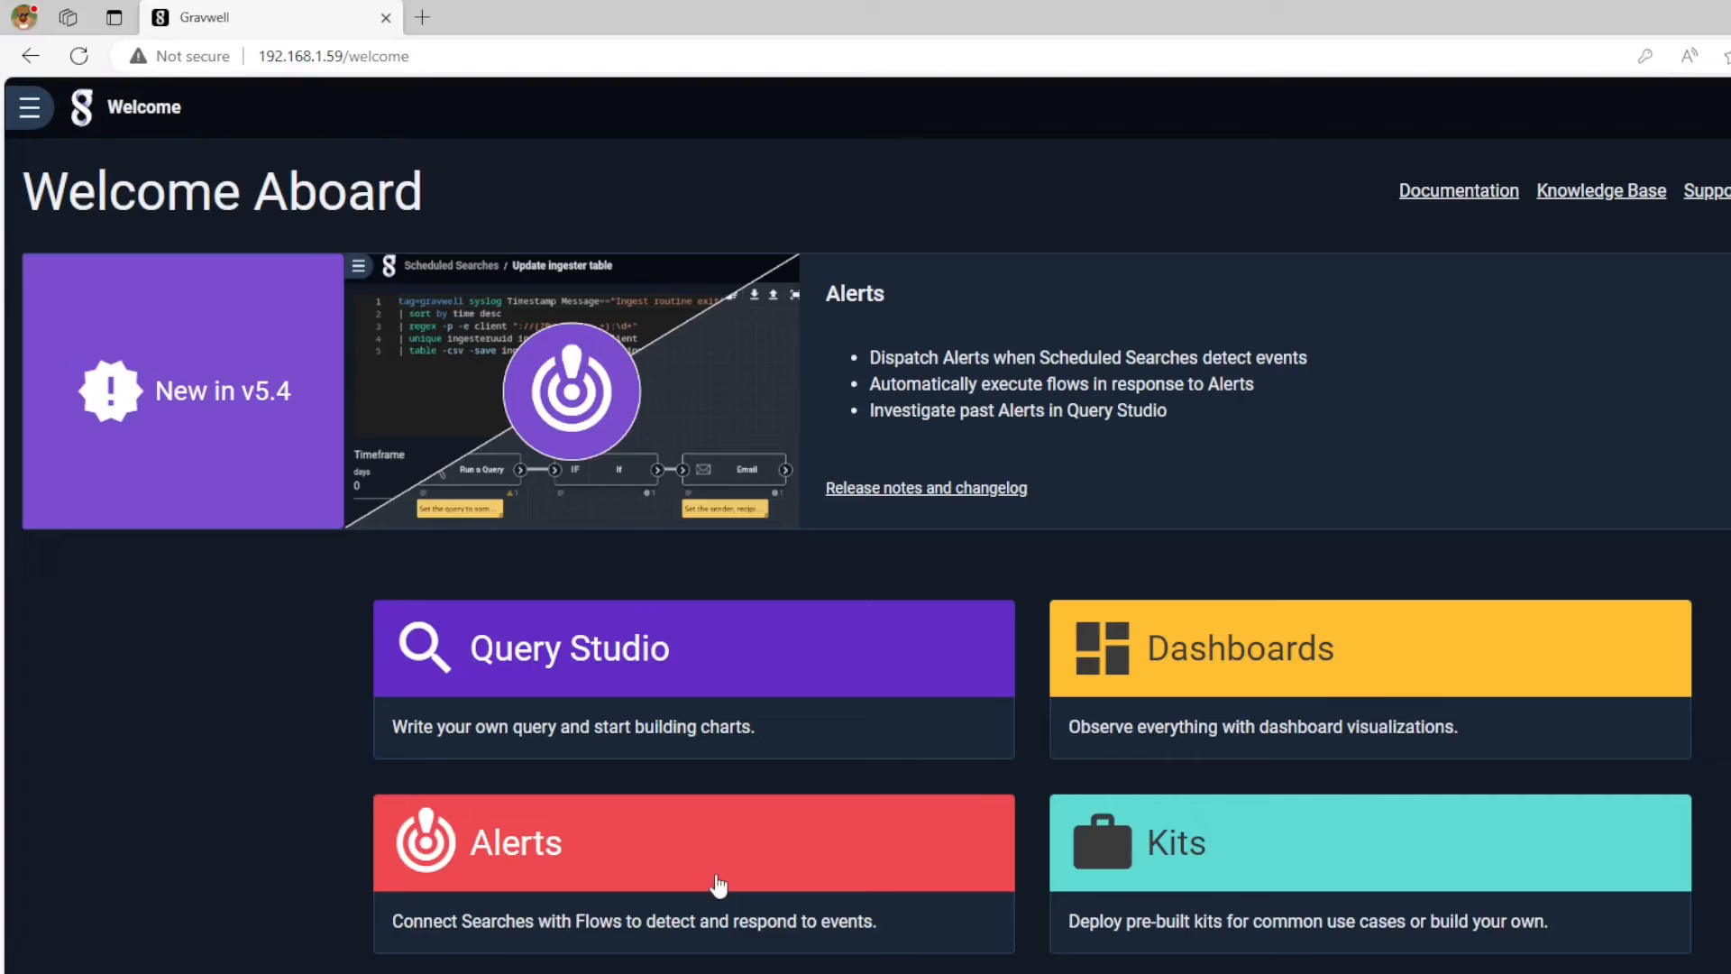
Open Kits and browse the recommended and other available kits.
{"action": "left_click", "coordinate": [1228, 855]}
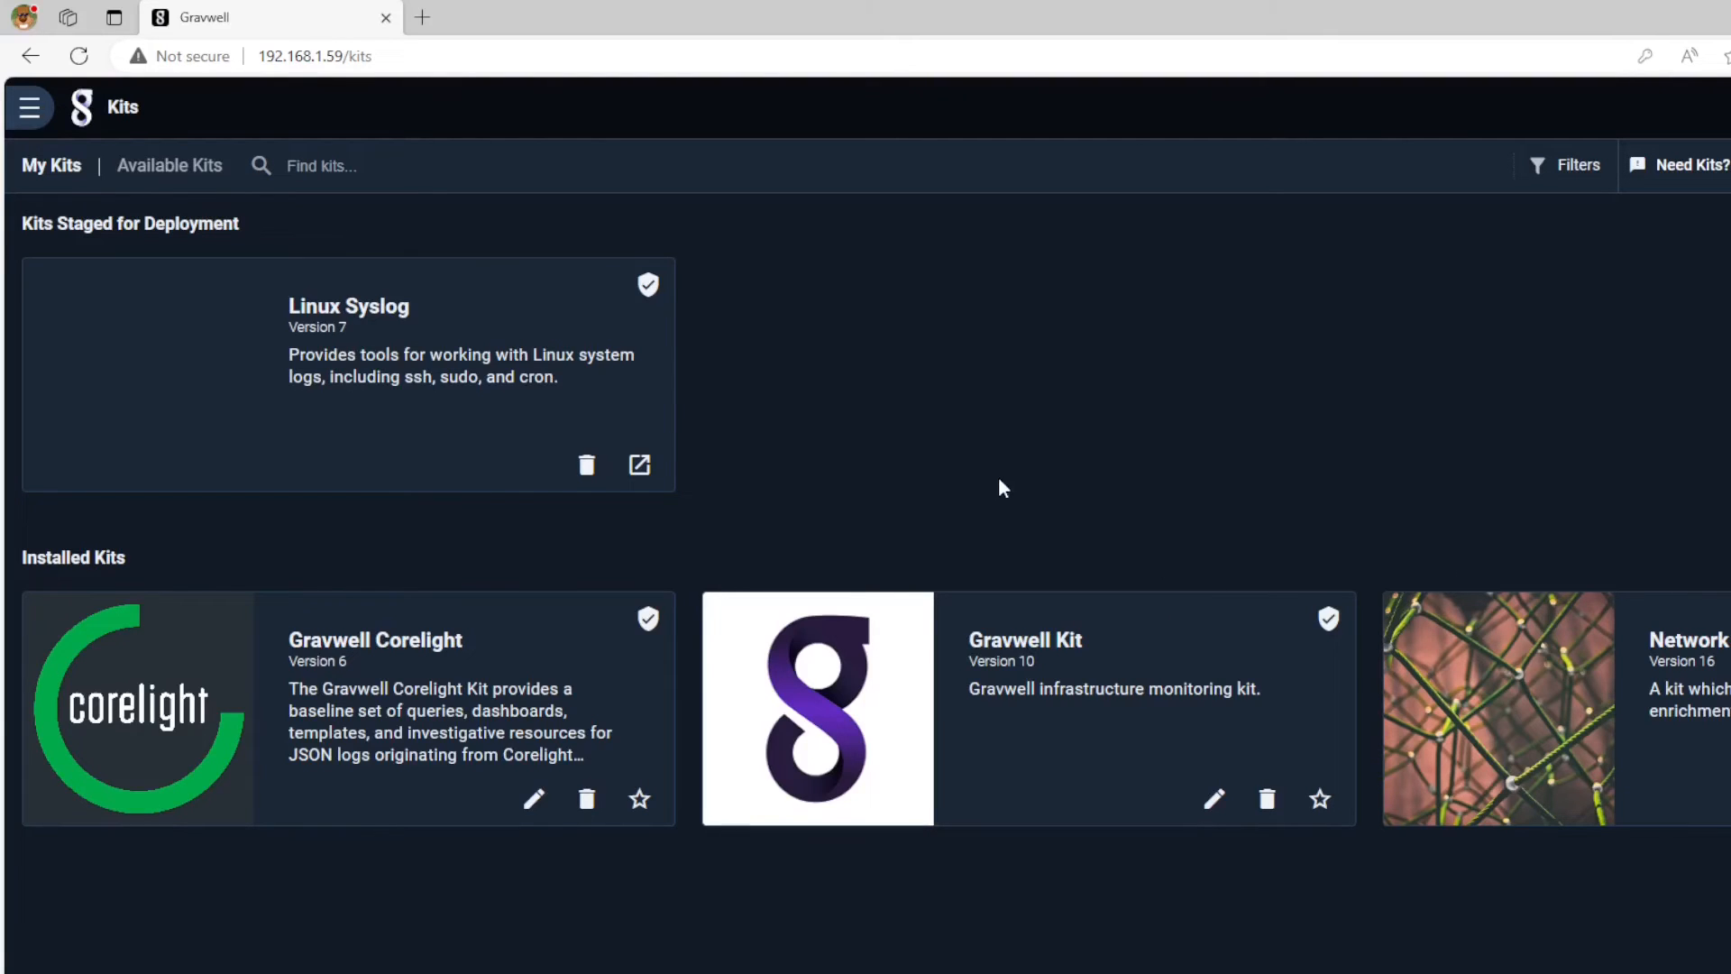
{"action": "left_click", "coordinate": [198, 173]}
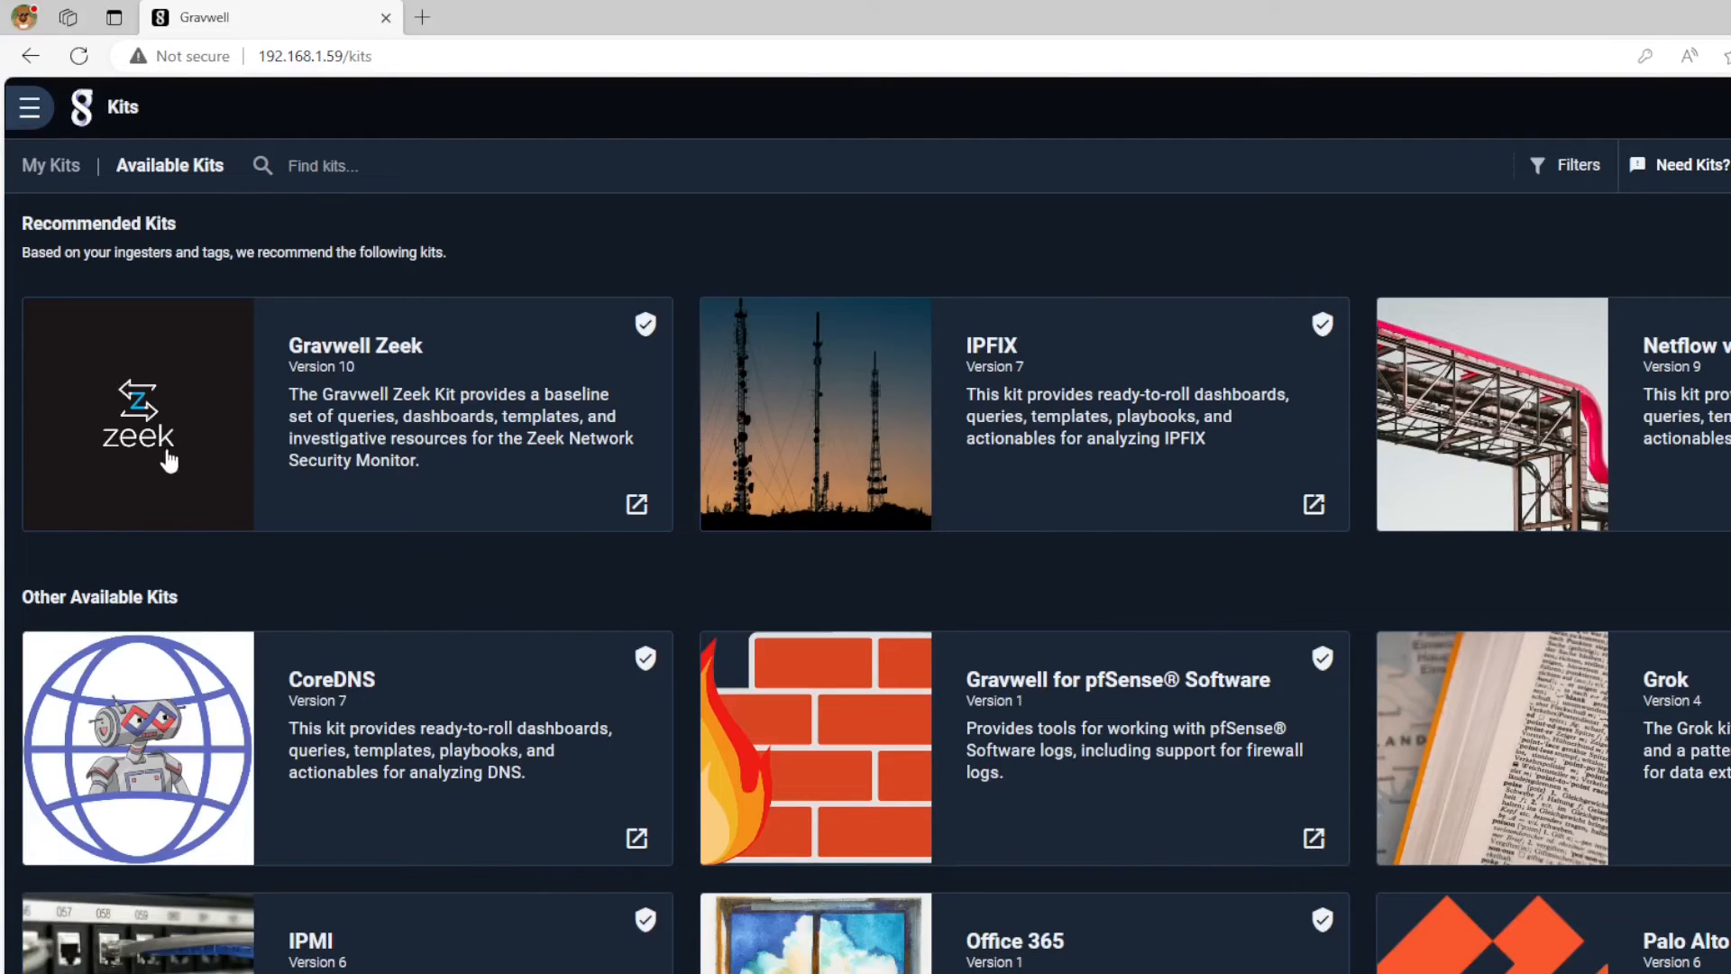
{"action": "scroll", "coordinate": [1610, 475], "scroll_direction": "down", "scroll_amount": 2}
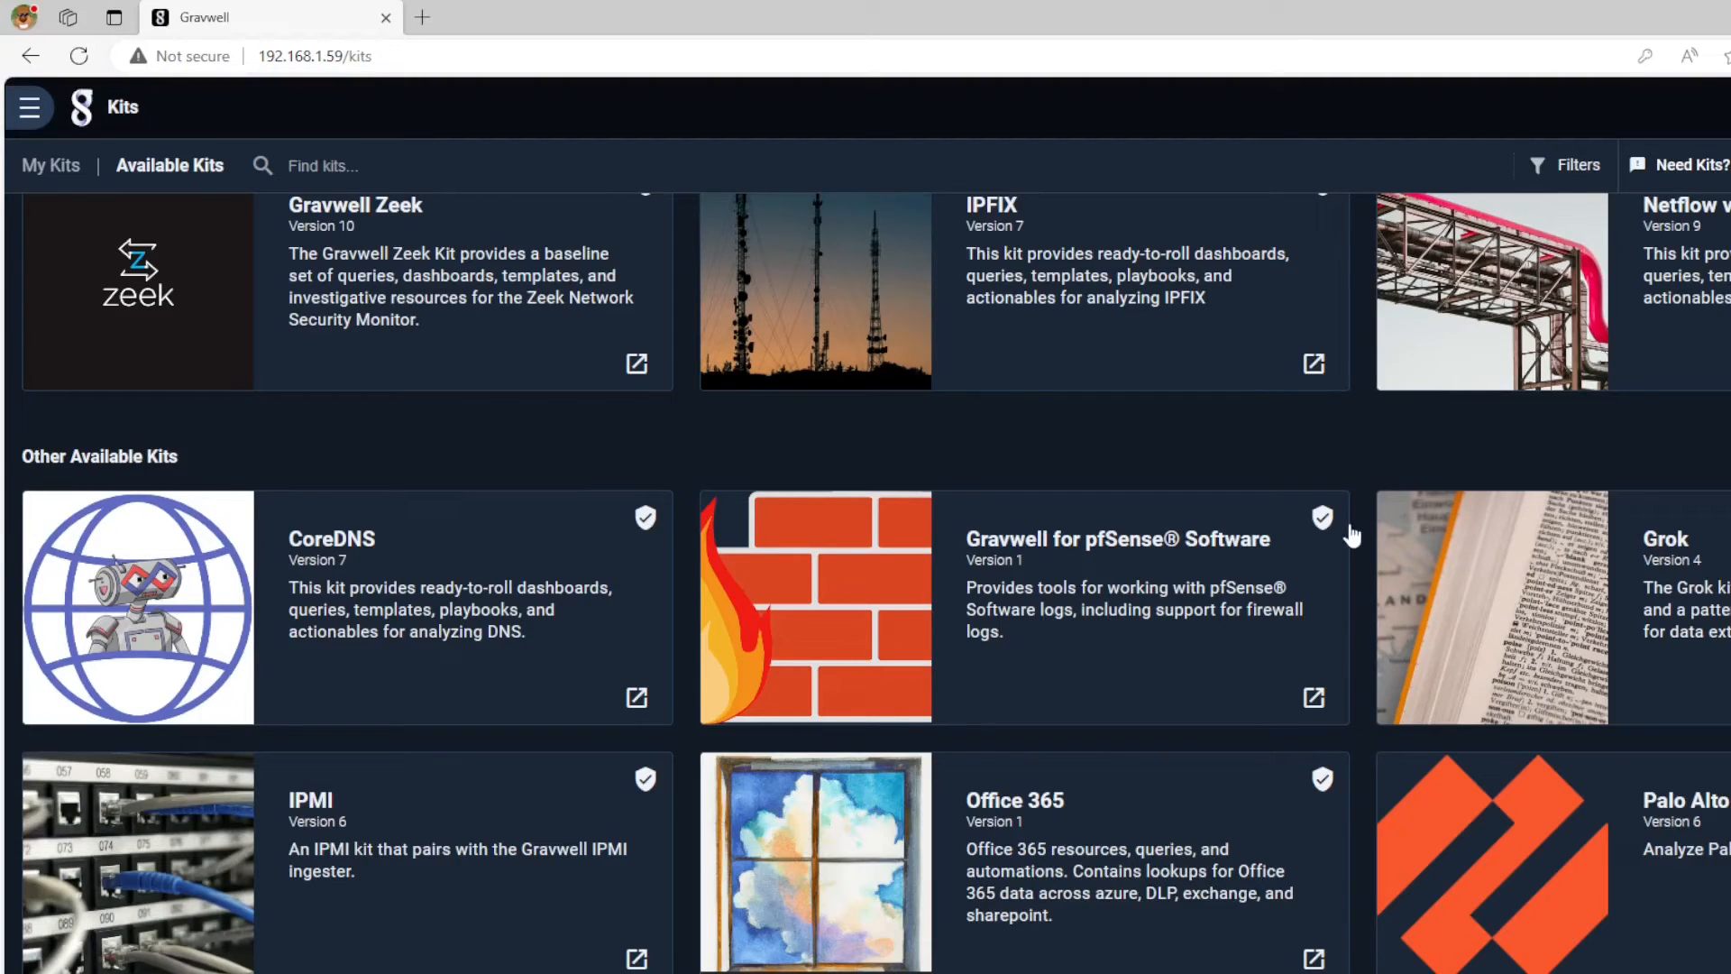
{"action": "scroll", "coordinate": [1578, 812], "scroll_direction": "down", "scroll_amount": 3}
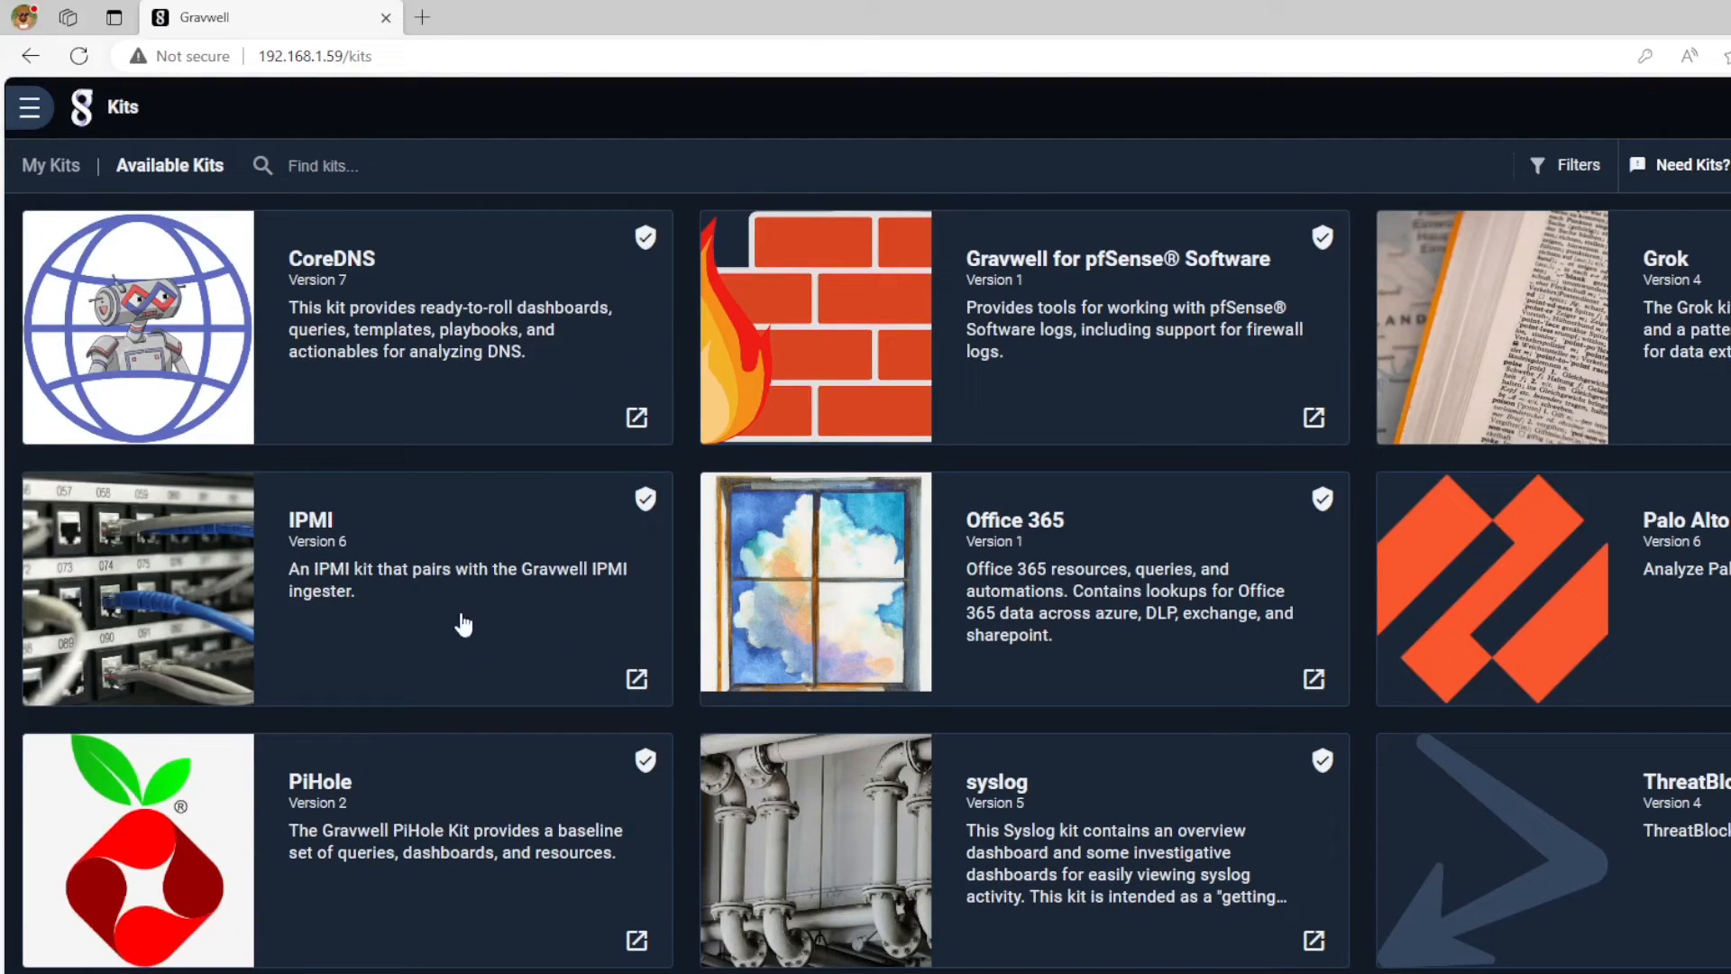
{"action": "scroll", "coordinate": [341, 857], "scroll_direction": "down", "scroll_amount": 1}
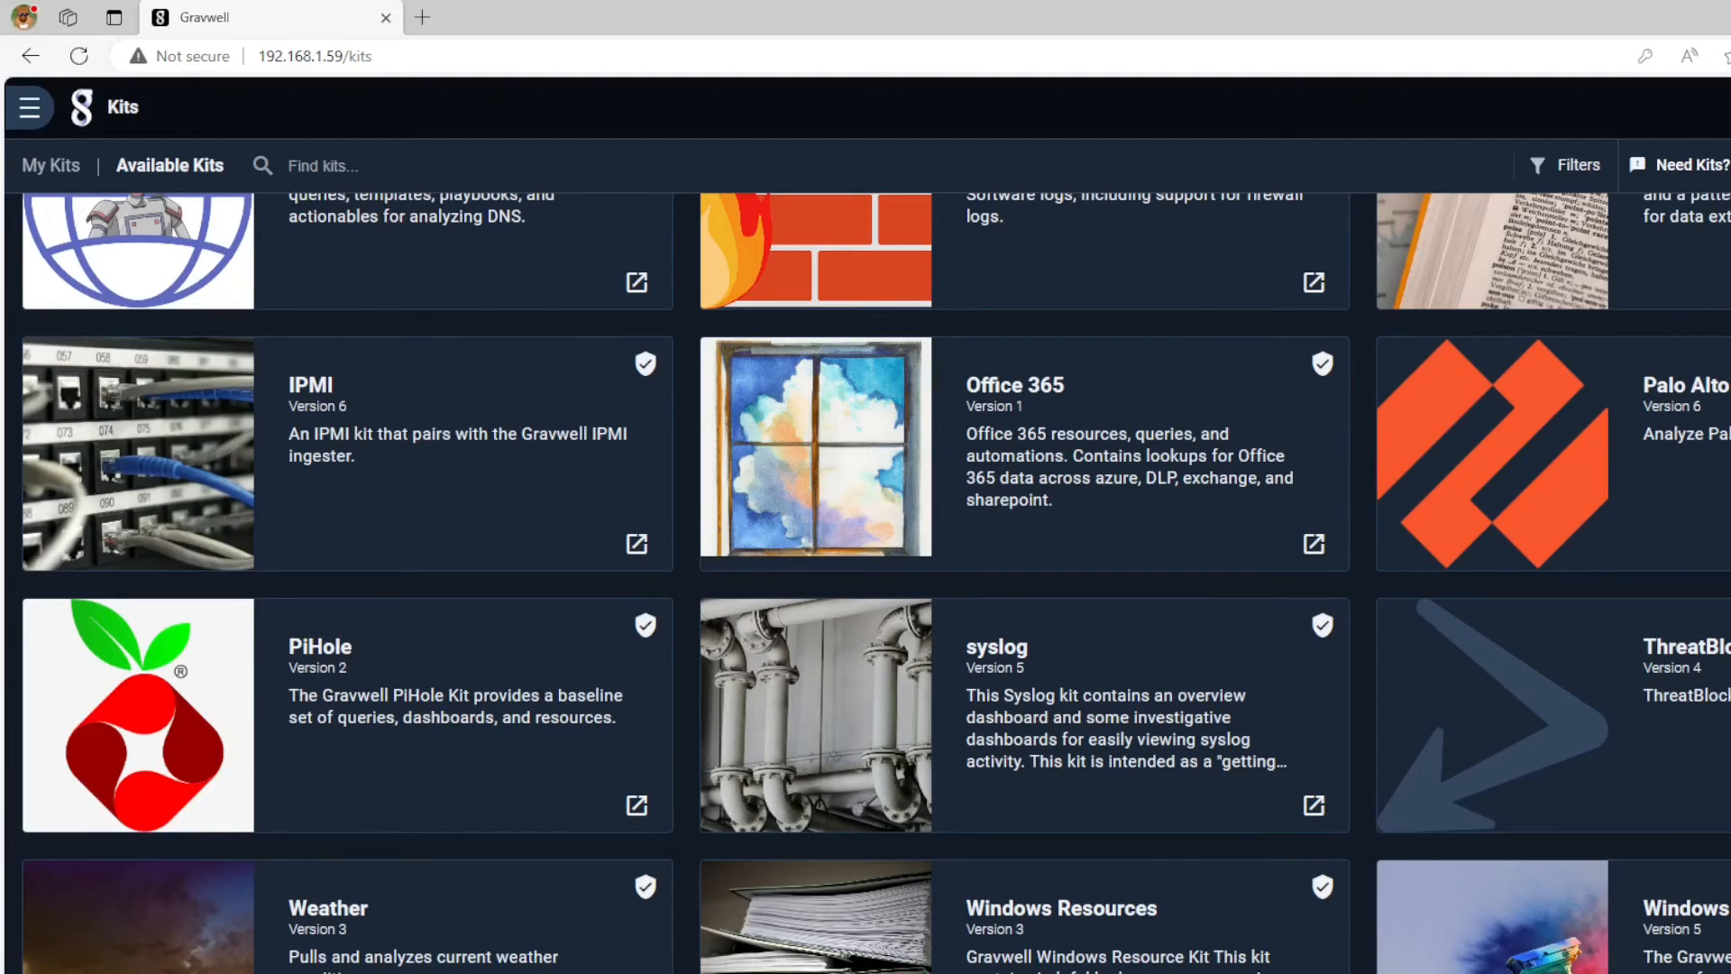
{"action": "scroll", "coordinate": [874, 582], "scroll_direction": "up", "scroll_amount": 5}
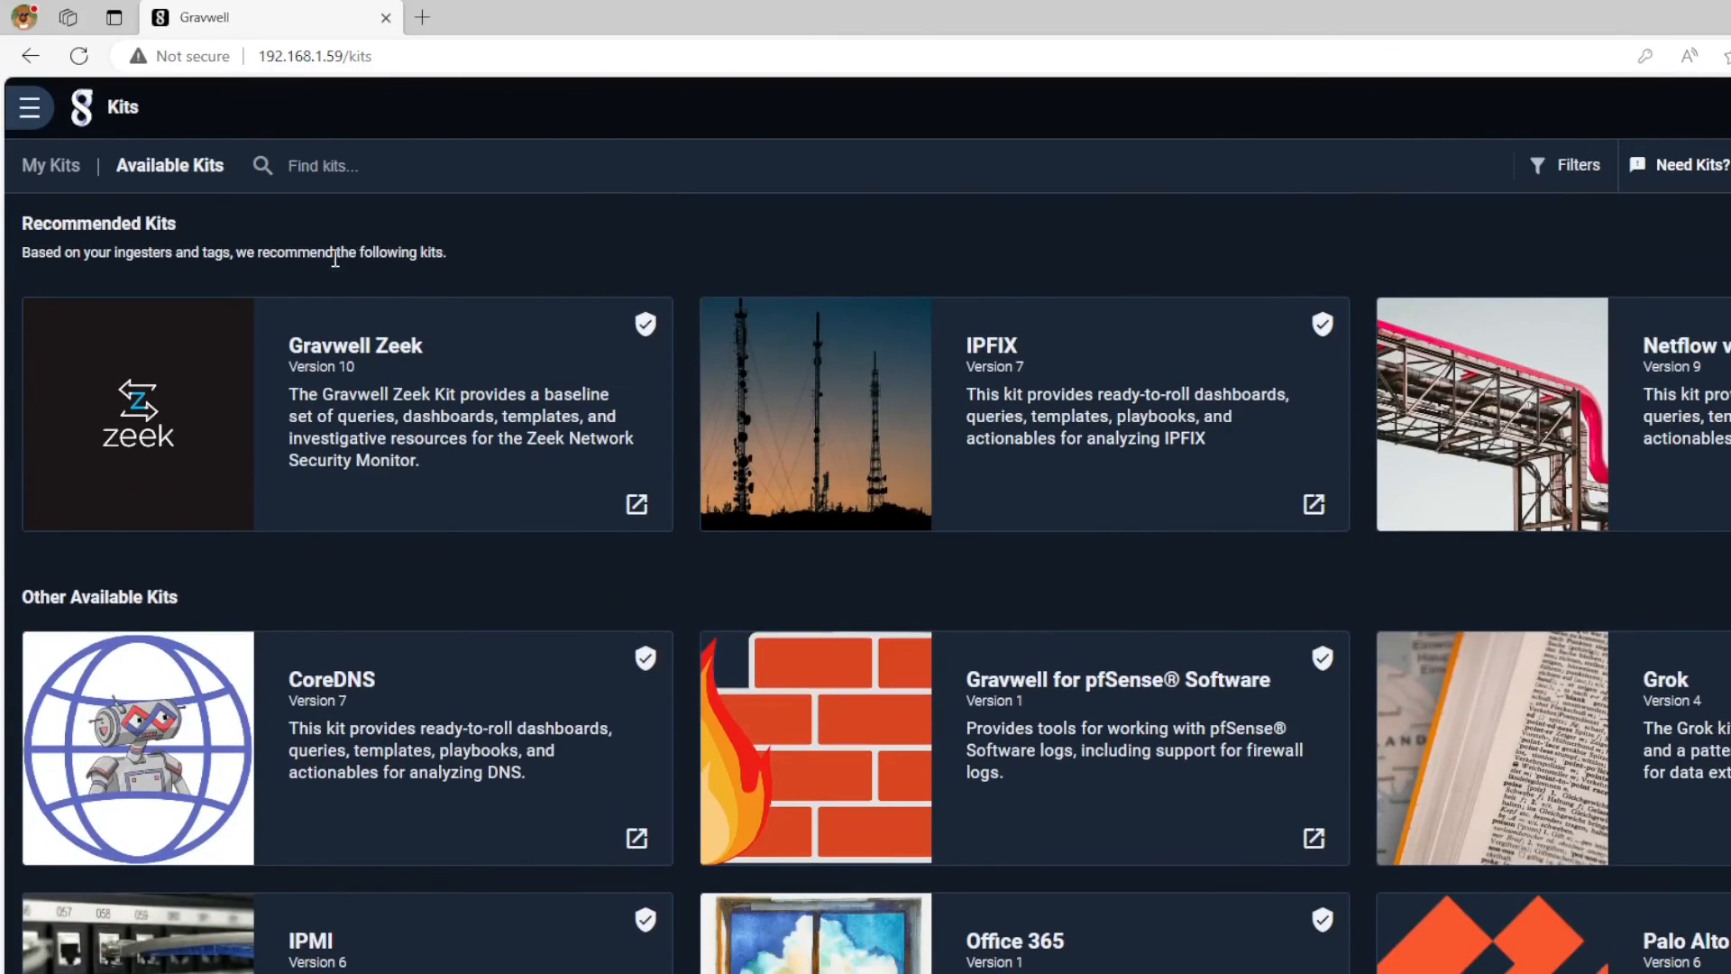
Open the staged Linux Syslog kit from the user's own kits, start its deployment and review the kit contents.
{"action": "left_click", "coordinate": [46, 166]}
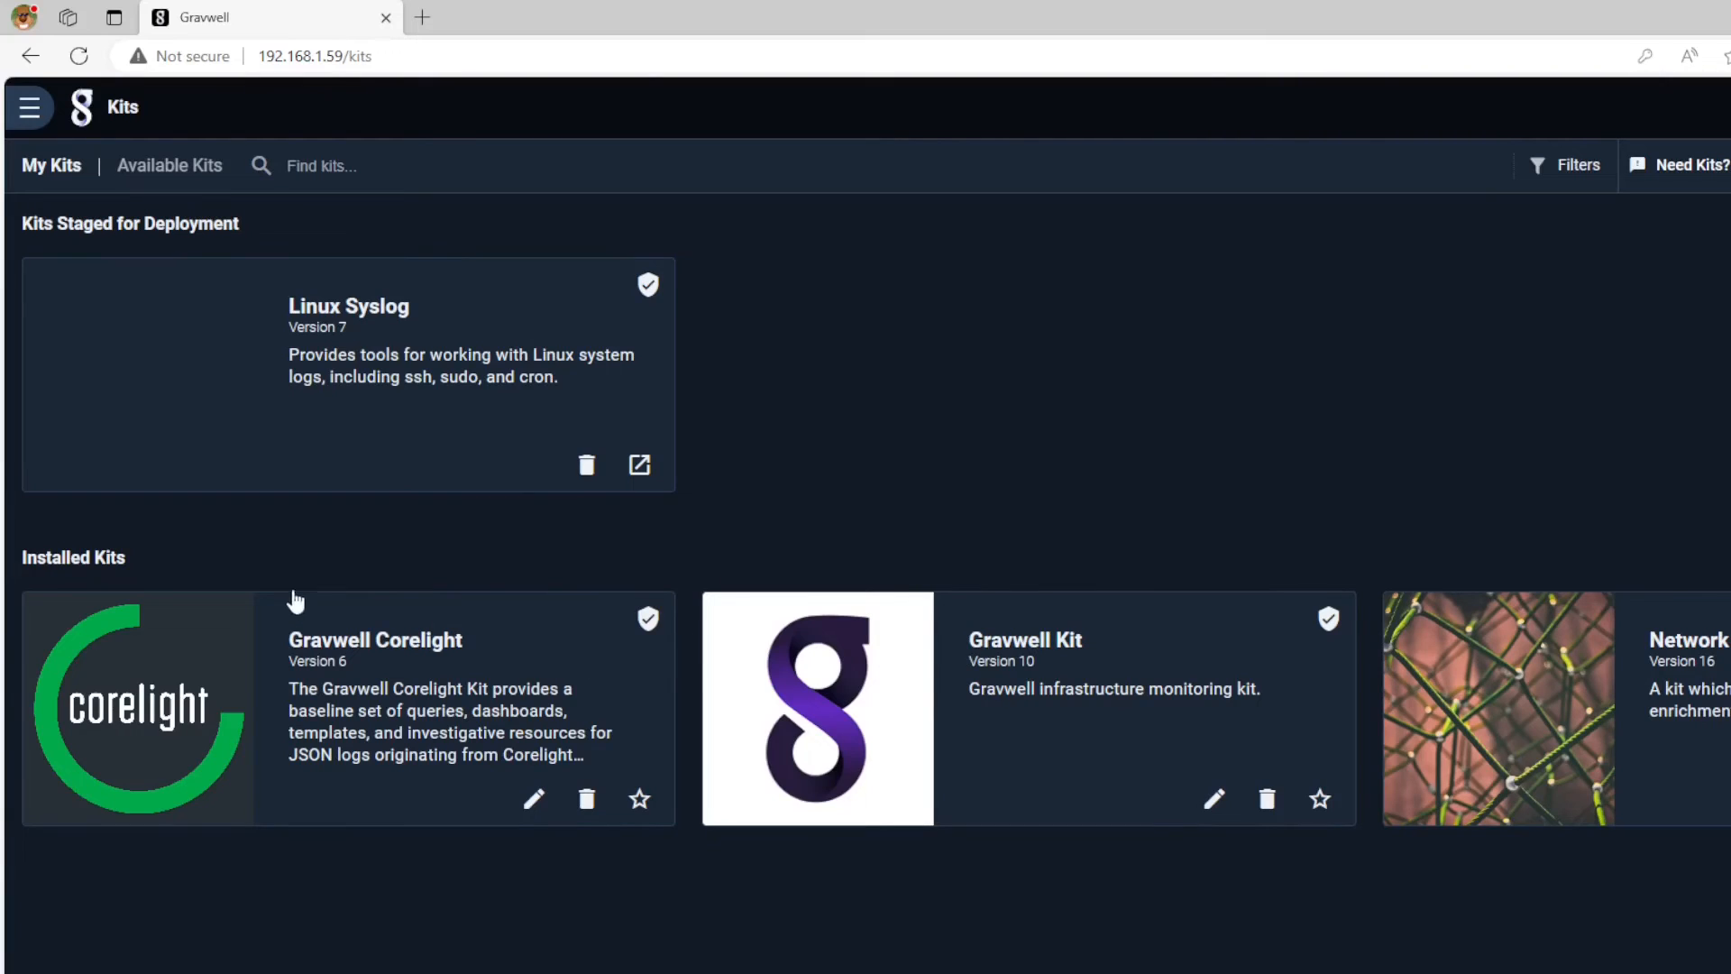
{"action": "left_click", "coordinate": [487, 329]}
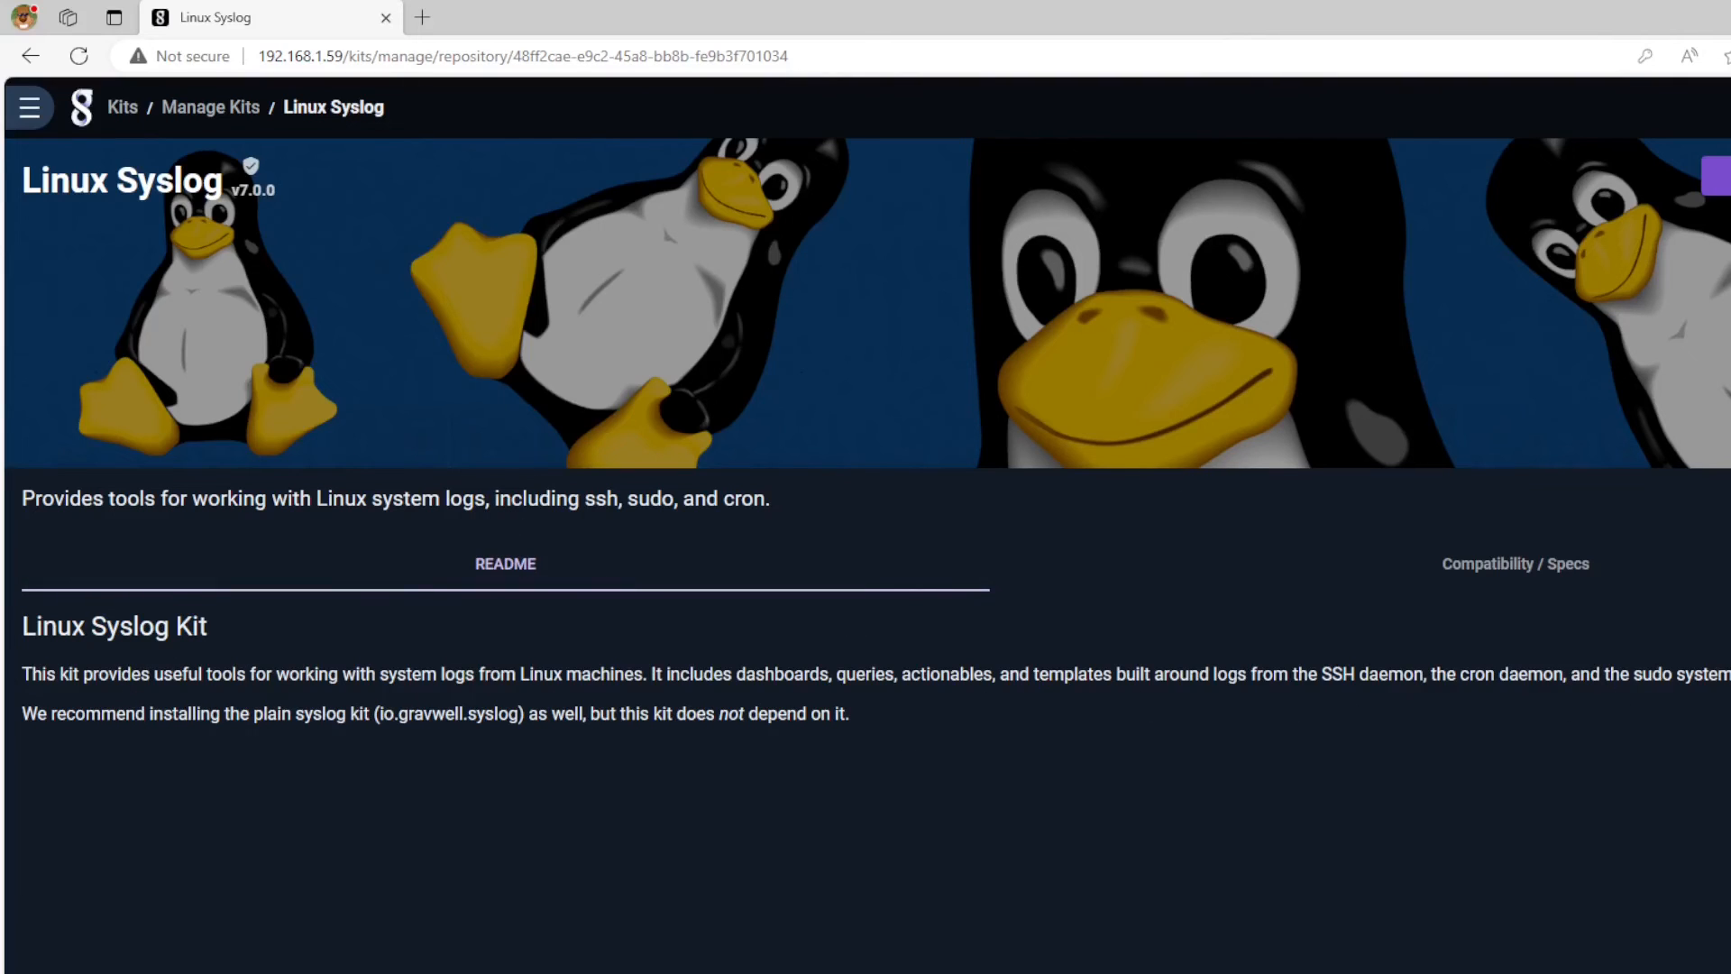
{"action": "left_click", "coordinate": [1717, 176]}
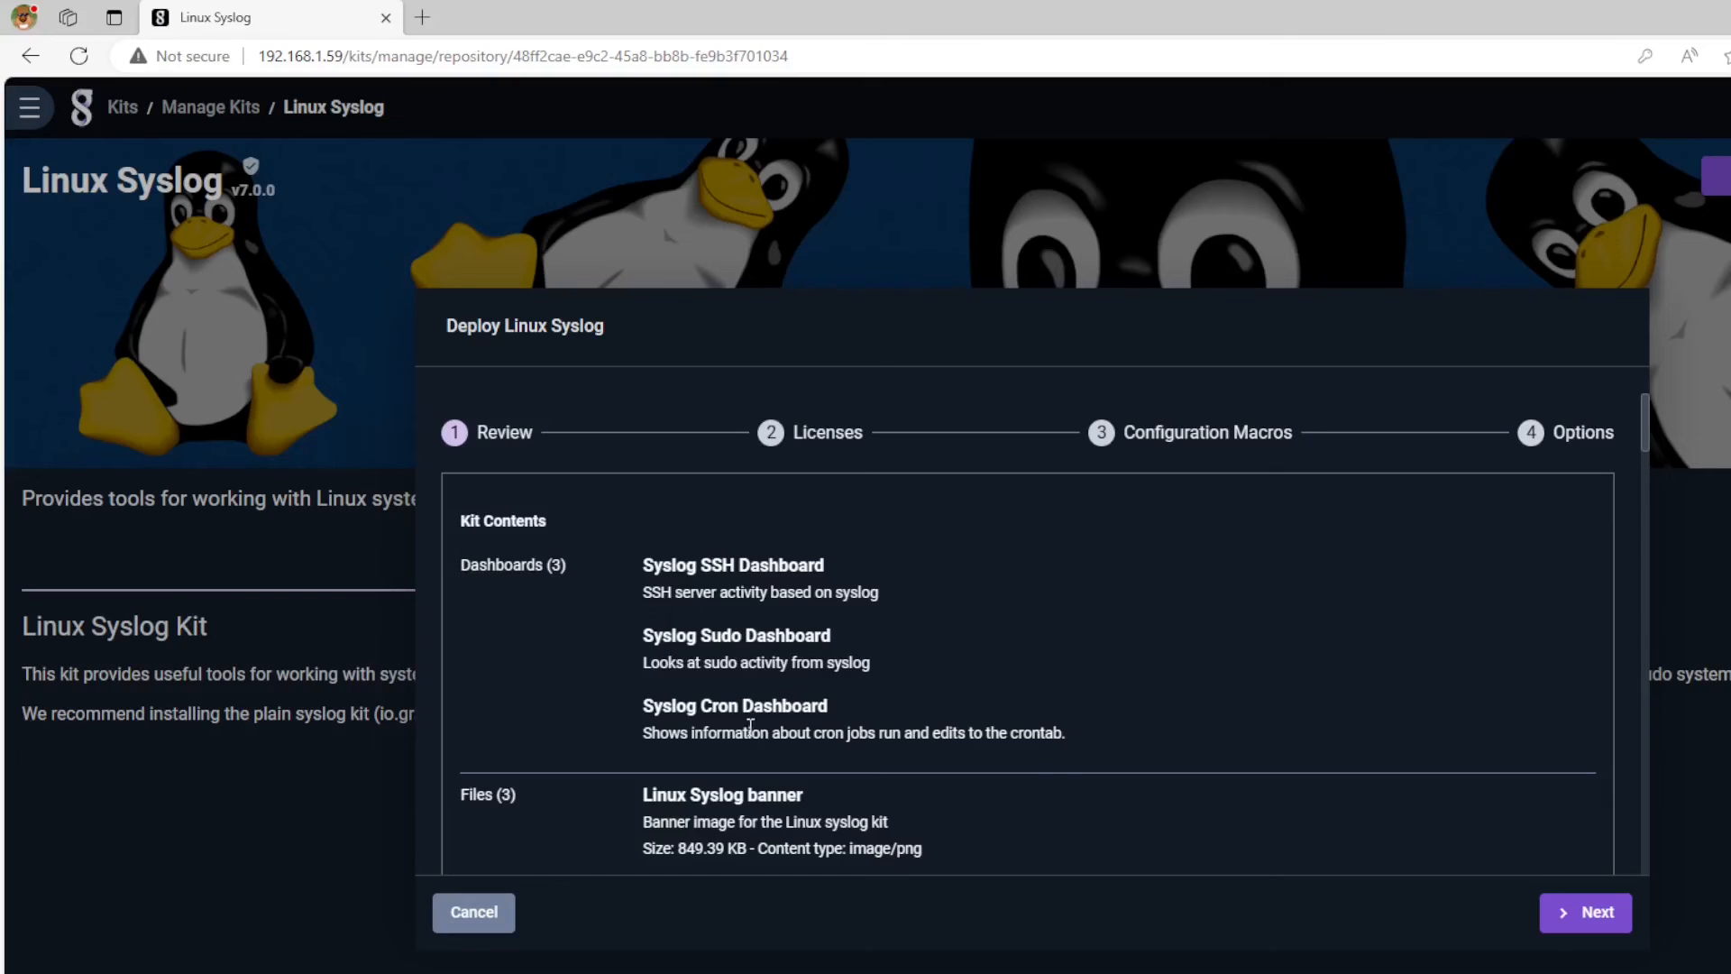
{"action": "scroll", "coordinate": [748, 726], "scroll_direction": "down", "scroll_amount": 3}
{"action": "scroll", "coordinate": [730, 689], "scroll_direction": "down", "scroll_amount": 2}
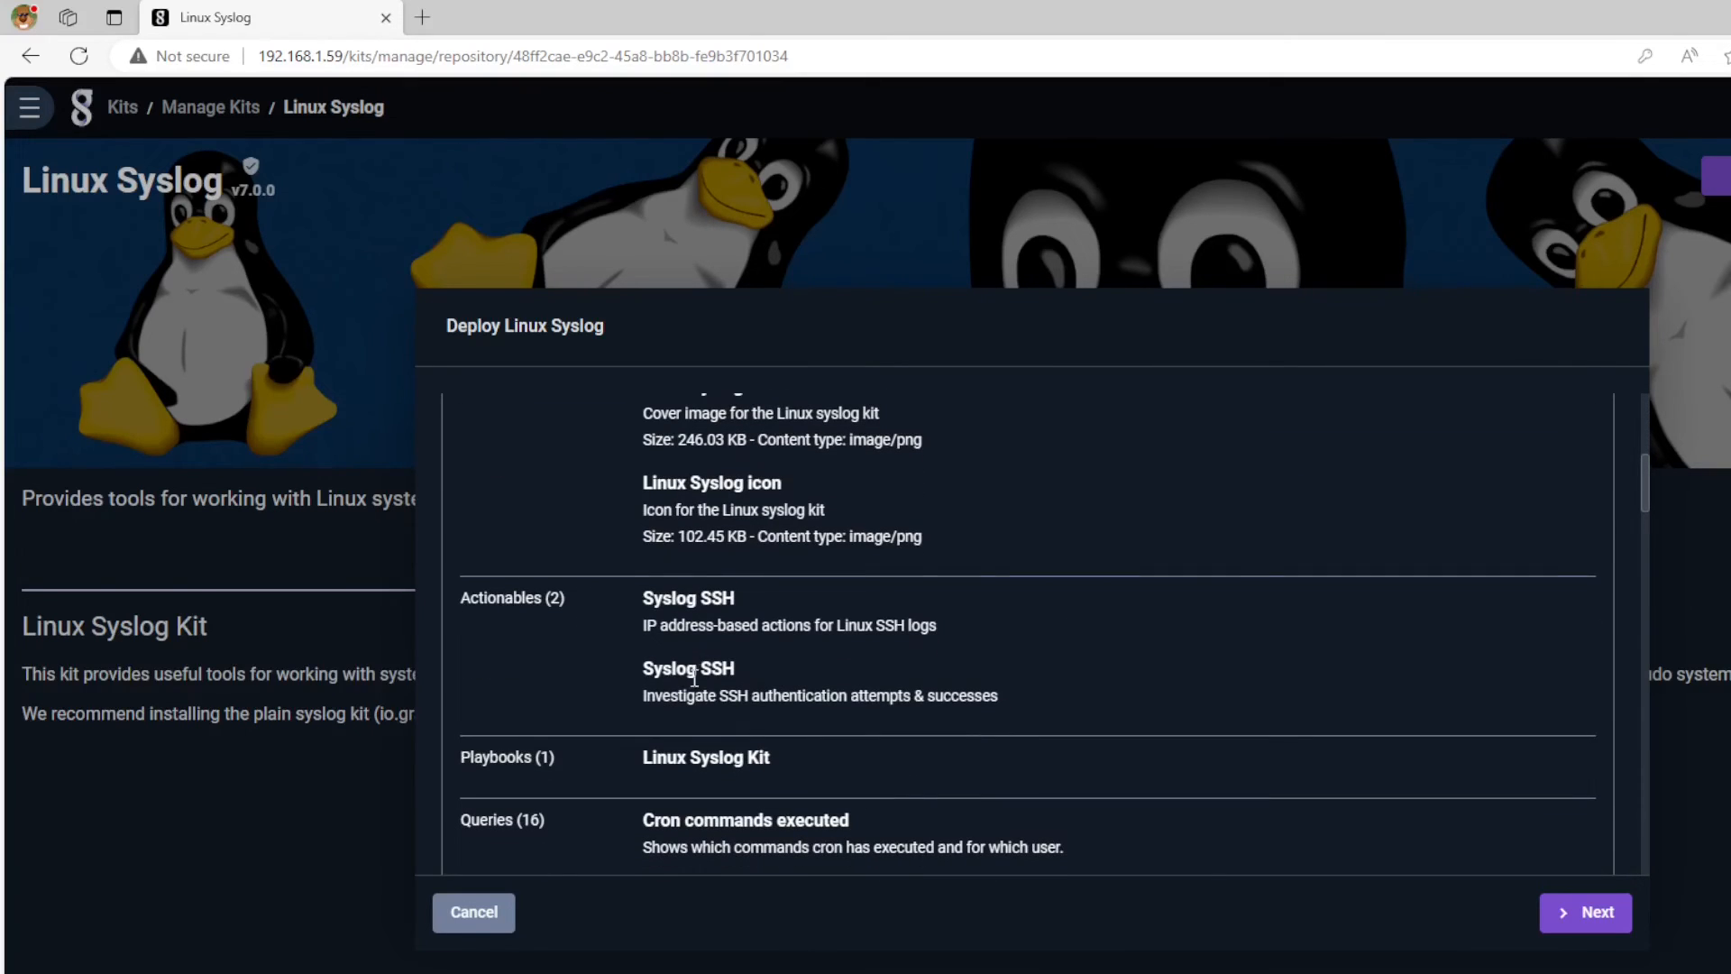
{"action": "scroll", "coordinate": [732, 619], "scroll_direction": "down", "scroll_amount": 4}
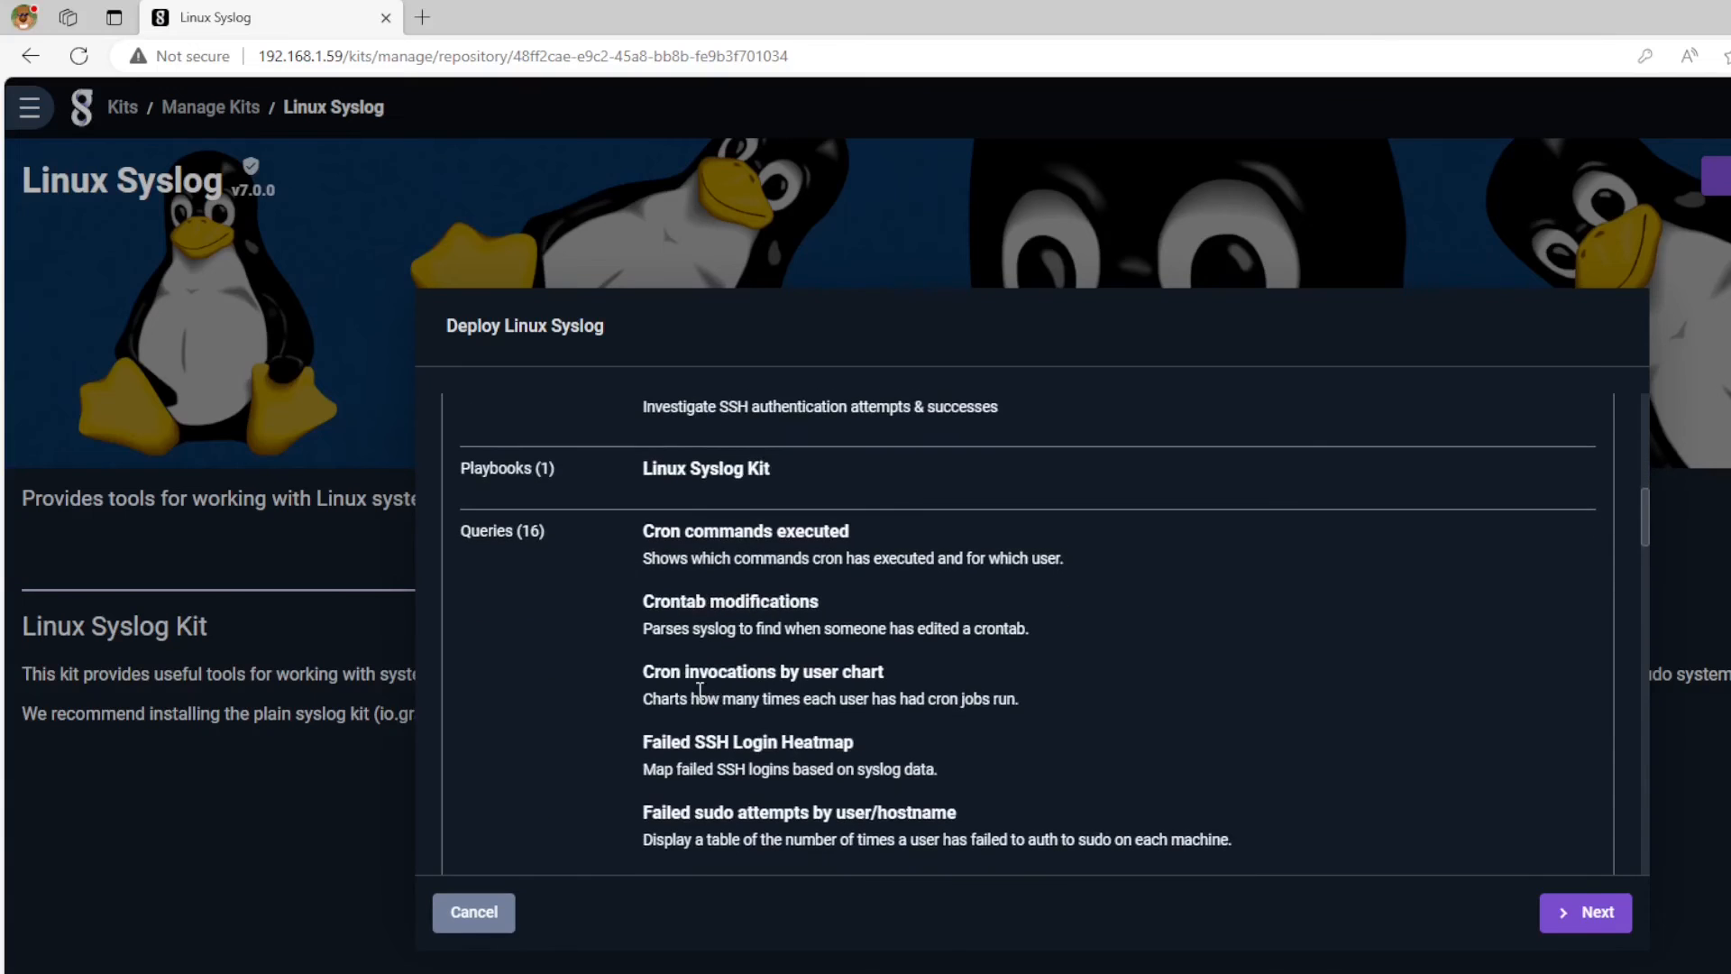
{"action": "scroll", "coordinate": [690, 673], "scroll_direction": "down", "scroll_amount": 9}
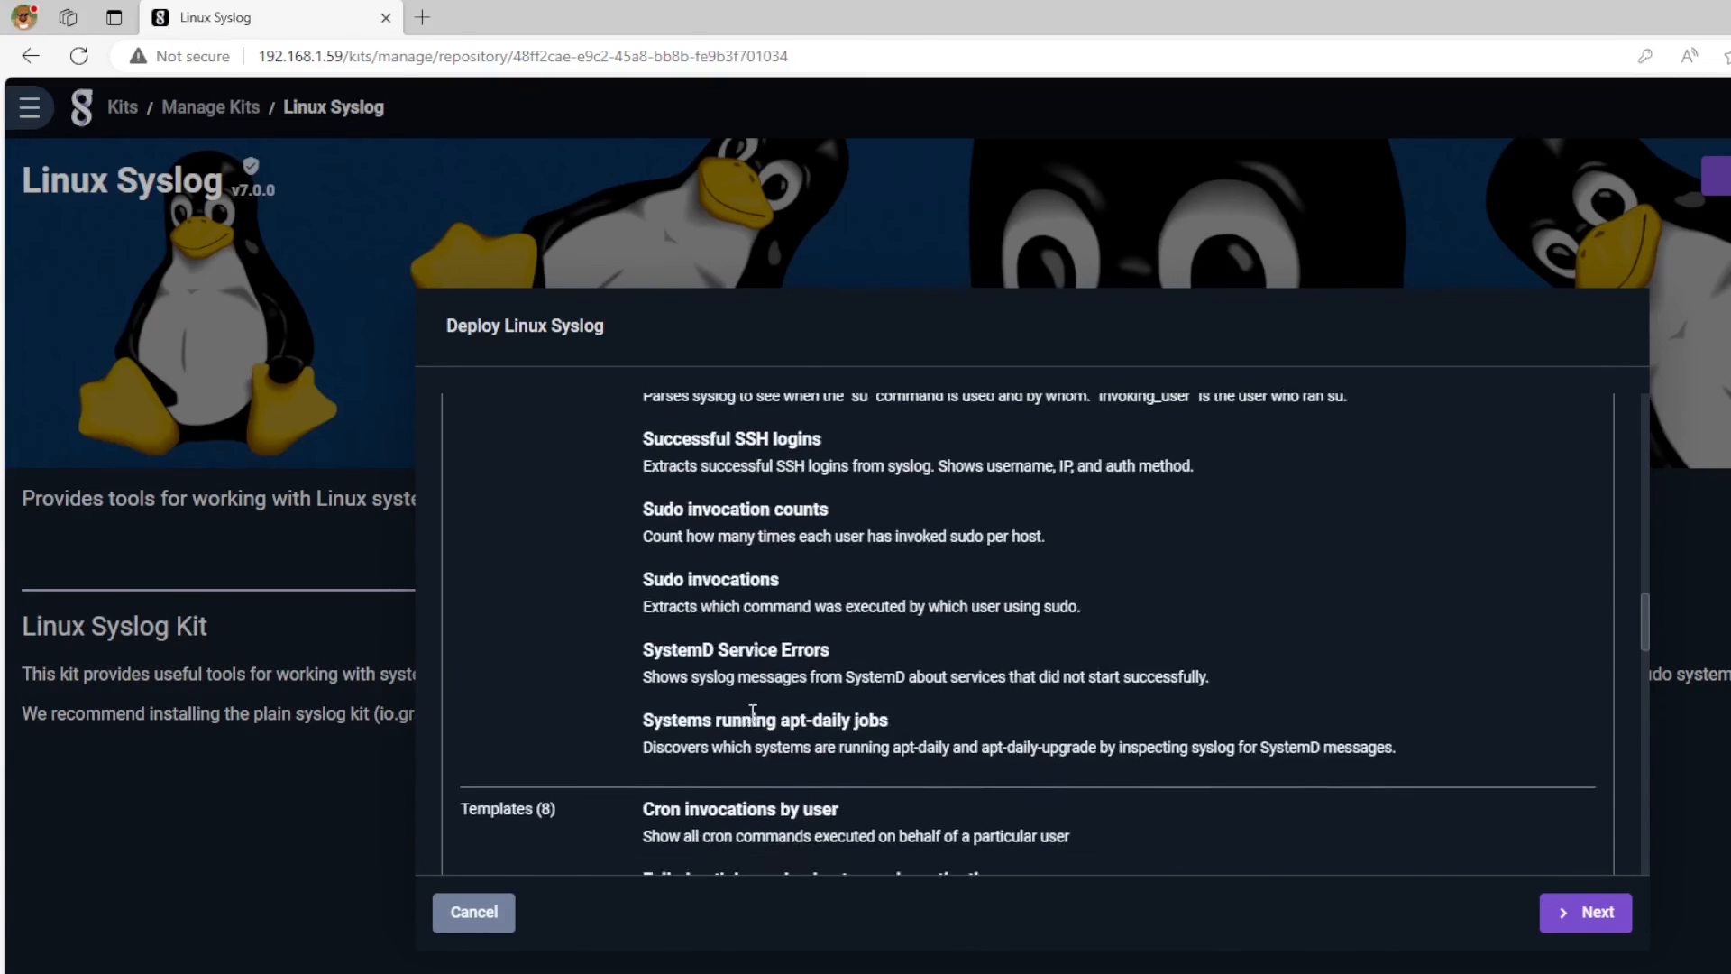
Accept the kit's license, keep the default SYSLOG macro, and deploy Linux Syslog with Override Existing Items and Global Installation enabled.
{"action": "left_click", "coordinate": [1588, 912]}
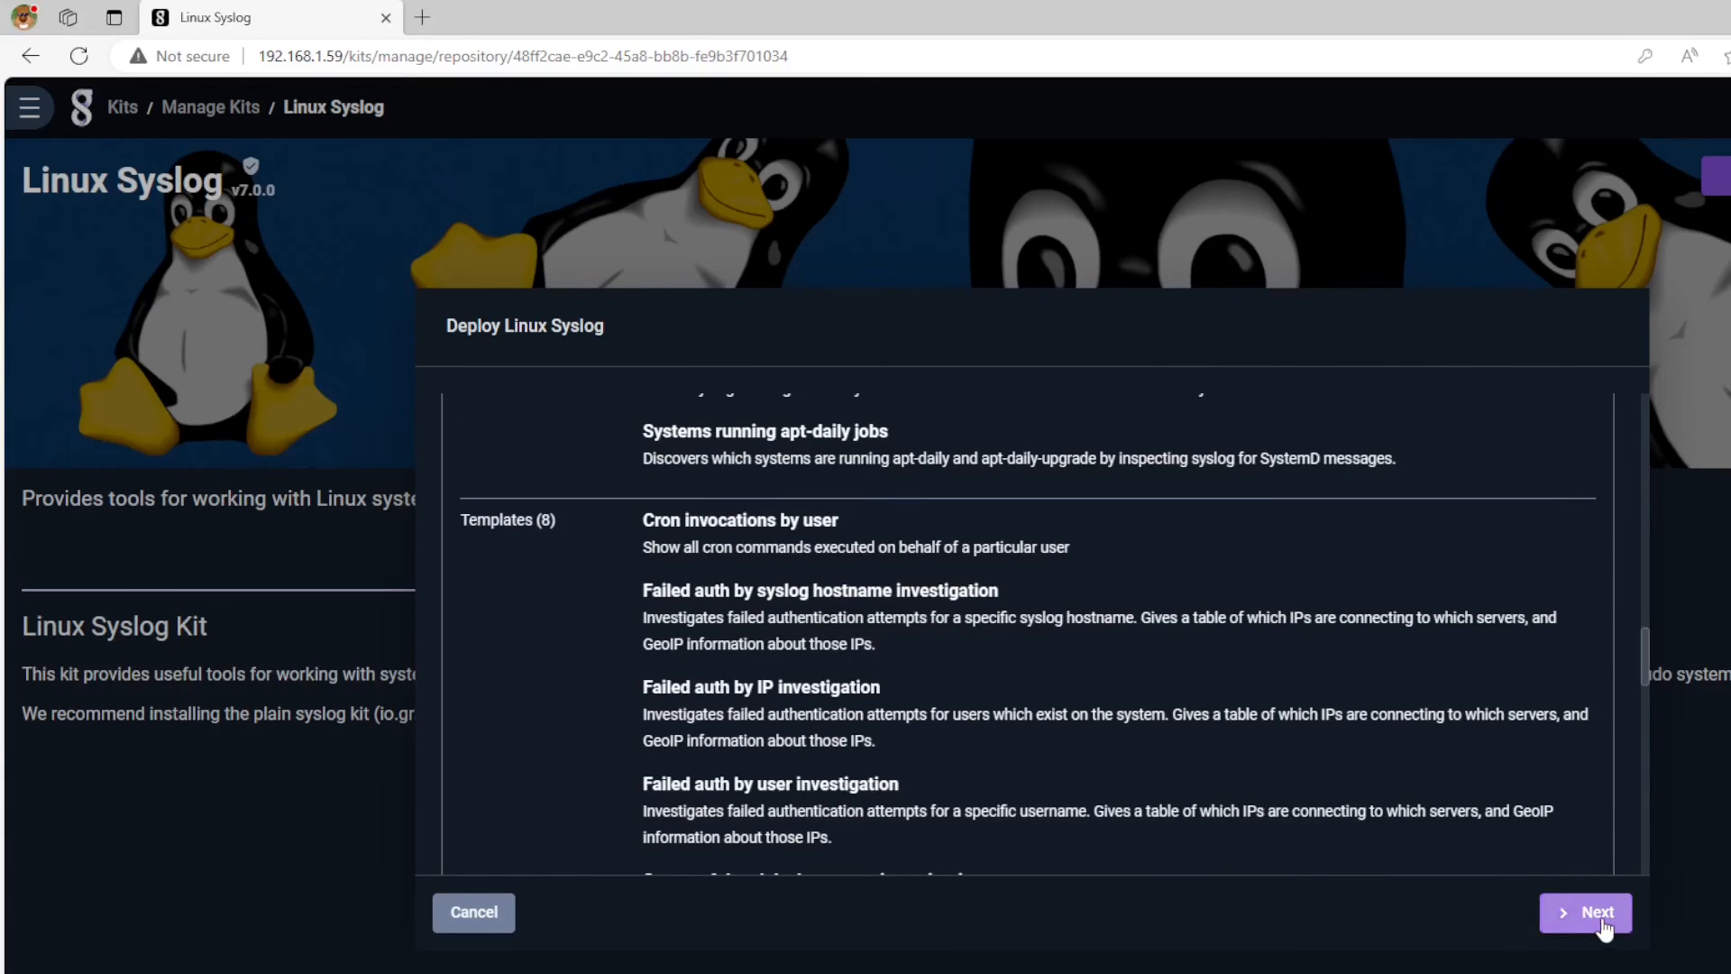
{"action": "scroll", "coordinate": [1308, 763], "scroll_direction": "down", "scroll_amount": 15}
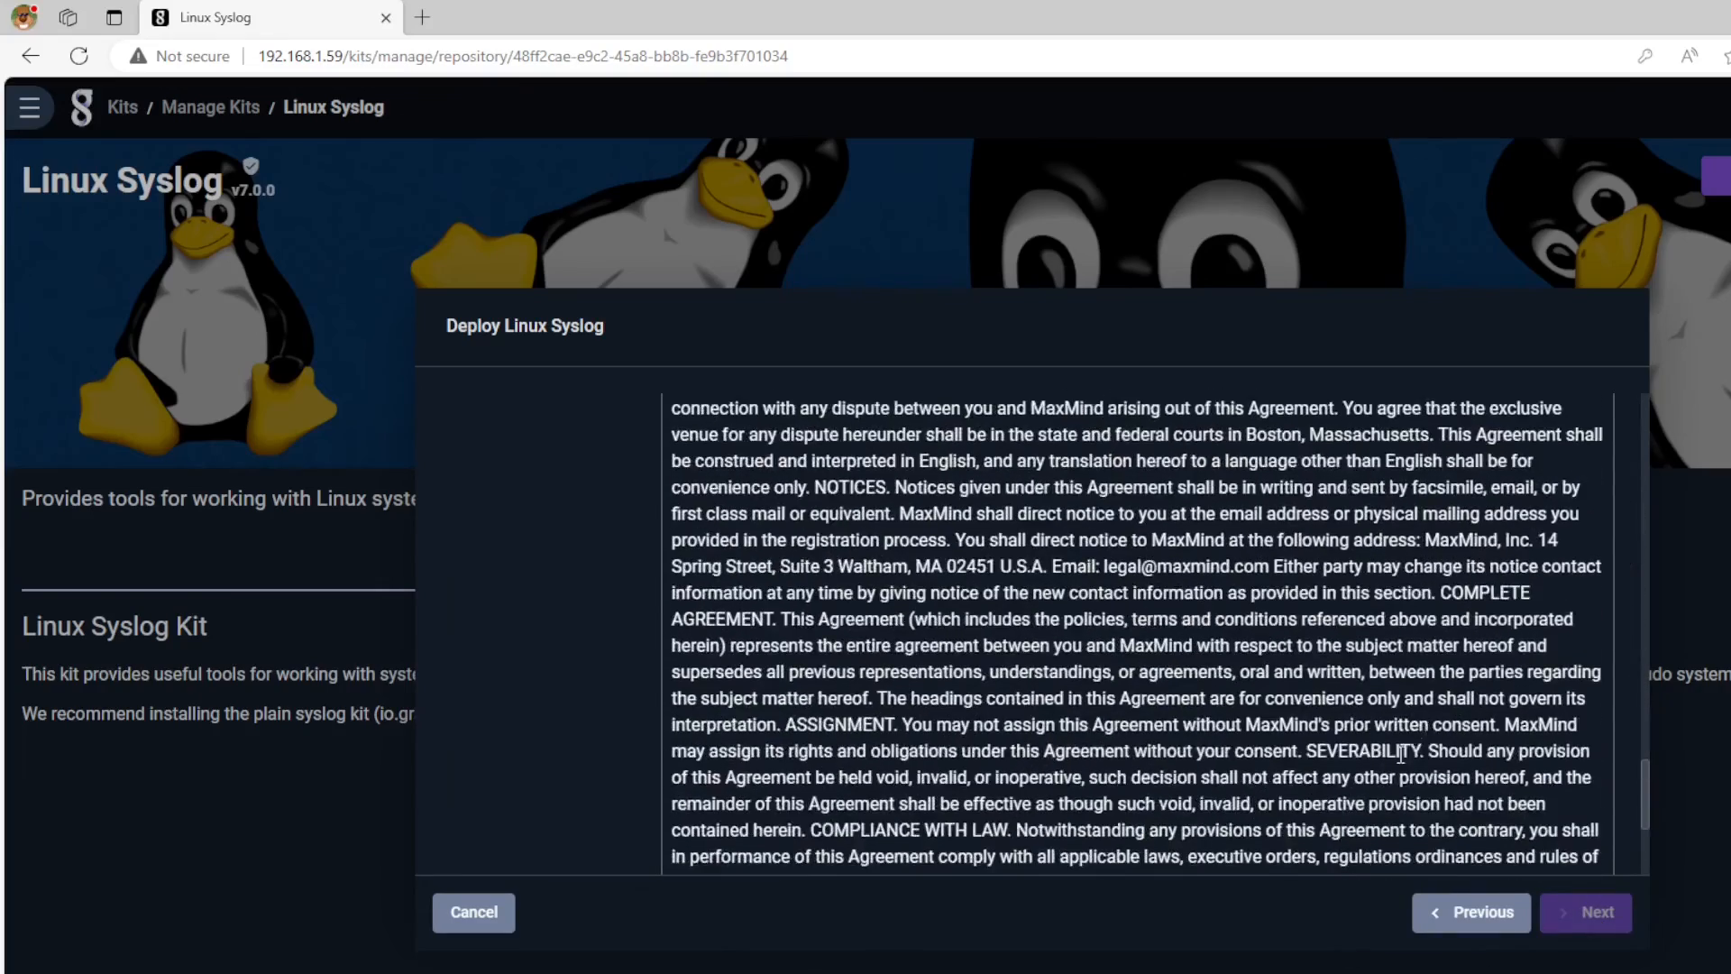
{"action": "left_click", "coordinate": [823, 808]}
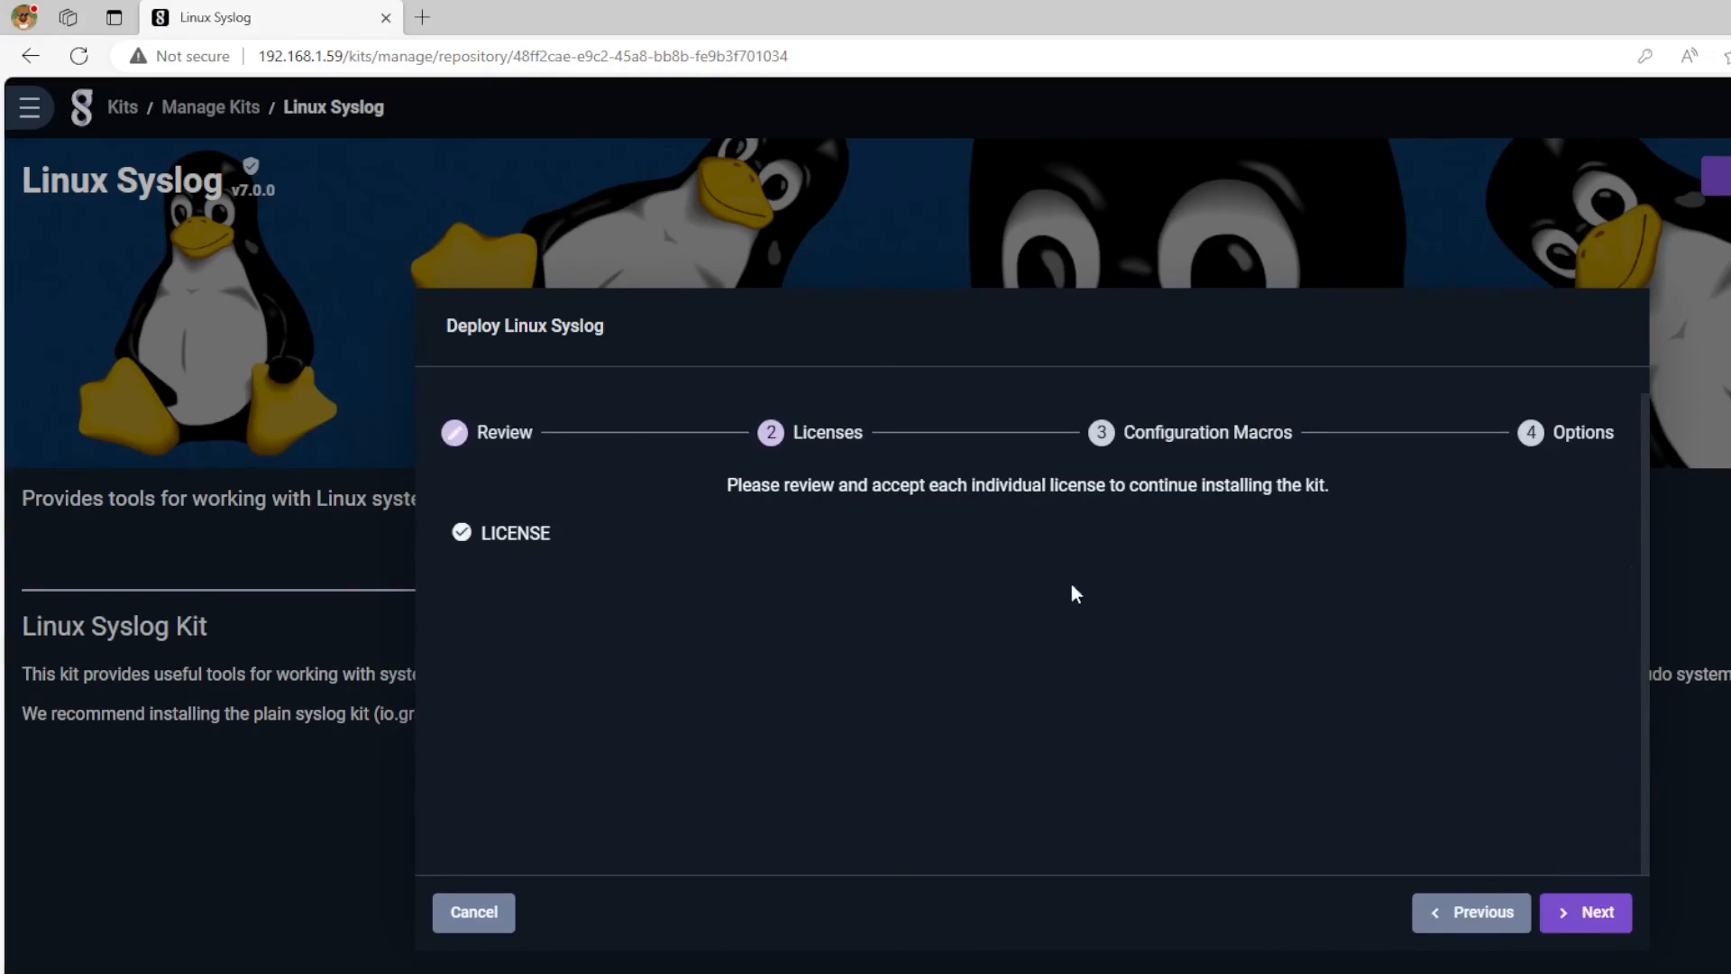
{"action": "left_click", "coordinate": [1582, 911]}
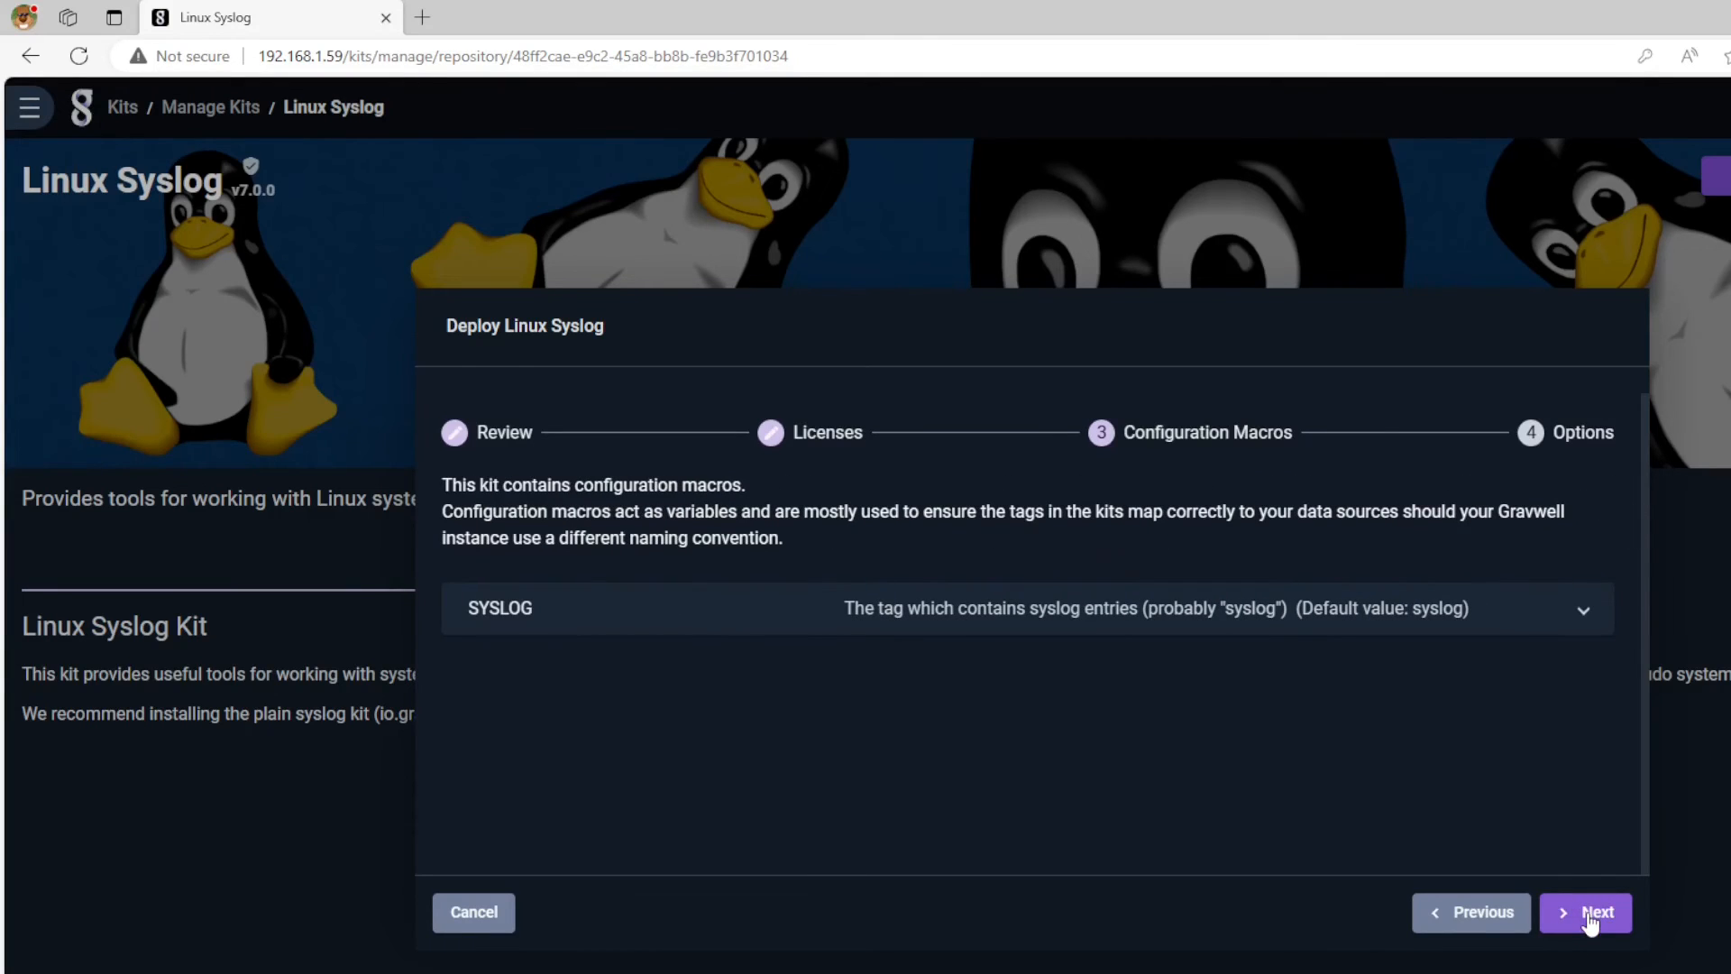
{"action": "left_click", "coordinate": [1589, 913]}
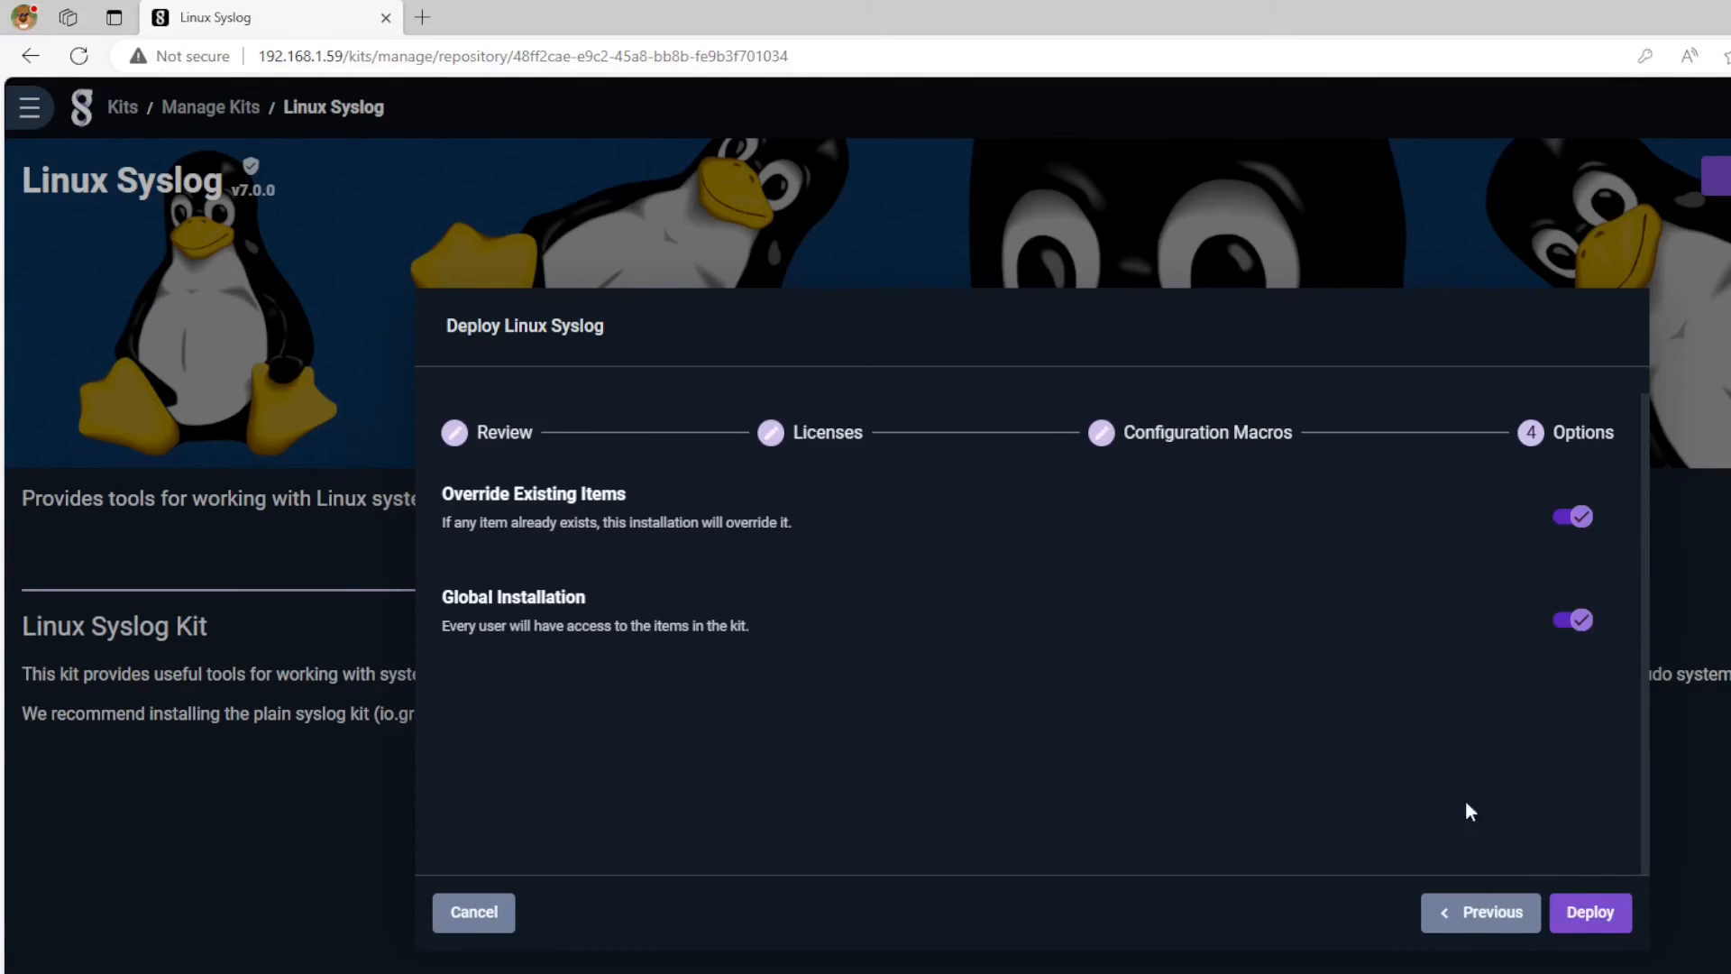
{"action": "left_click", "coordinate": [1583, 910]}
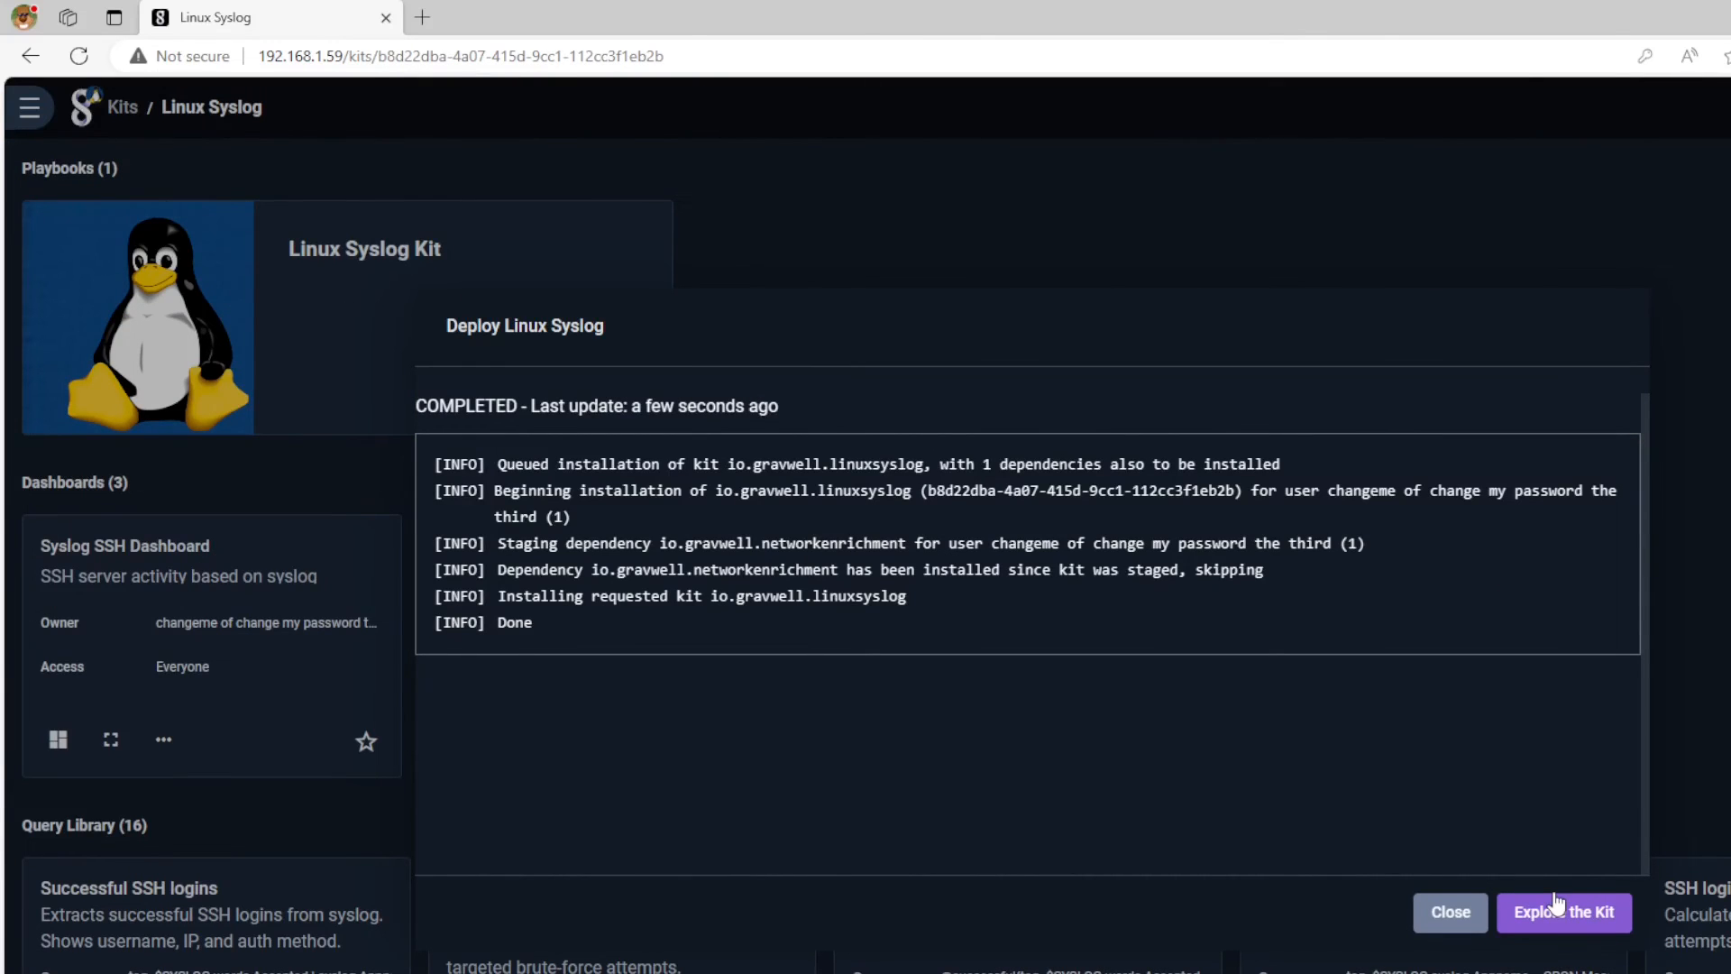
Explore the deployed Linux Syslog kit and view the full query of "Failed SSH logins for existing users".
{"action": "left_click", "coordinate": [1555, 906]}
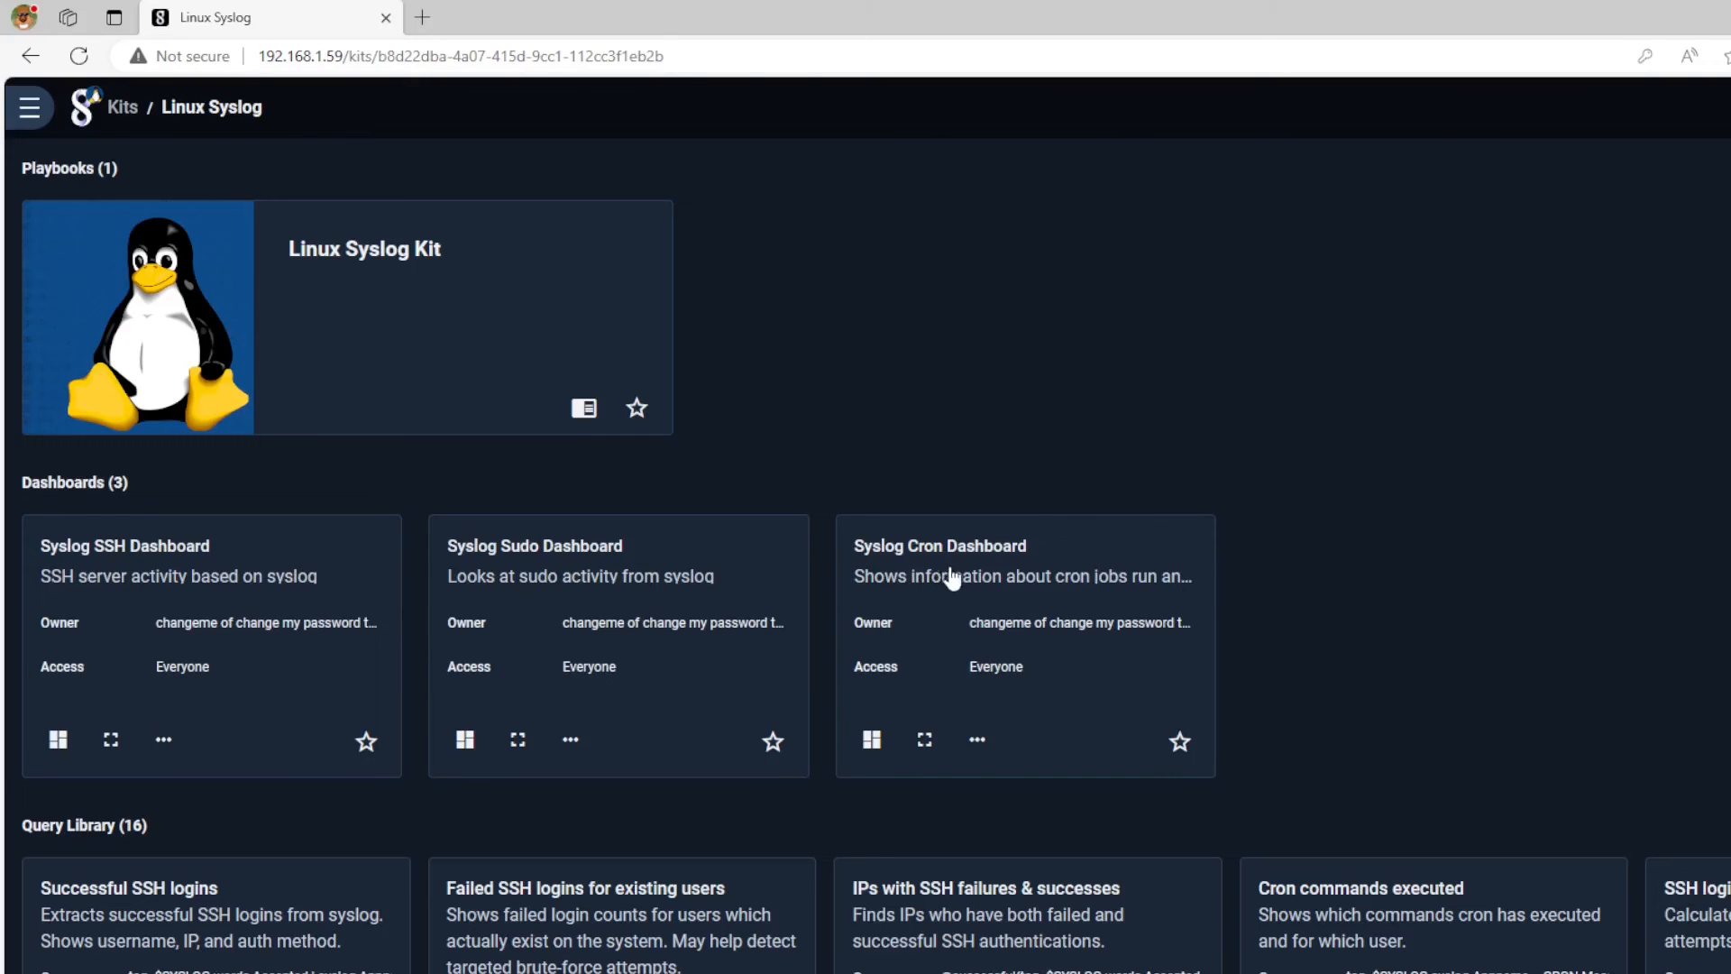
{"action": "scroll", "coordinate": [618, 839], "scroll_direction": "down", "scroll_amount": 3}
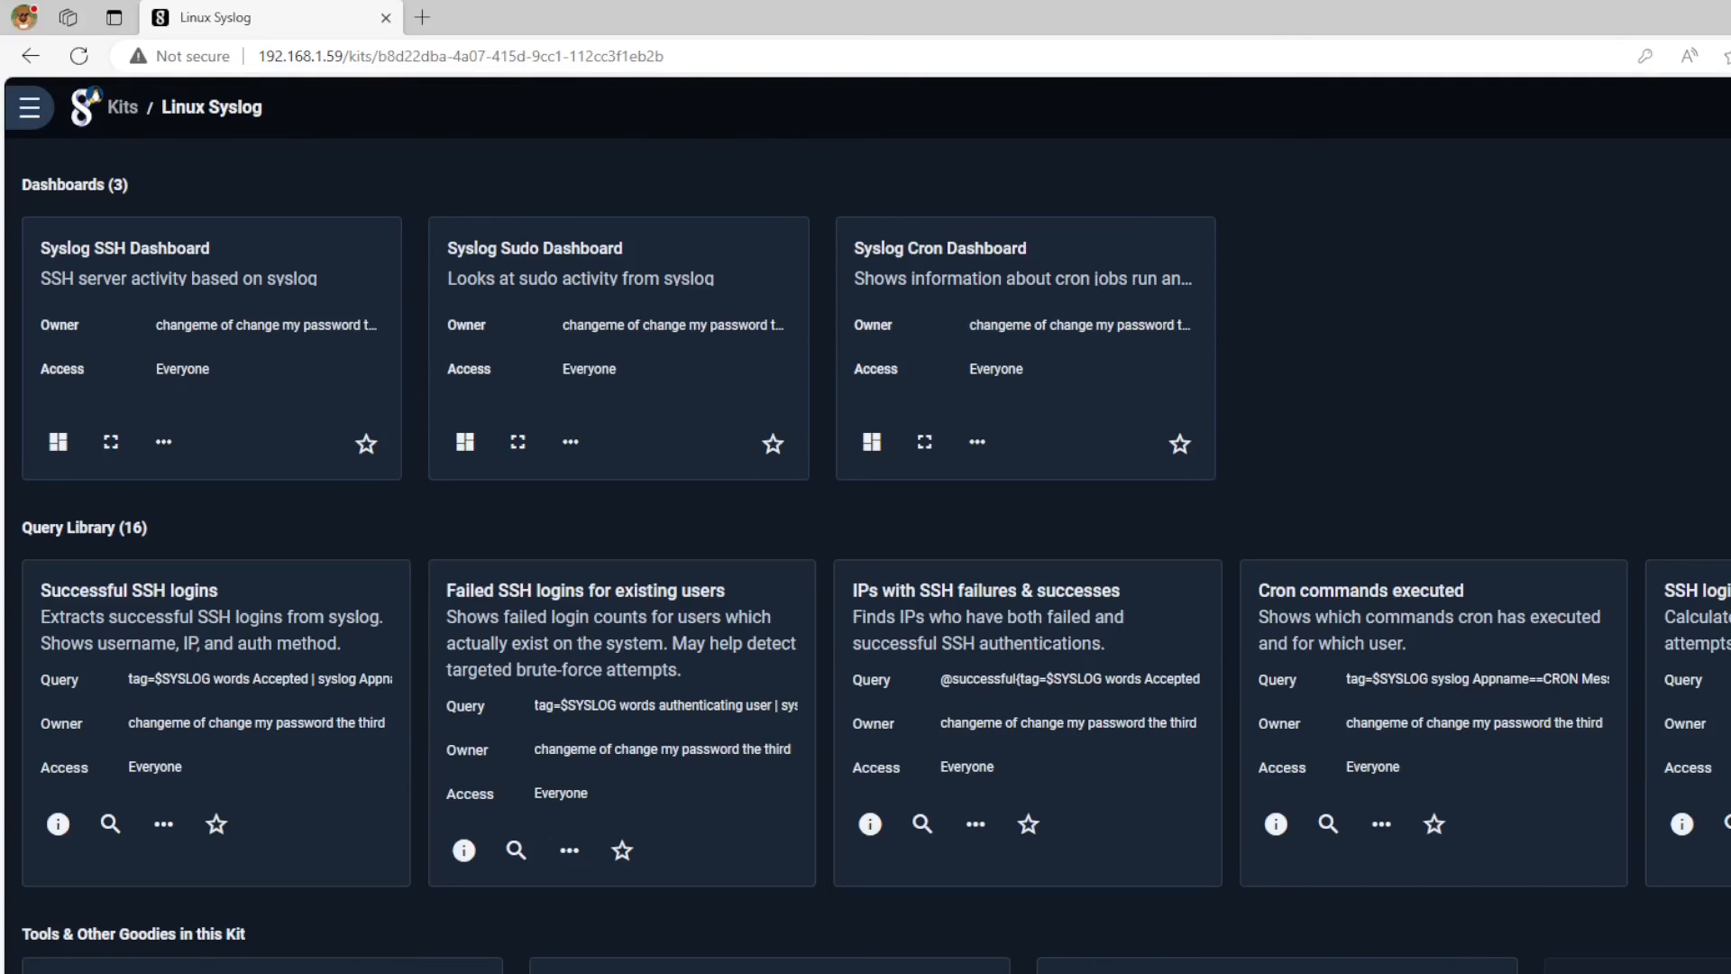
{"action": "scroll", "coordinate": [1407, 631], "scroll_direction": "up", "scroll_amount": 2}
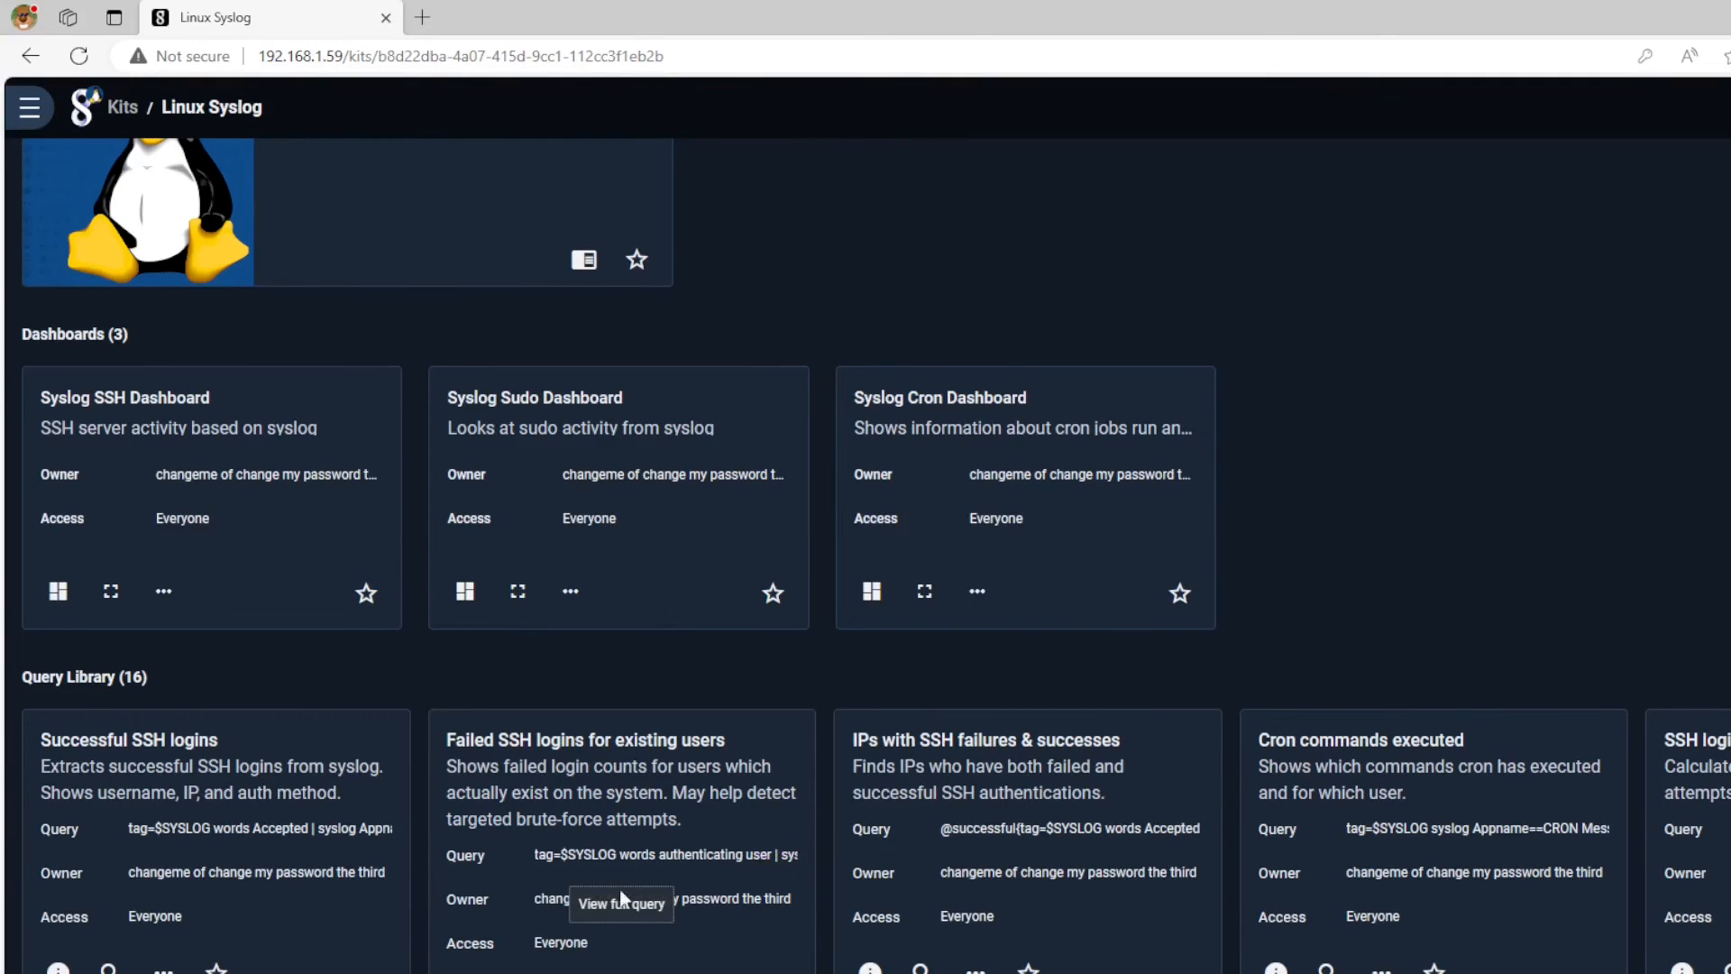
{"action": "left_click", "coordinate": [620, 855]}
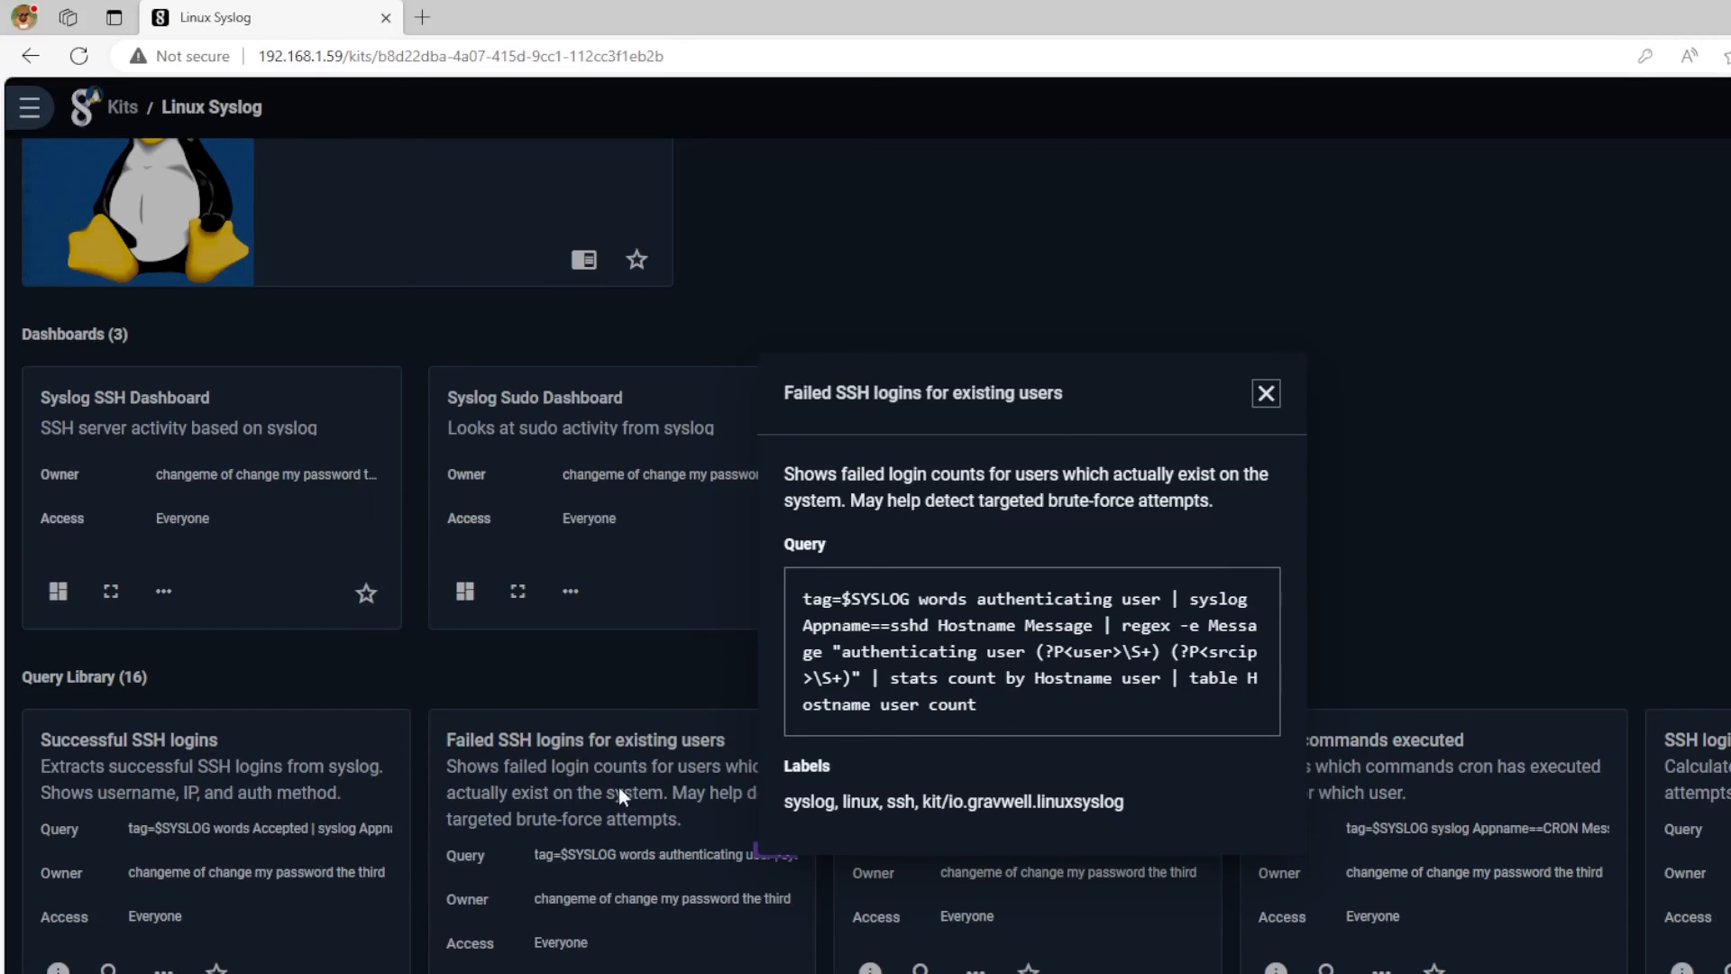
{"action": "left_click", "coordinate": [1266, 393]}
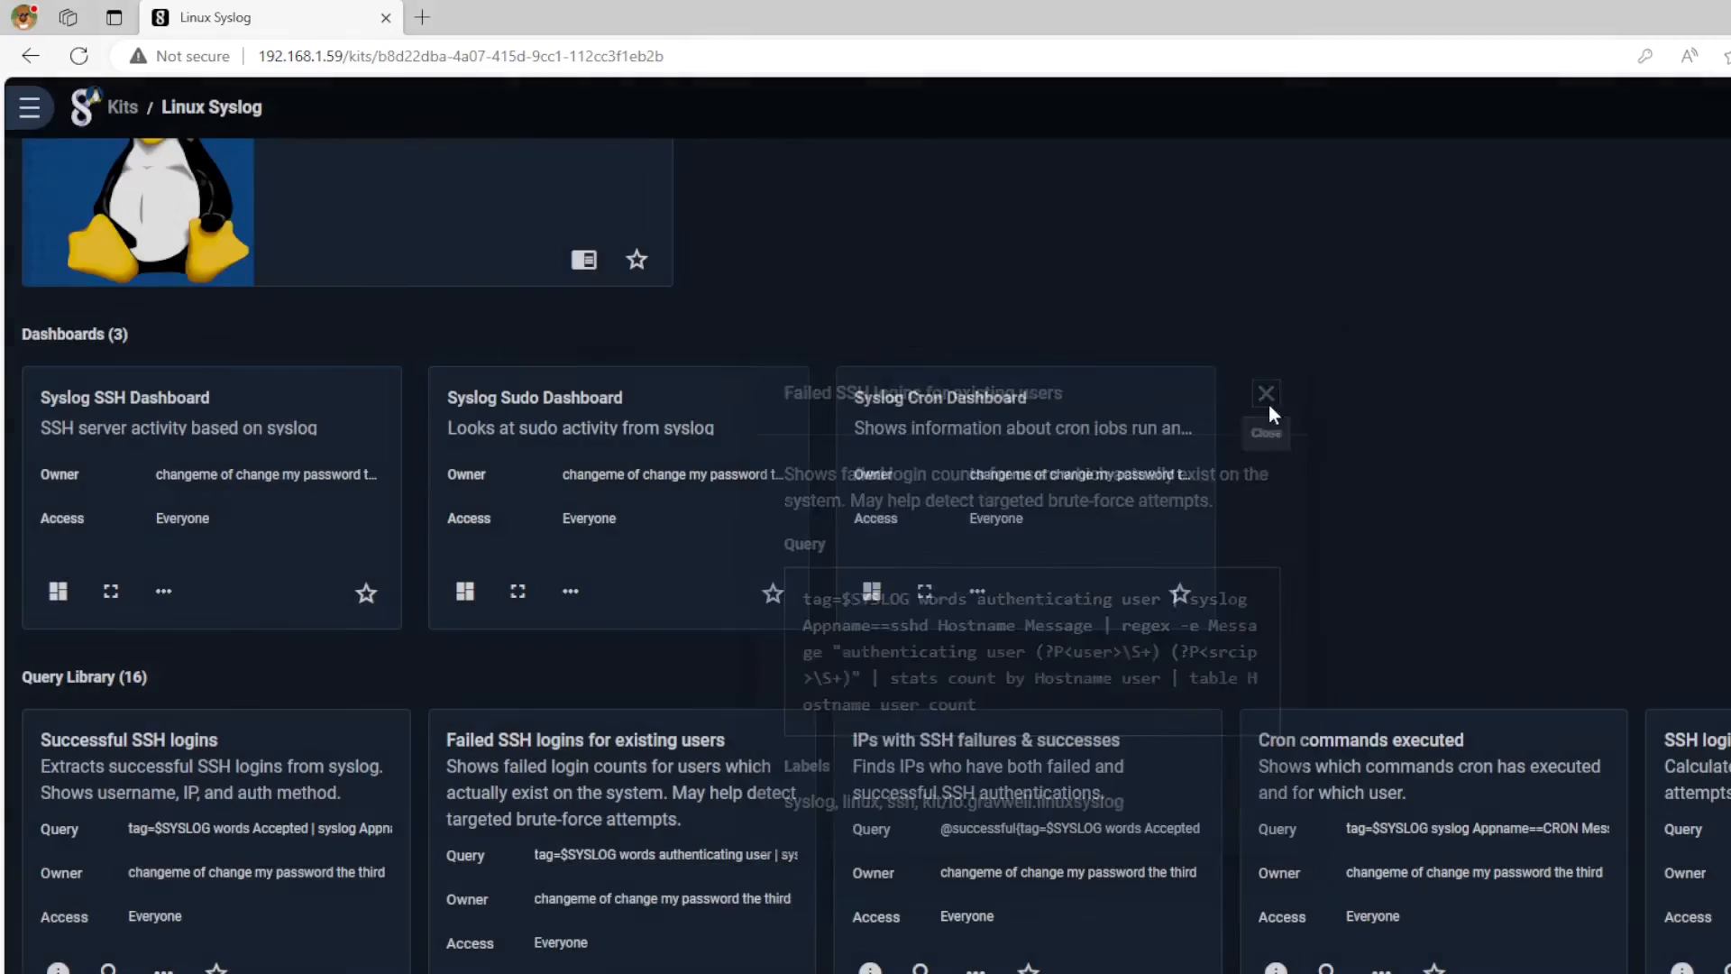
Look through the kit's full Query Library and its filters, then return to the Linux Syslog kit page and review its other tools.
{"action": "left_click", "coordinate": [1724, 678]}
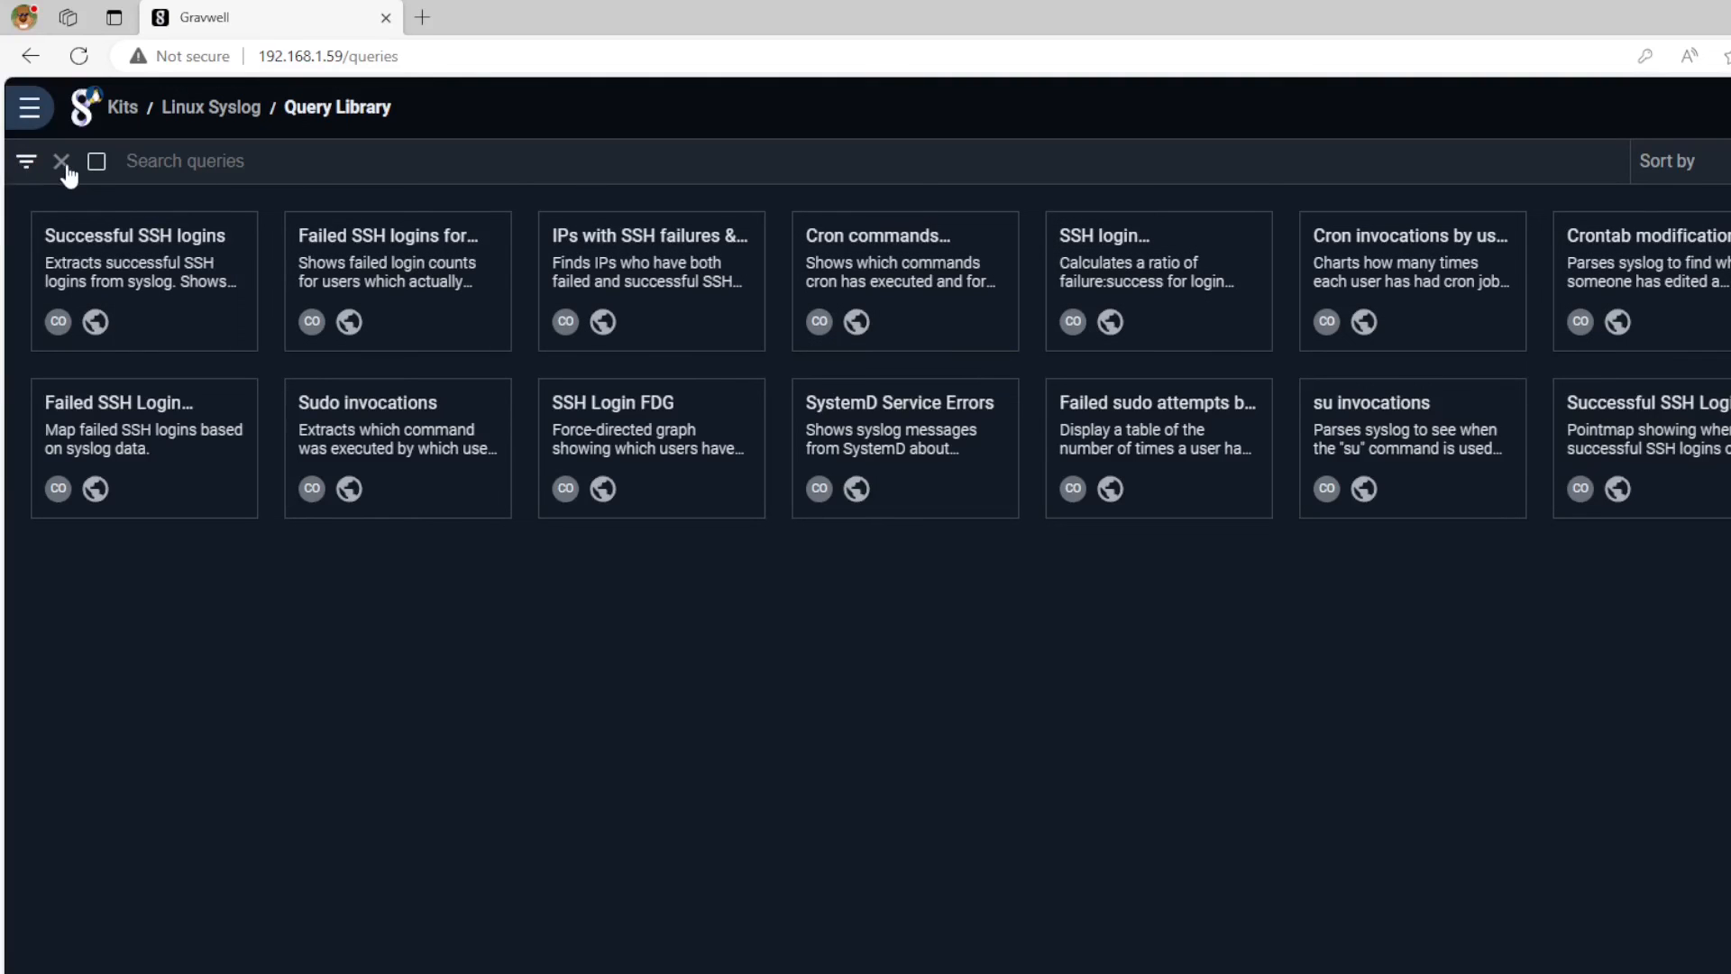
{"action": "left_click", "coordinate": [27, 167]}
{"action": "left_click", "coordinate": [28, 167]}
{"action": "left_click", "coordinate": [216, 110]}
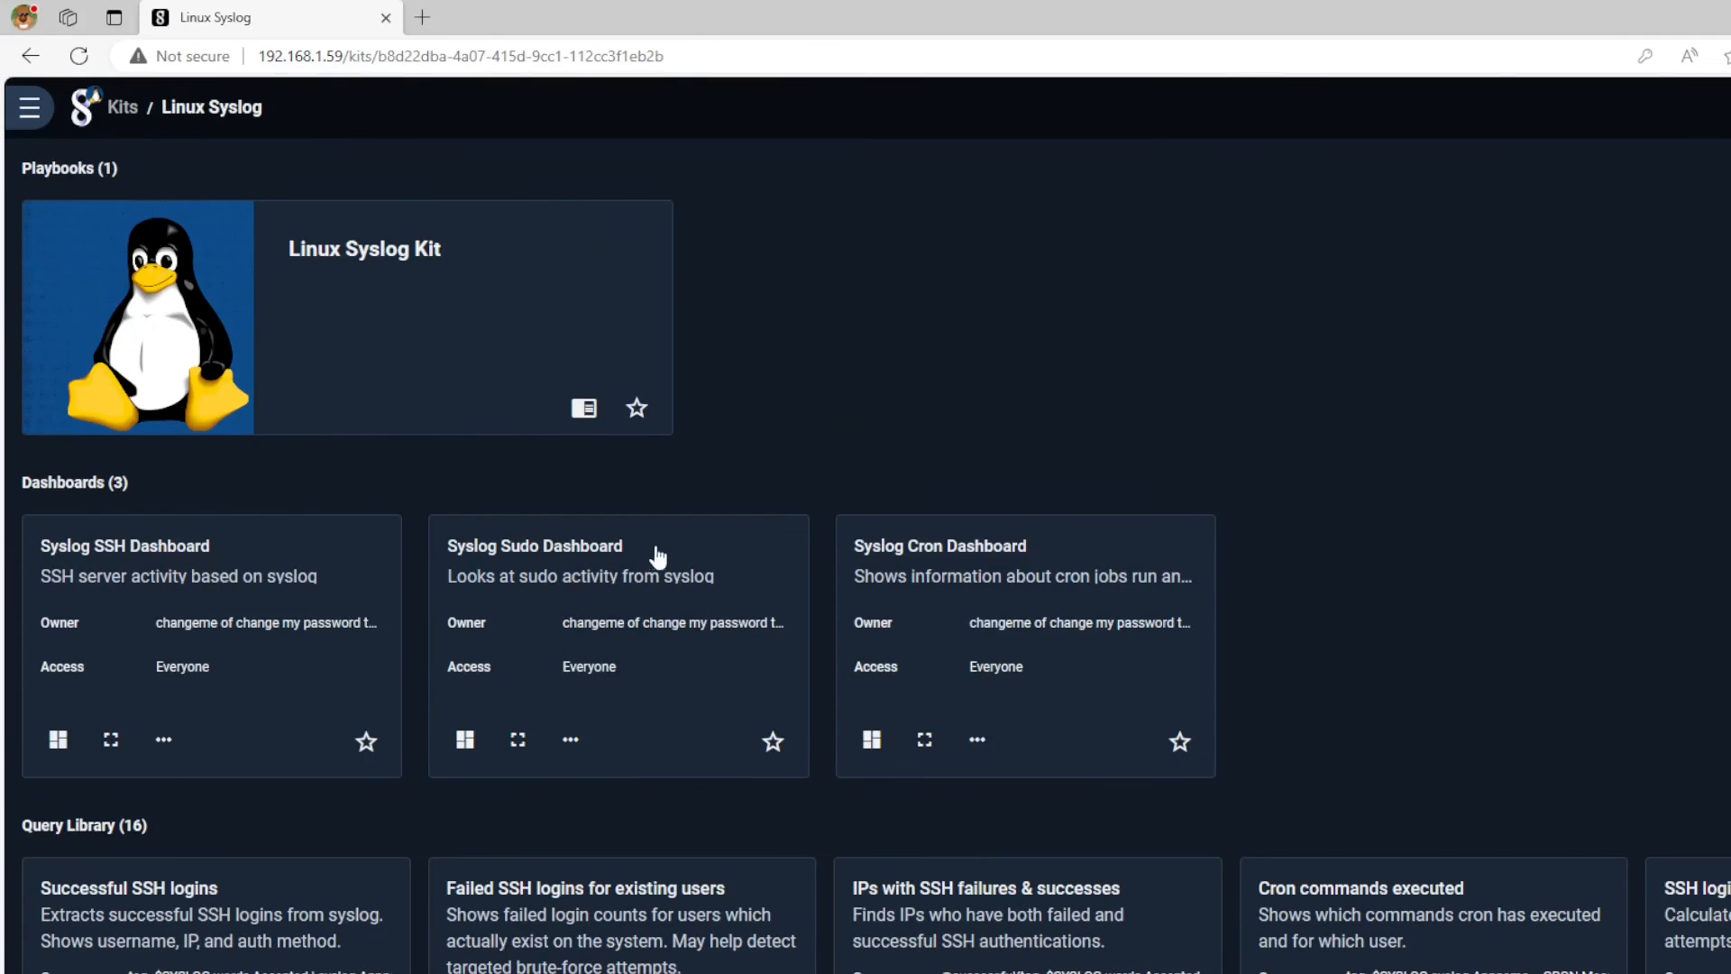
{"action": "scroll", "coordinate": [1172, 937], "scroll_direction": "down", "scroll_amount": 8}
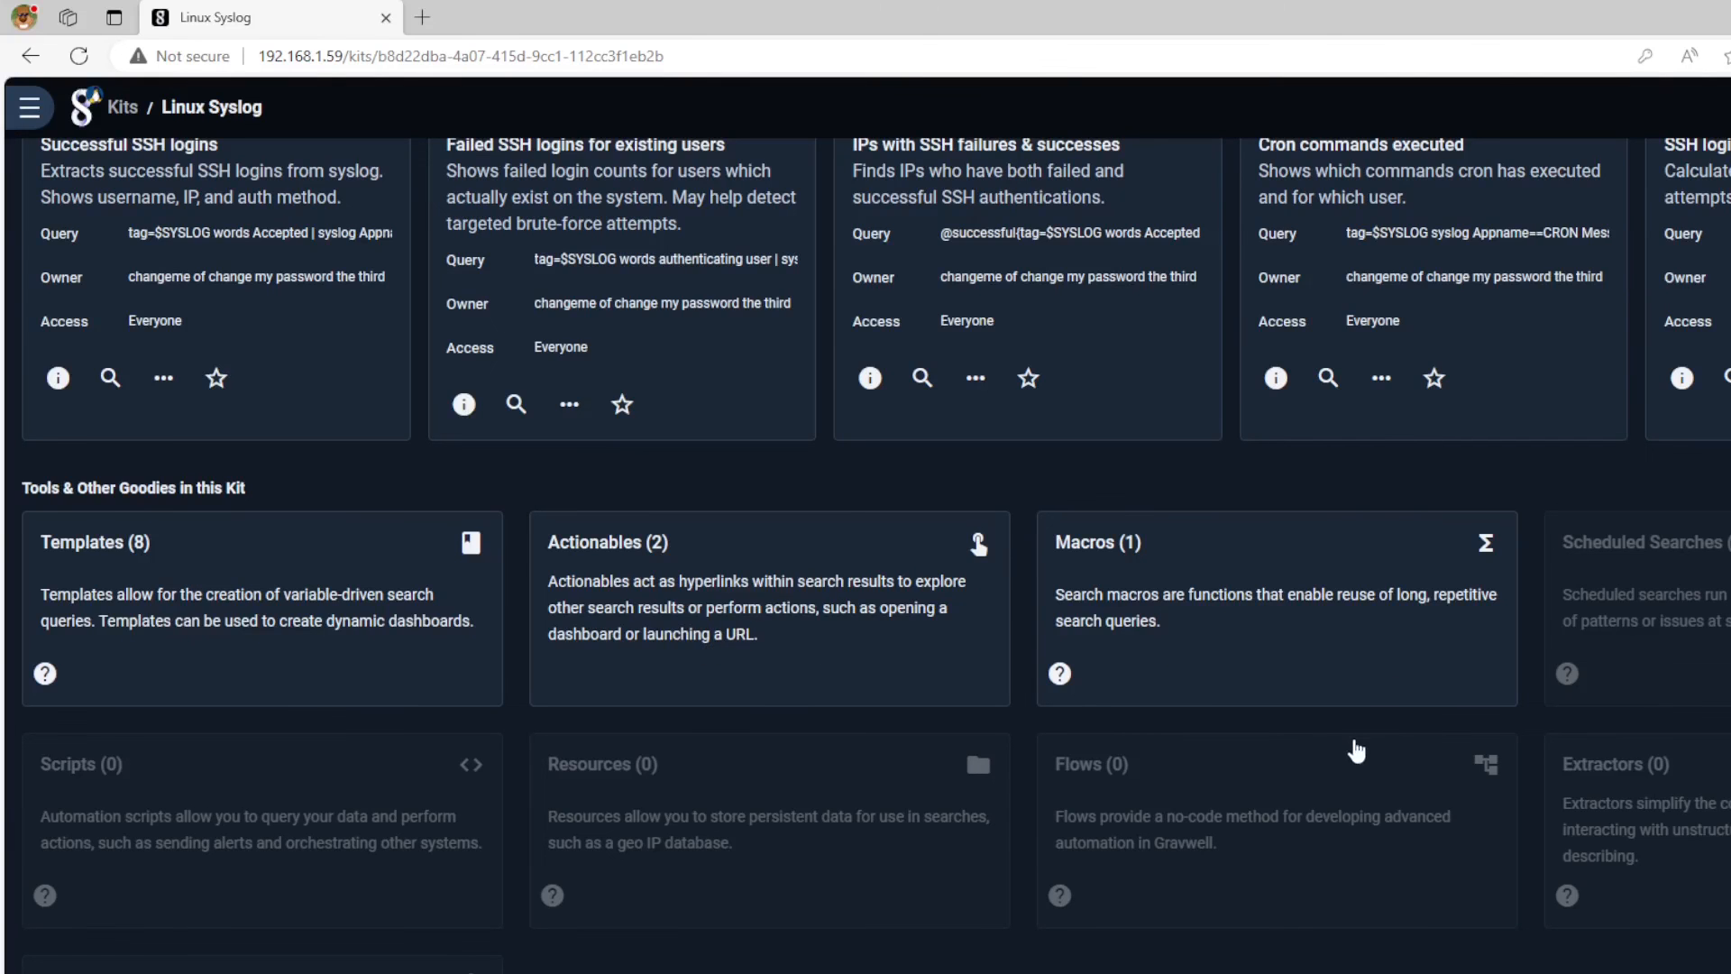
{"action": "scroll", "coordinate": [1167, 712], "scroll_direction": "up", "scroll_amount": 8}
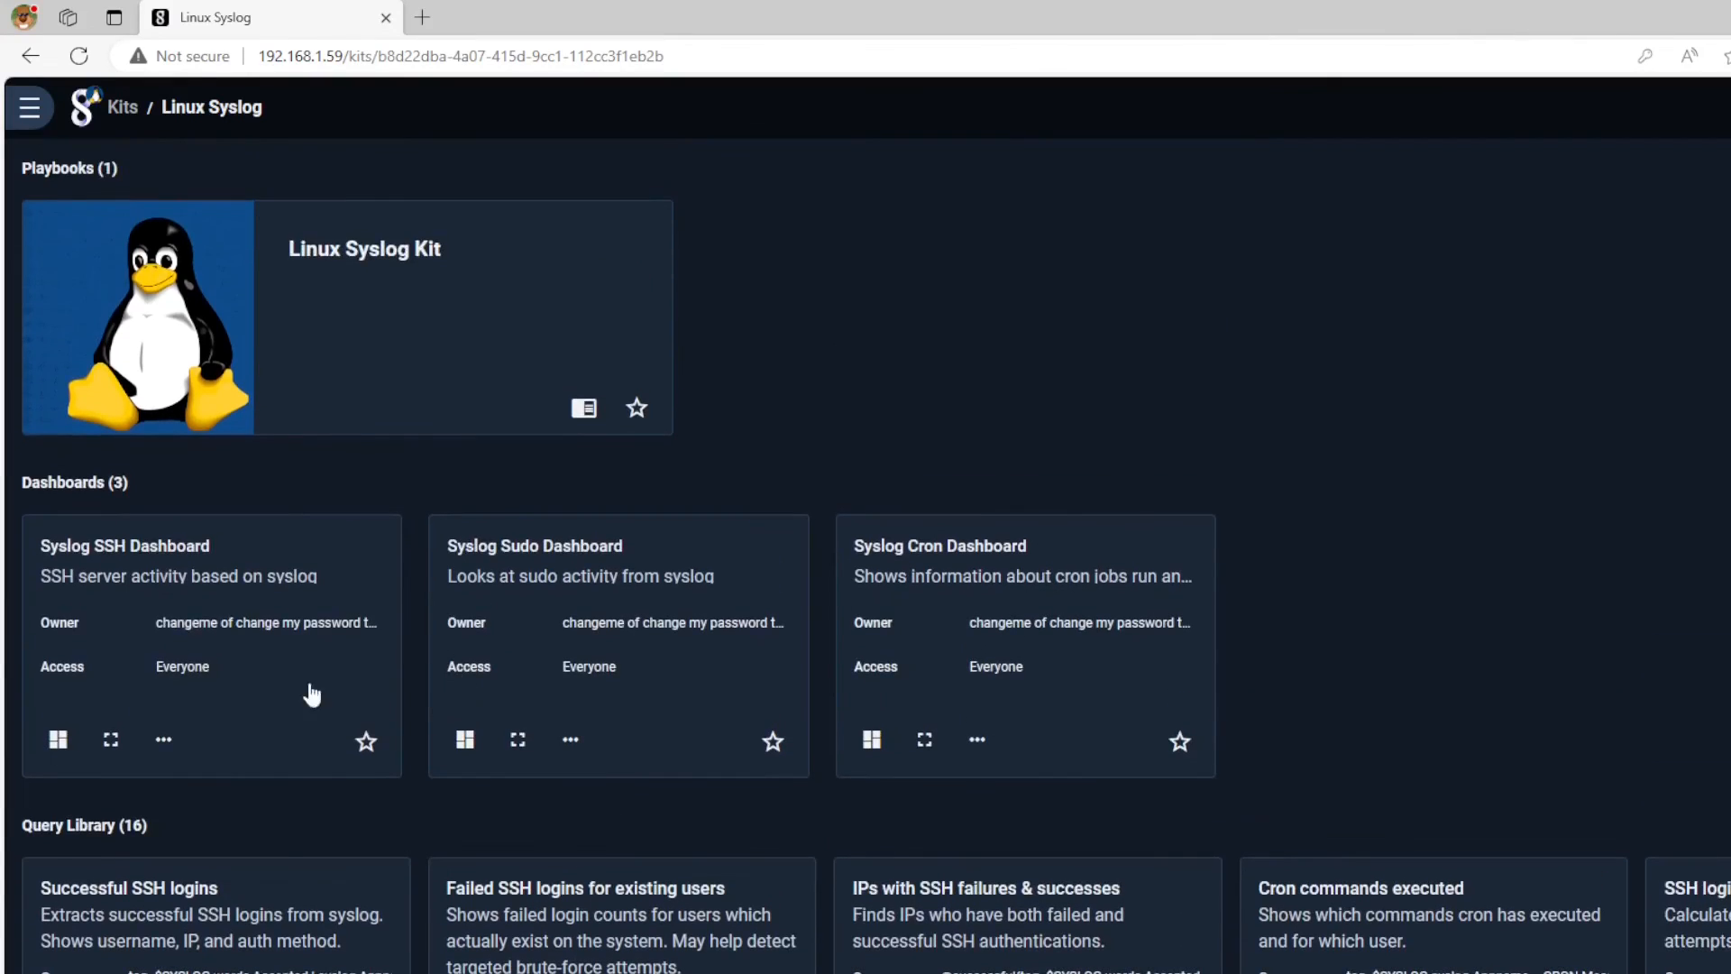
Open the kit's Syslog SSH Dashboard, look over its tiles, and return to the welcome page.
{"action": "left_click", "coordinate": [152, 552]}
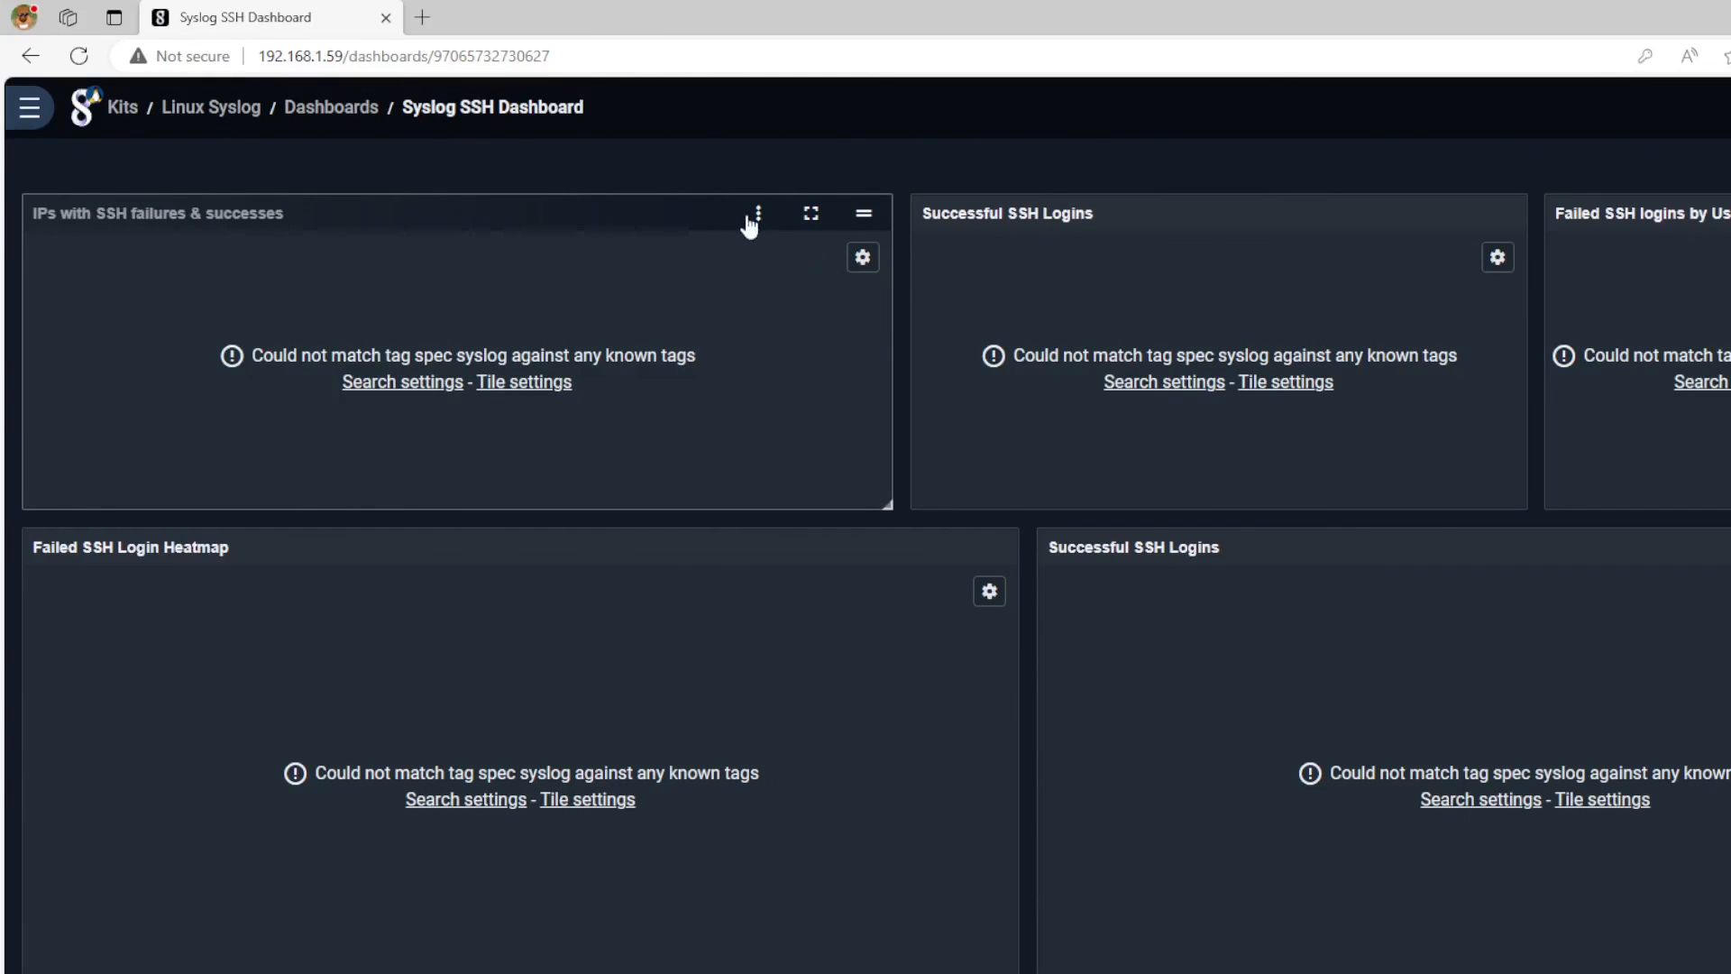
{"action": "scroll", "coordinate": [1667, 758], "scroll_direction": "down", "scroll_amount": 3}
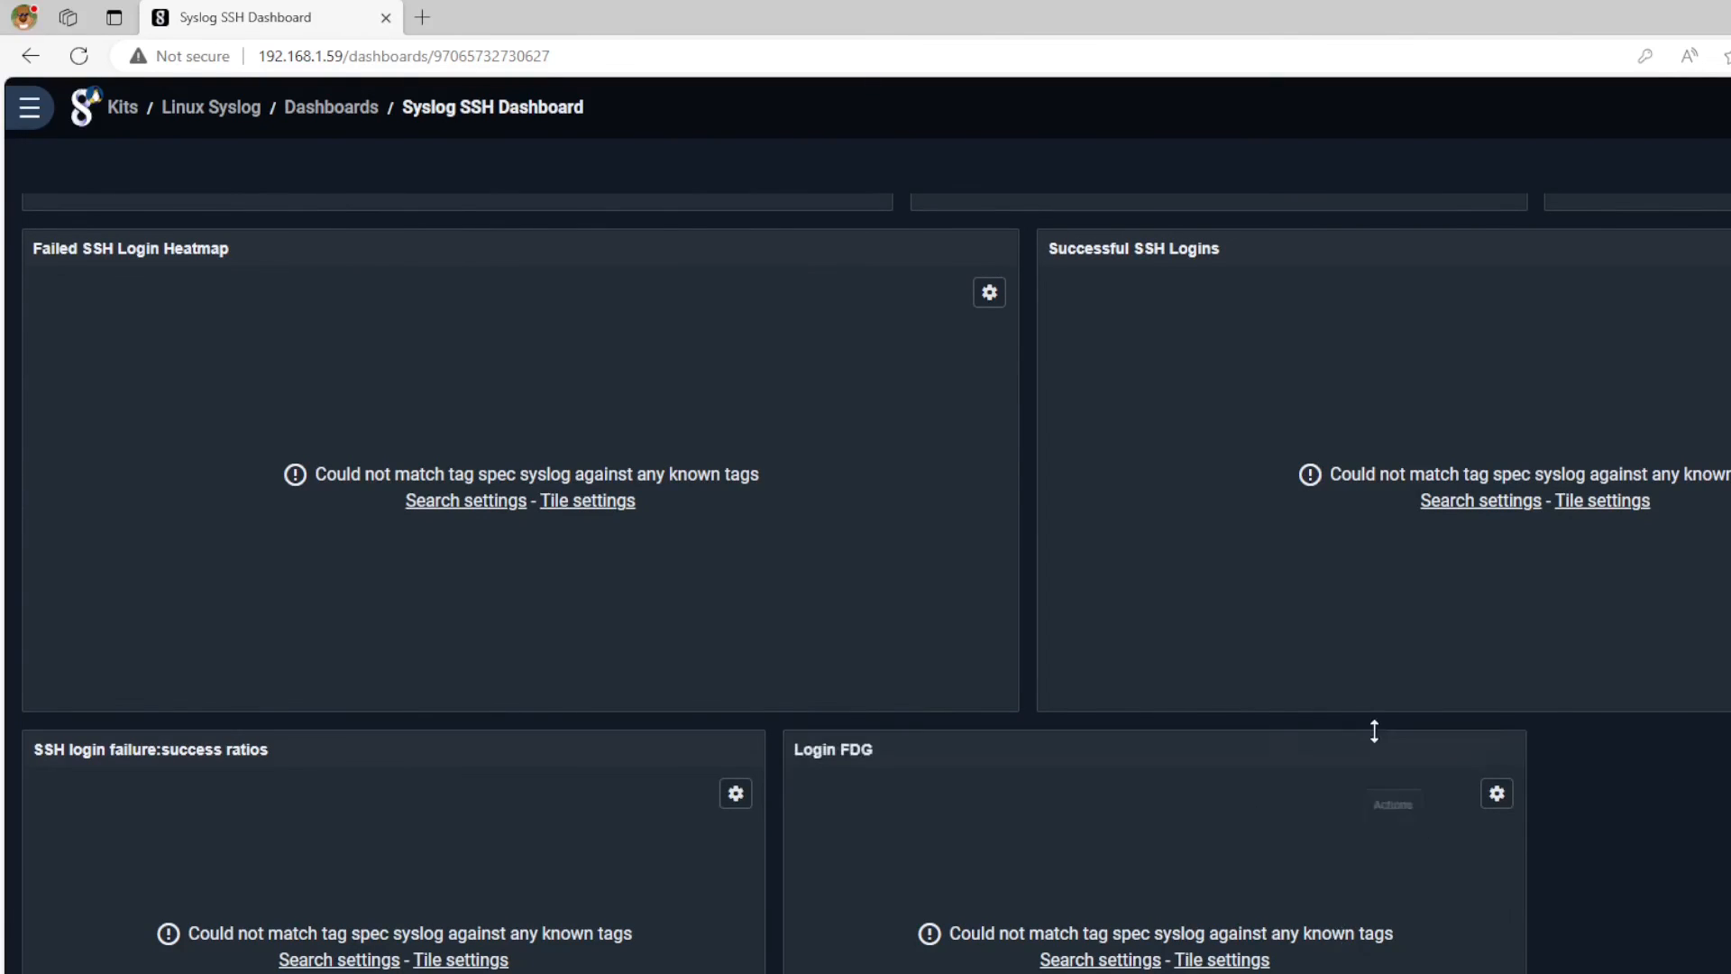
{"action": "scroll", "coordinate": [1374, 731], "scroll_direction": "up", "scroll_amount": 3}
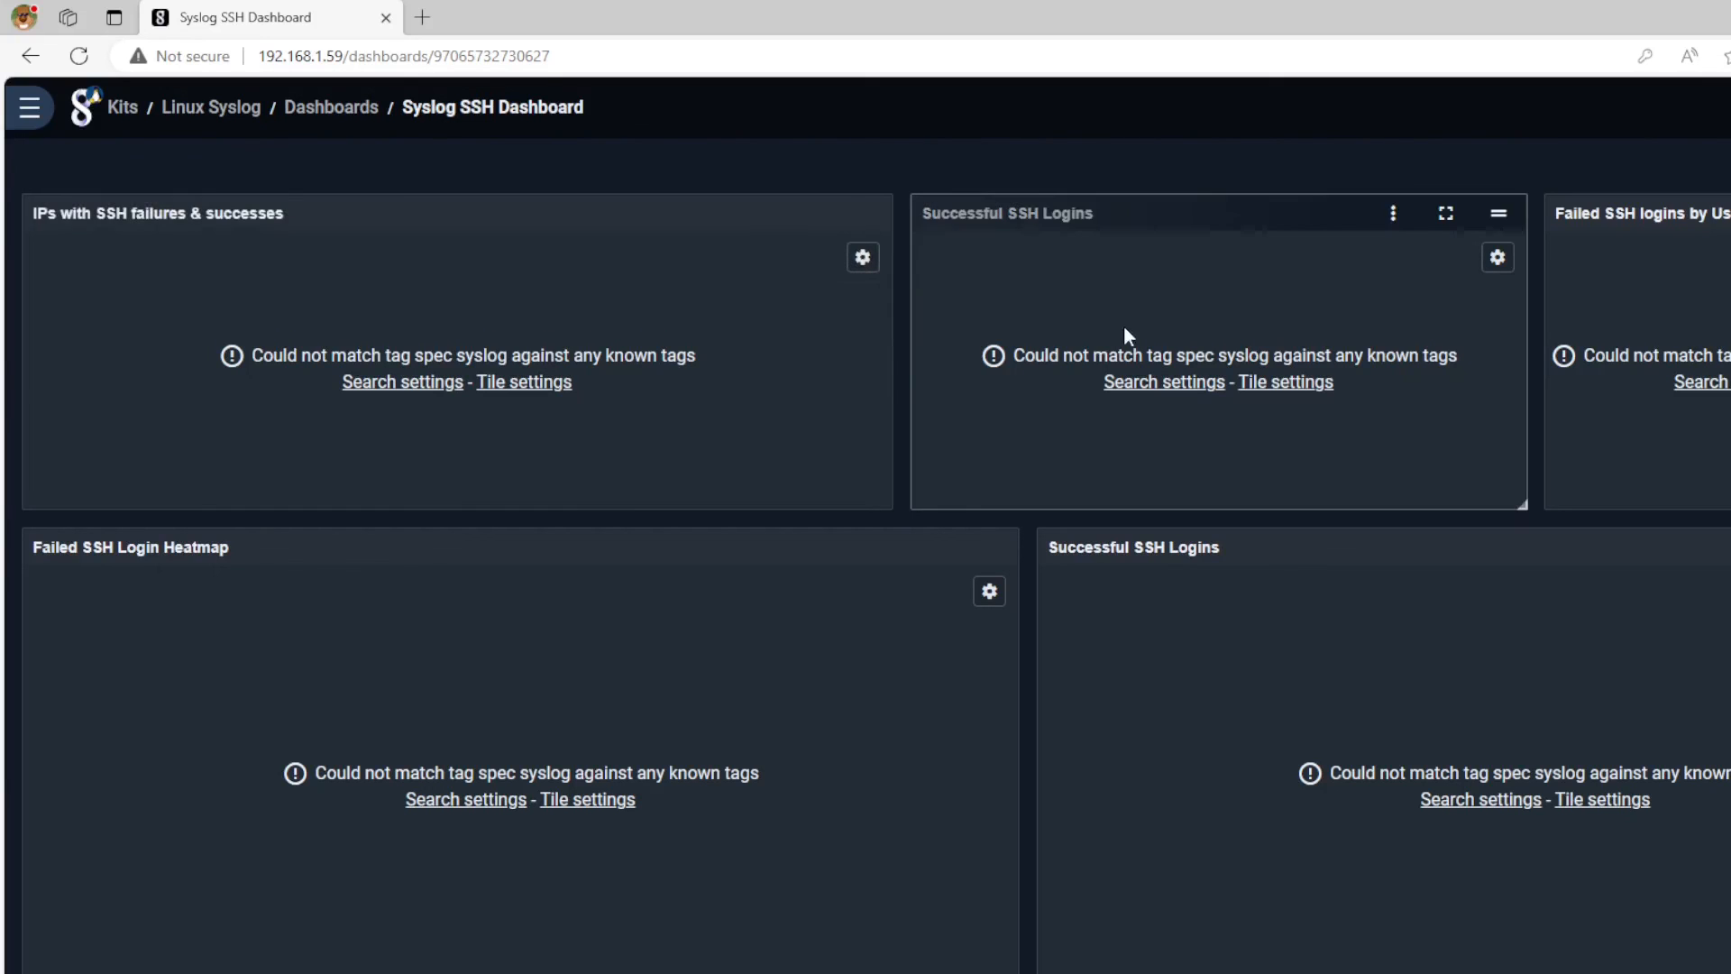
{"action": "left_click", "coordinate": [83, 107]}
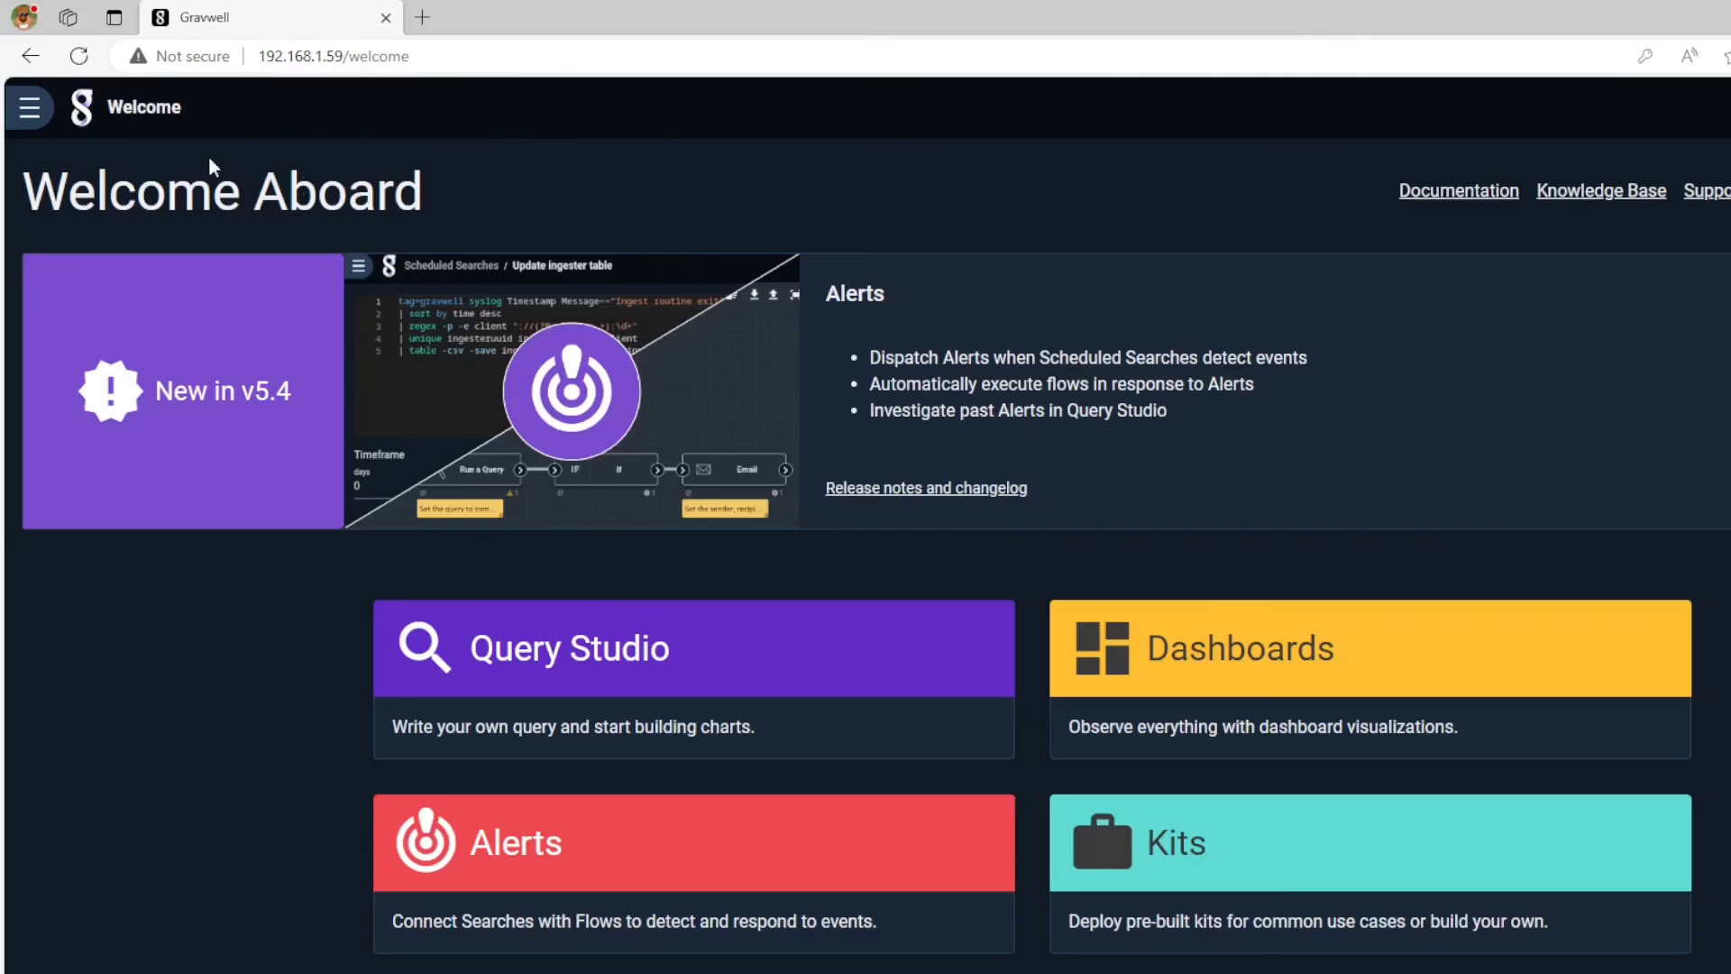